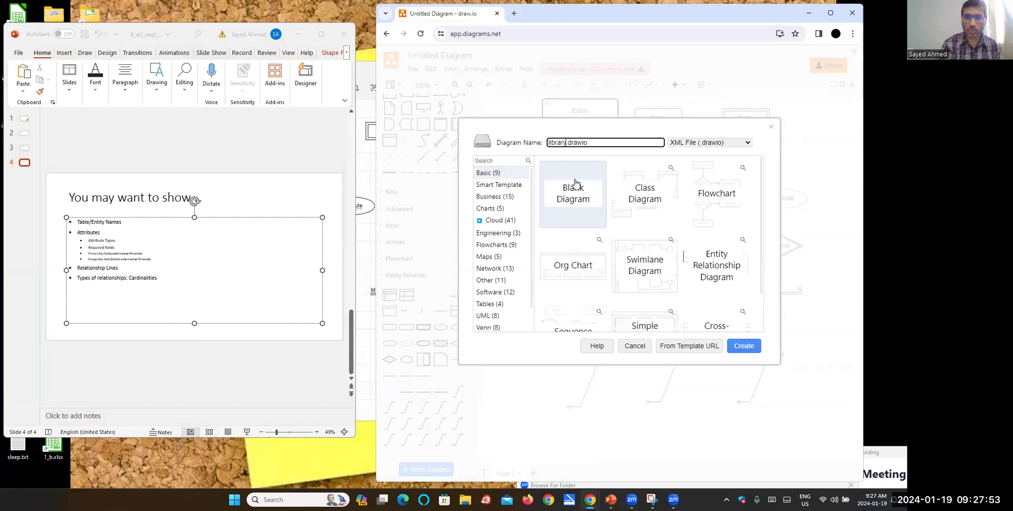
- Name the new blank diagram bank-management.drawio and create it
key(BackSpace)
key(BackSpace)
key(BackSpace)
key(BackSpace)
key(BackSpace)
key(BackSpace)
key(BackSpace)
text(bank-management)
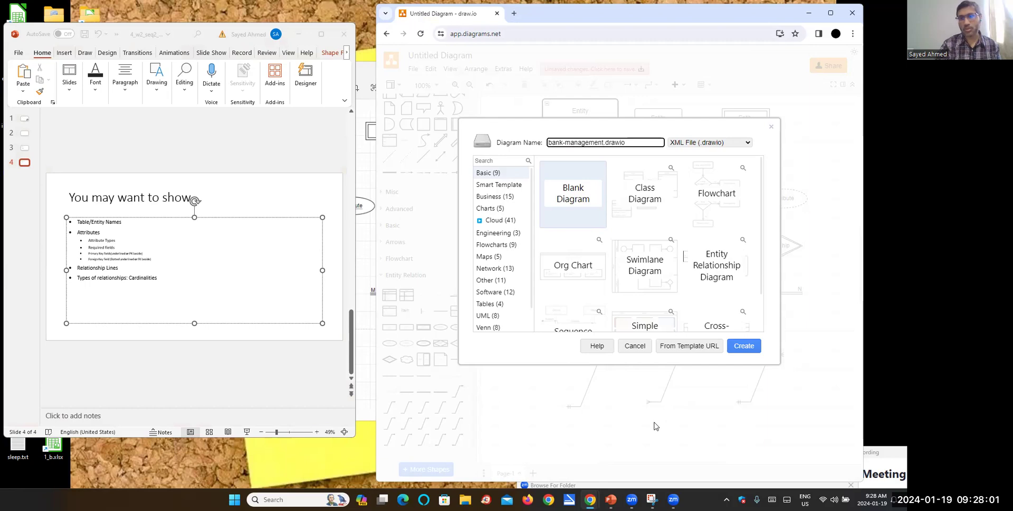
click(736, 345)
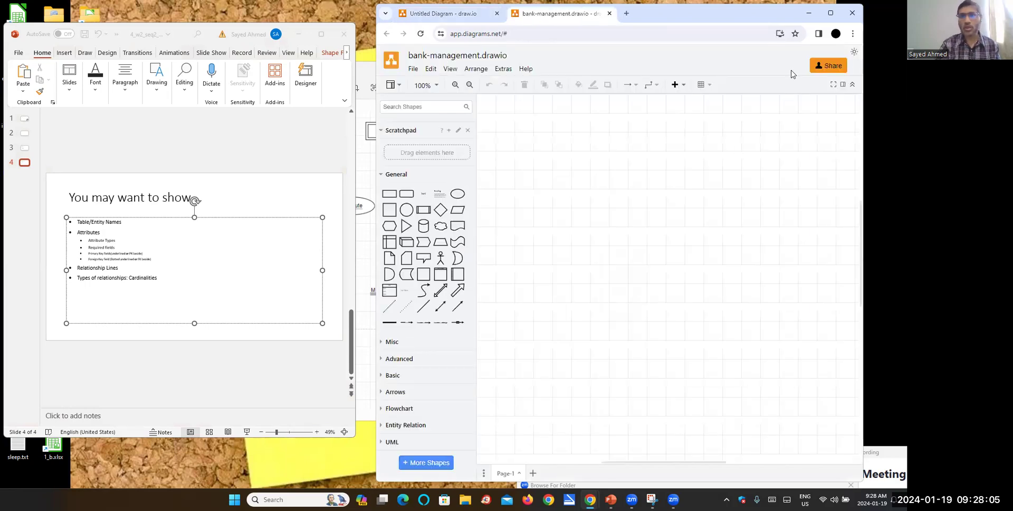
- Switch to PowerPoint and add a new slide after slide 4, titled "Step by step ERD"
right_click(22, 189)
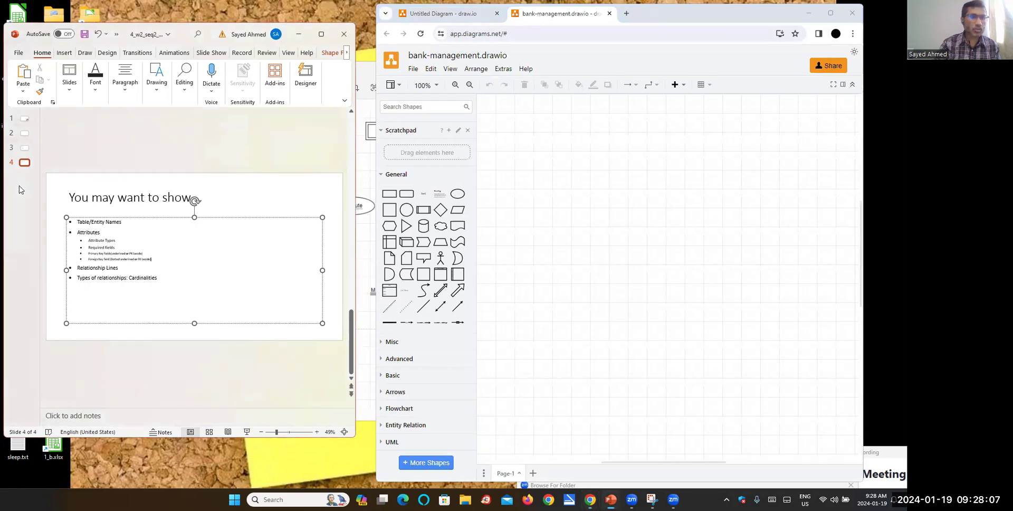
click(34, 223)
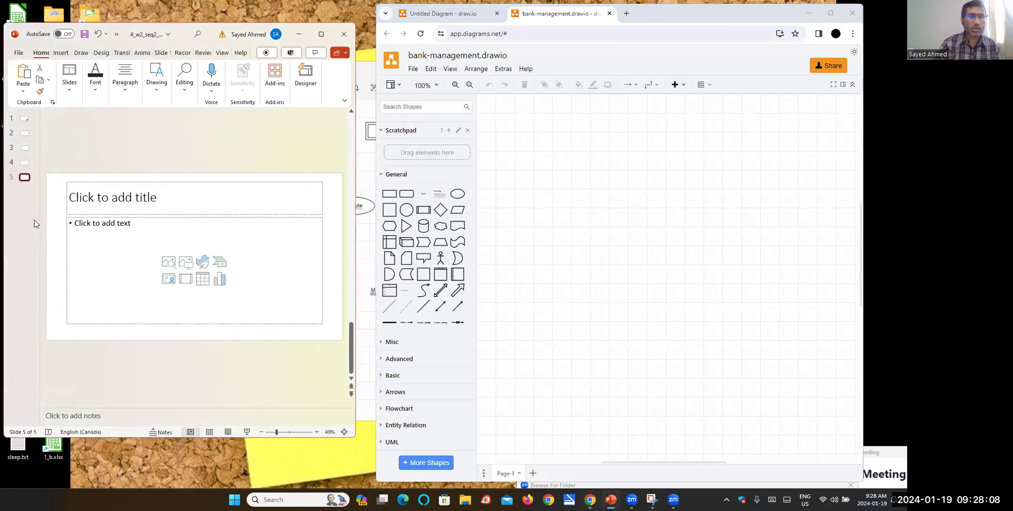
click(171, 202)
text(Ste )
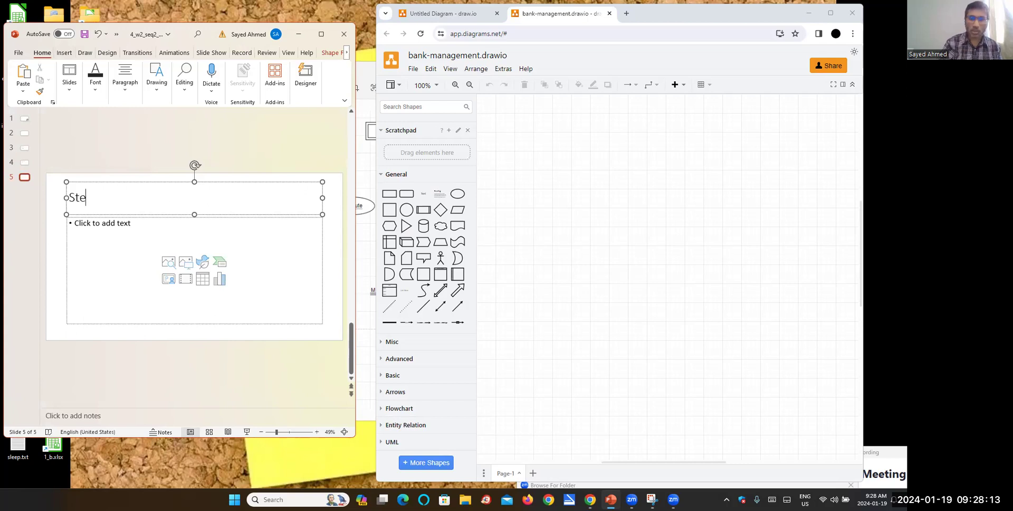
text(bu)
text( step ER)
text(D)
- Enter the bullet "Entities: Put all entities" in the body of the Step by step ERD slide
click(321, 34)
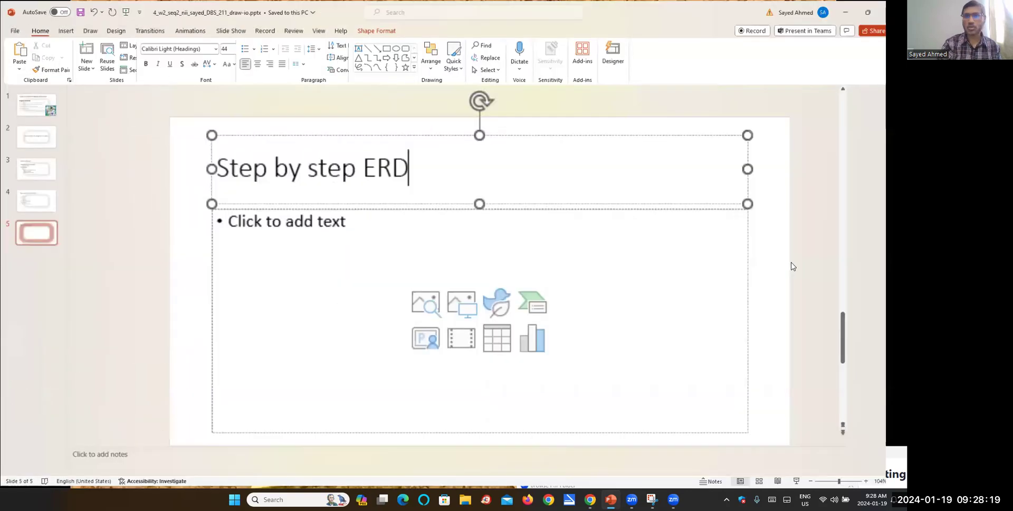
click(347, 200)
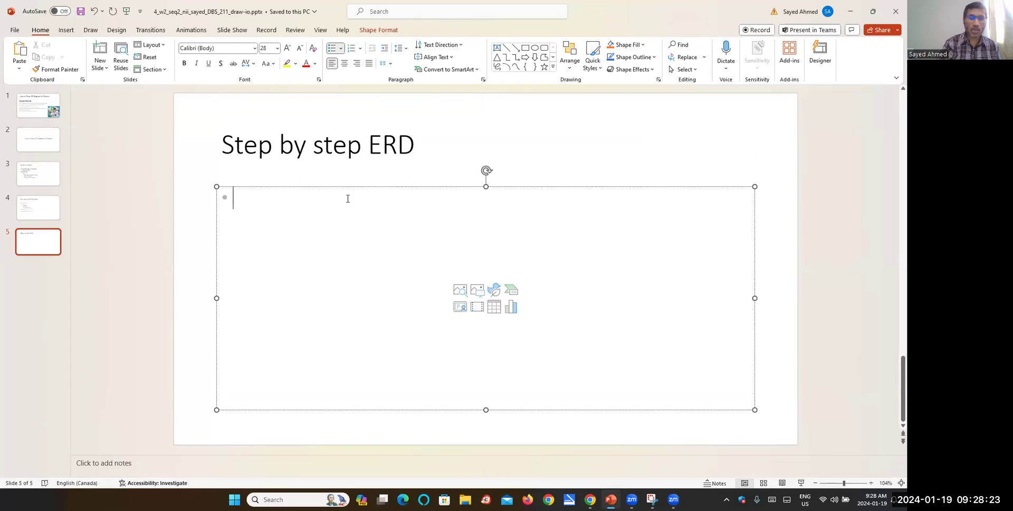
text(Entities)
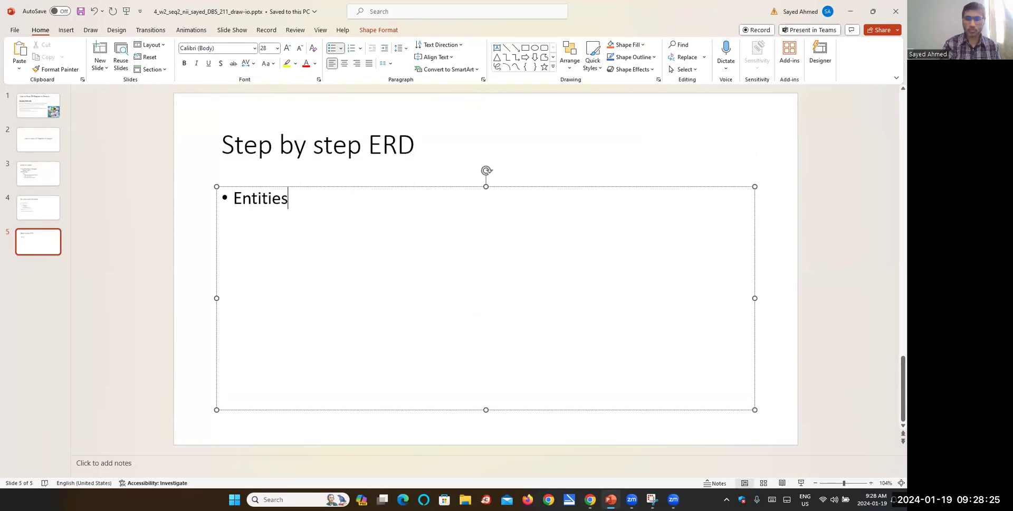
text(/)
key(BackSpace)
text(: Put all )
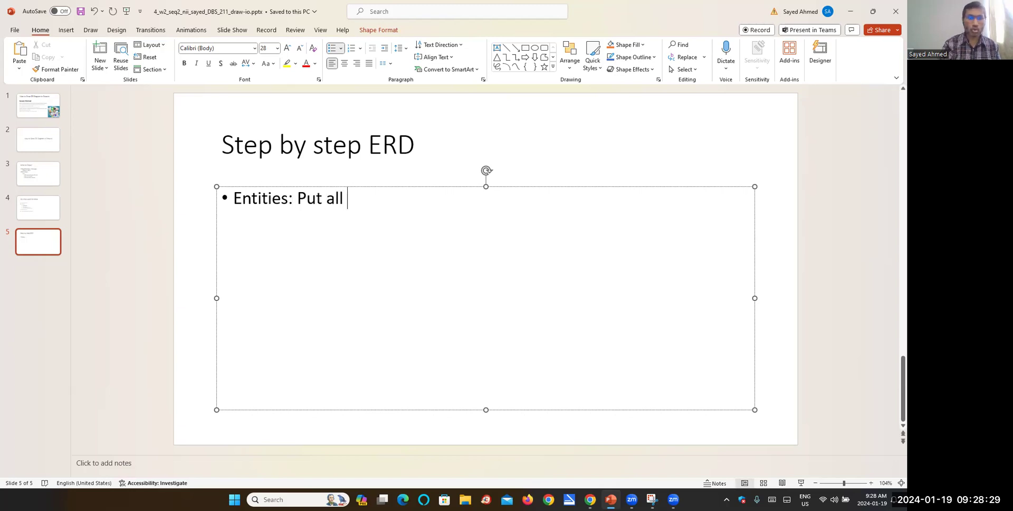
text(entities)
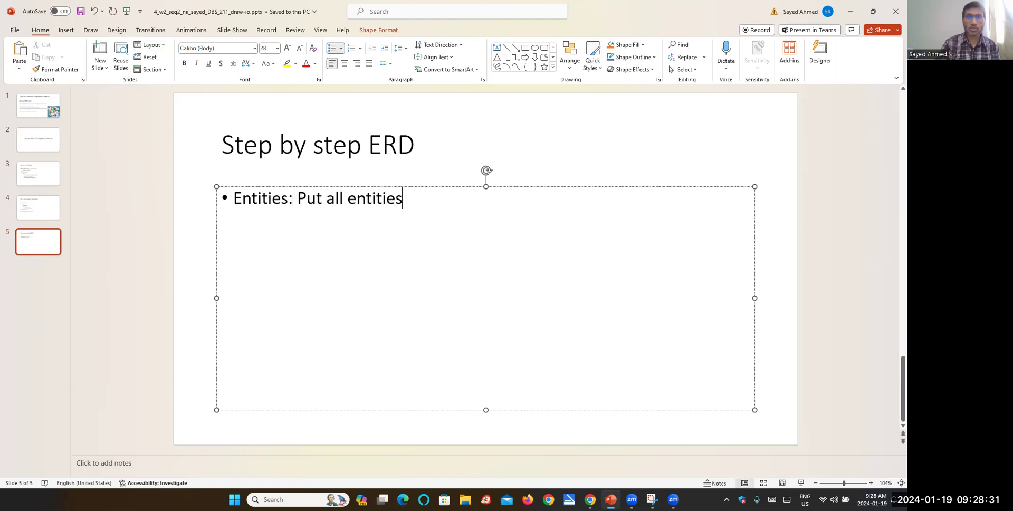
click(873, 11)
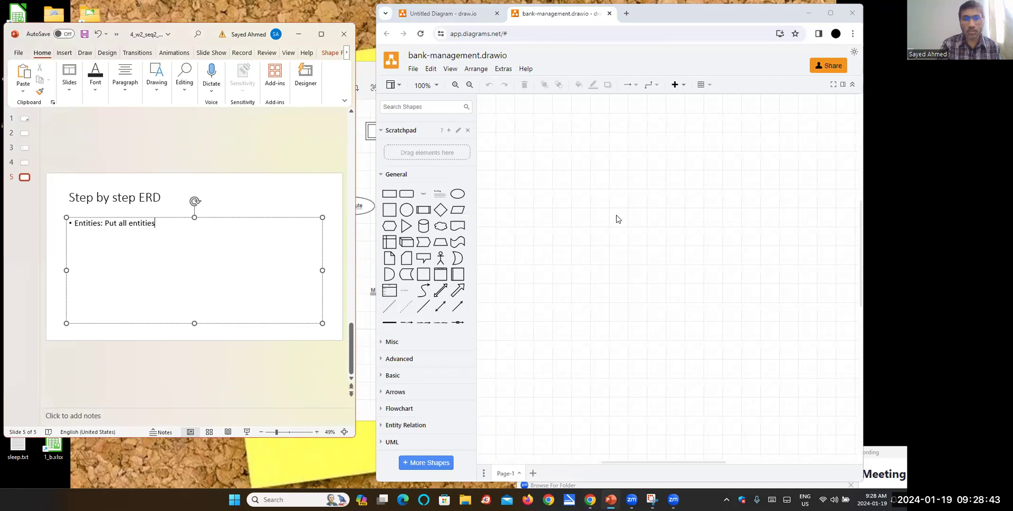
- Switch to the bank-management diagram in draw.io and place an Entity shape labelled "Bank" near the page's upper left
click(829, 13)
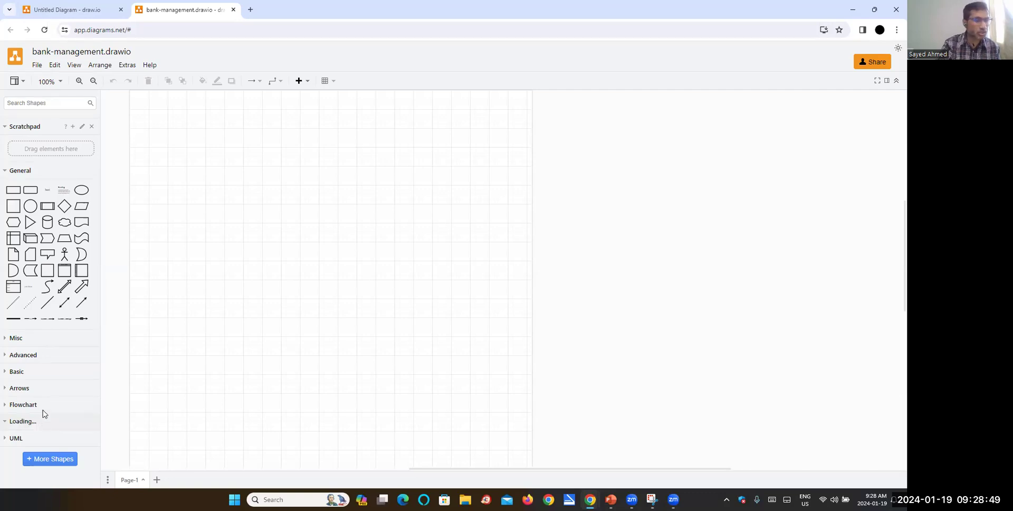
scroll(54, 375, down, 3)
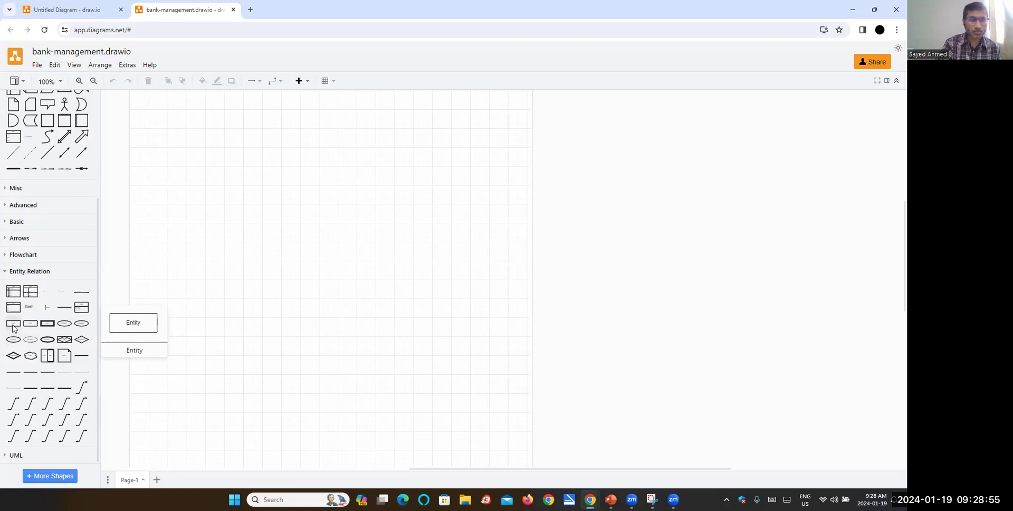
click(13, 323)
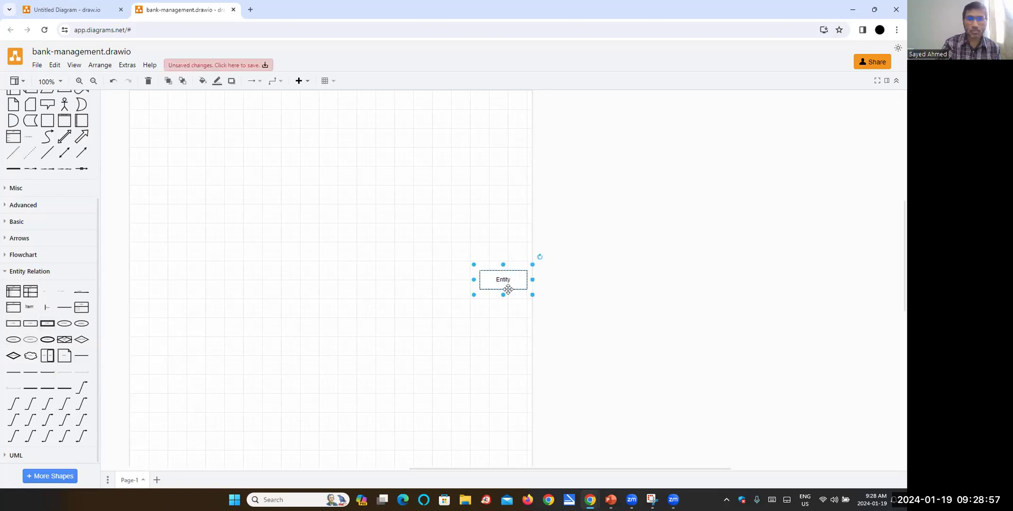
drag(485, 279, 187, 157)
double_click(207, 160)
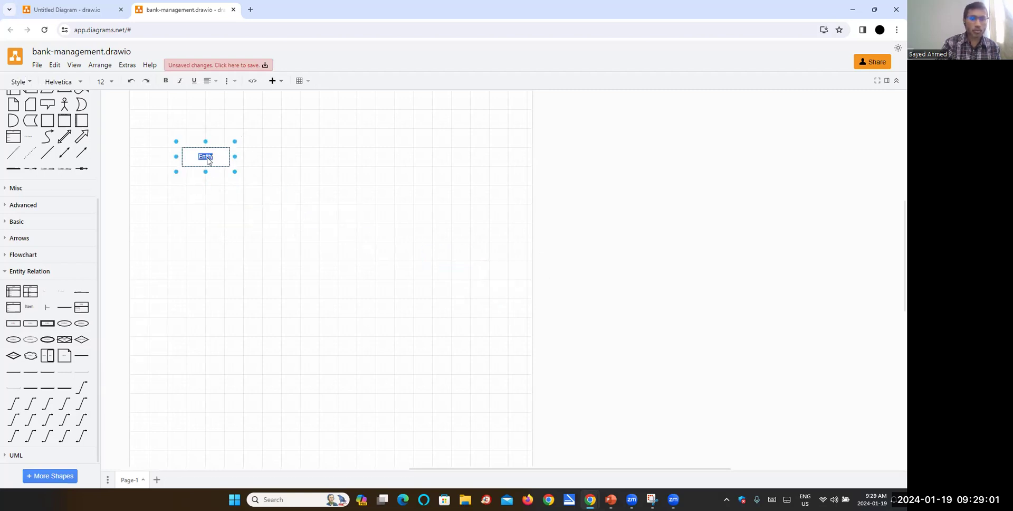
text(Bank)
click(221, 227)
- Add an Entity shape labelled "Branch" to the right of Bank, level with it
drag(10, 325, 339, 158)
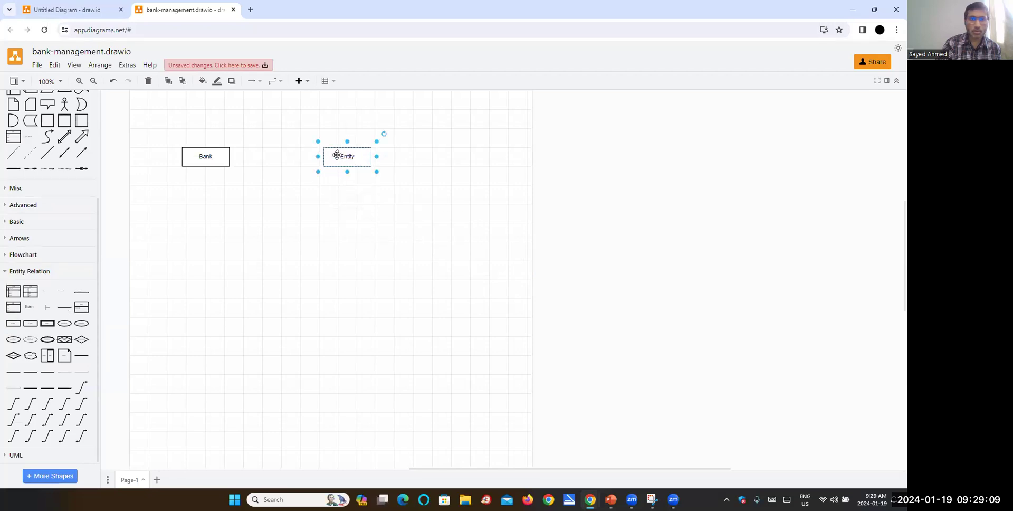
double_click(339, 158)
text(Bran)
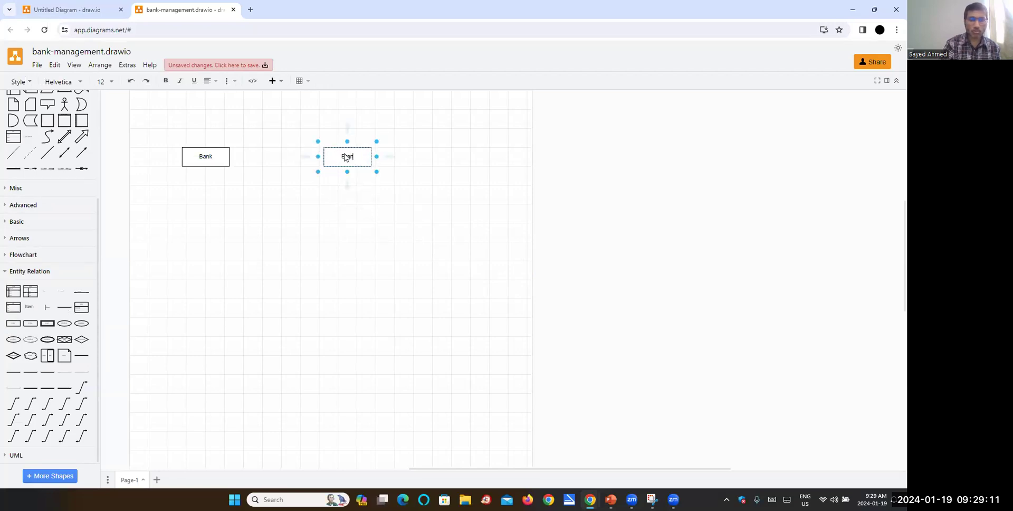
text(ch)
click(355, 240)
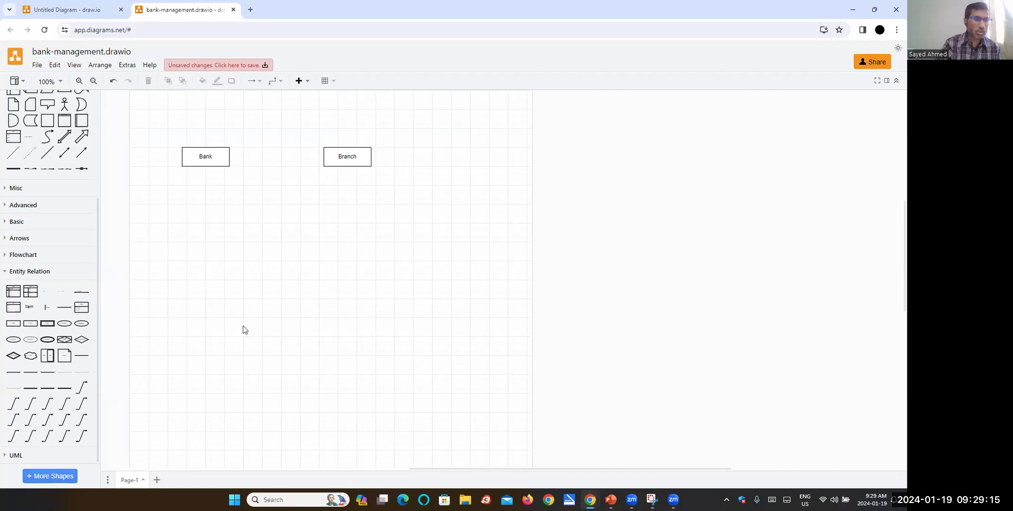
- Add an Entity shape labelled "Customer" directly below Bank
click(13, 323)
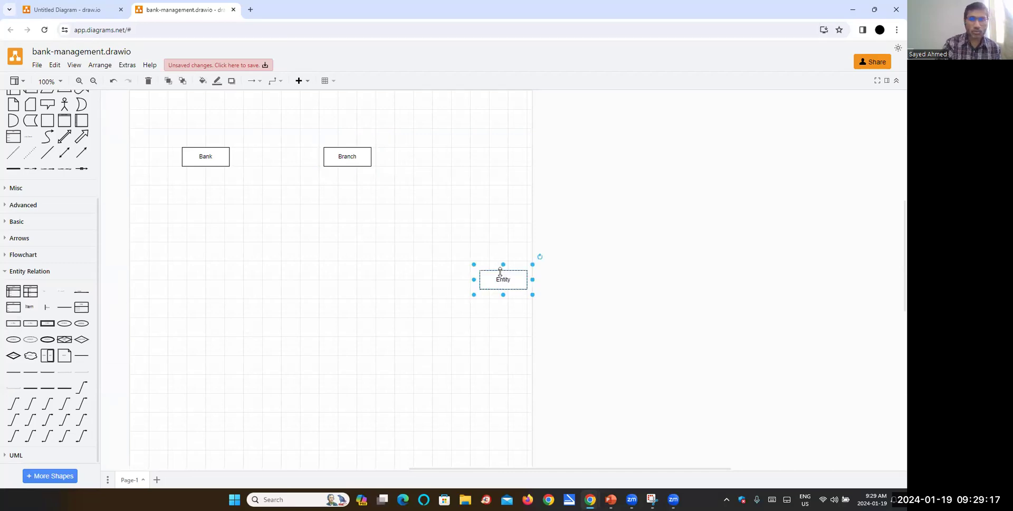
drag(499, 288, 206, 208)
drag(548, 11, 665, 7)
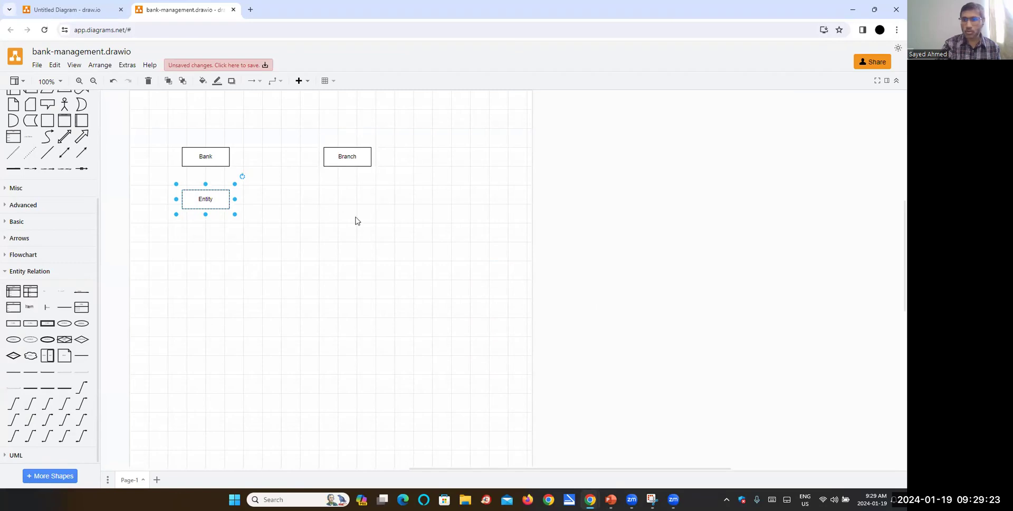
double_click(204, 203)
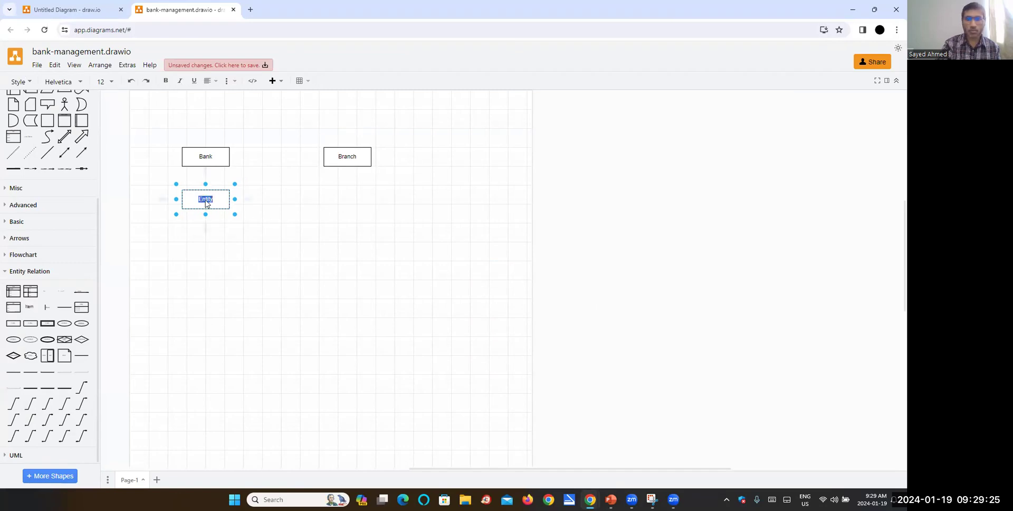
text(customer)
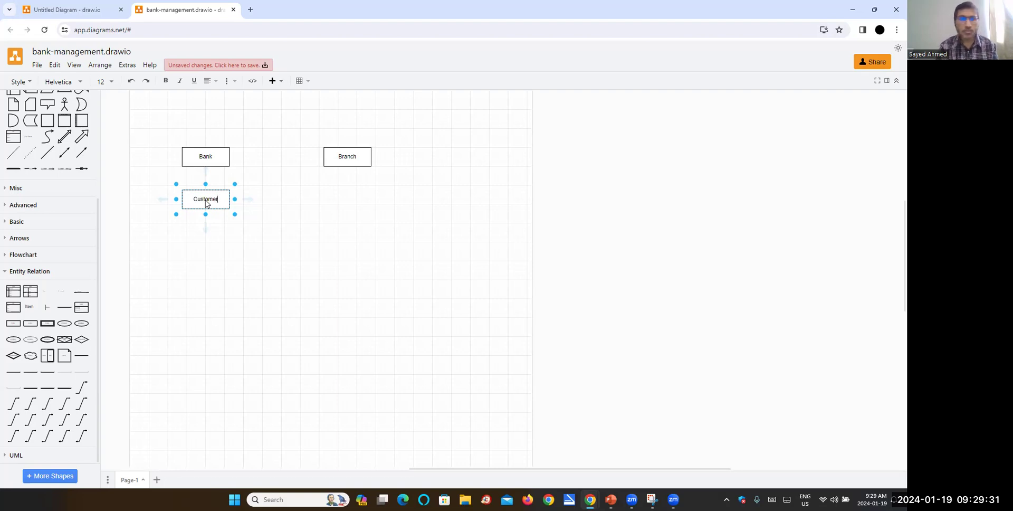
click(481, 278)
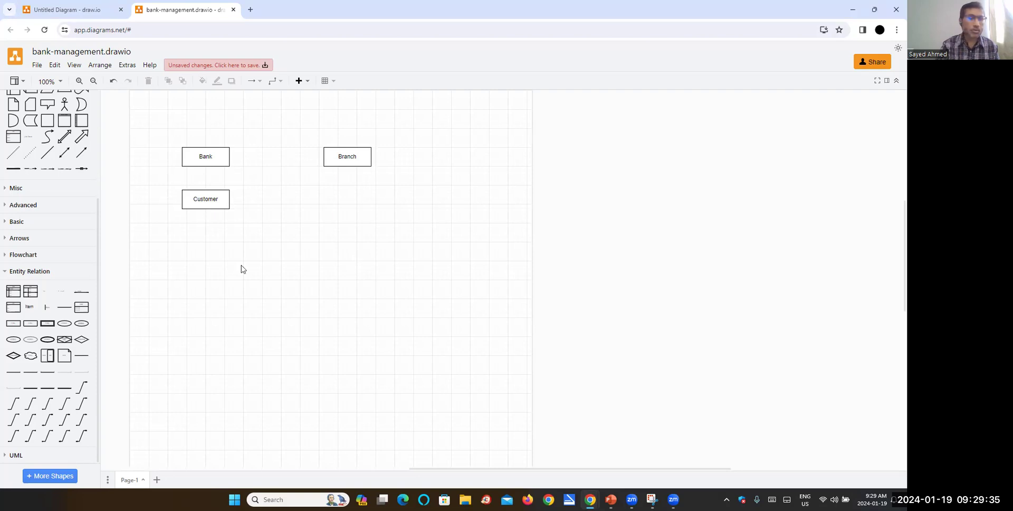
- Add an Entity shape labelled "Account" below Branch, level with Customer
click(10, 328)
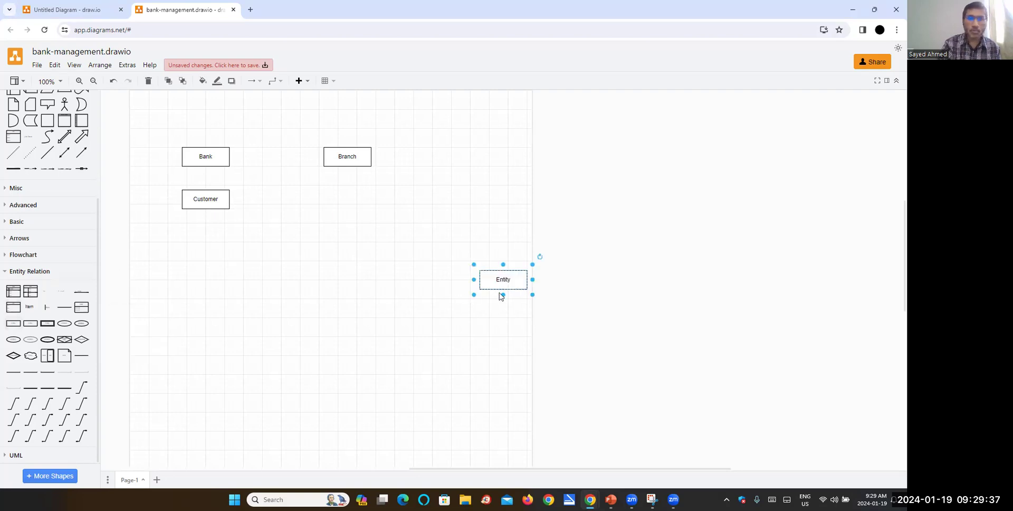
drag(504, 274, 349, 200)
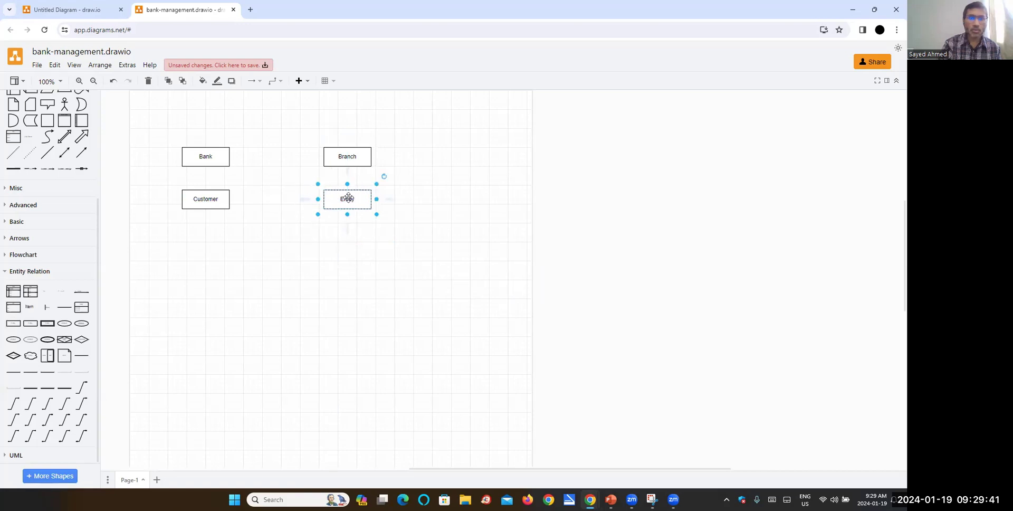
double_click(348, 200)
text(Accor)
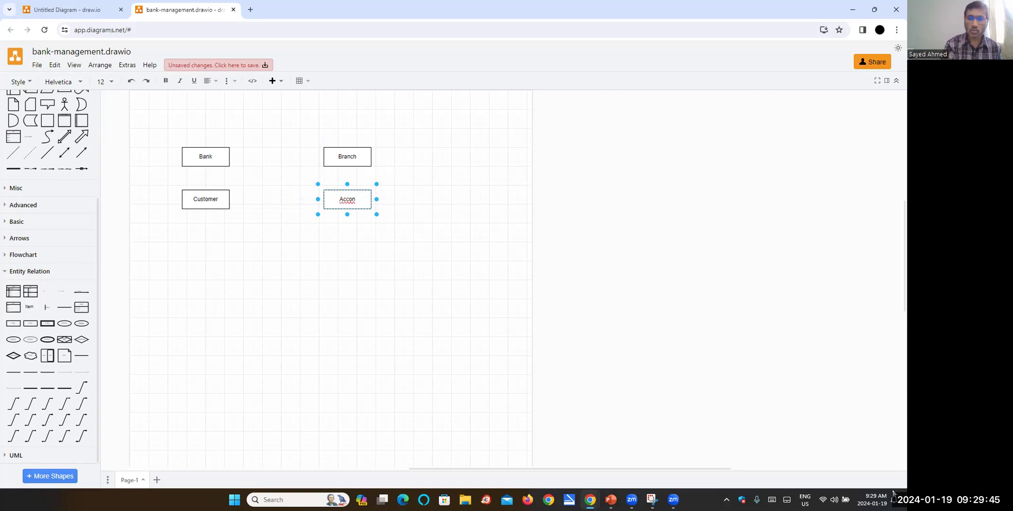
text(unt)
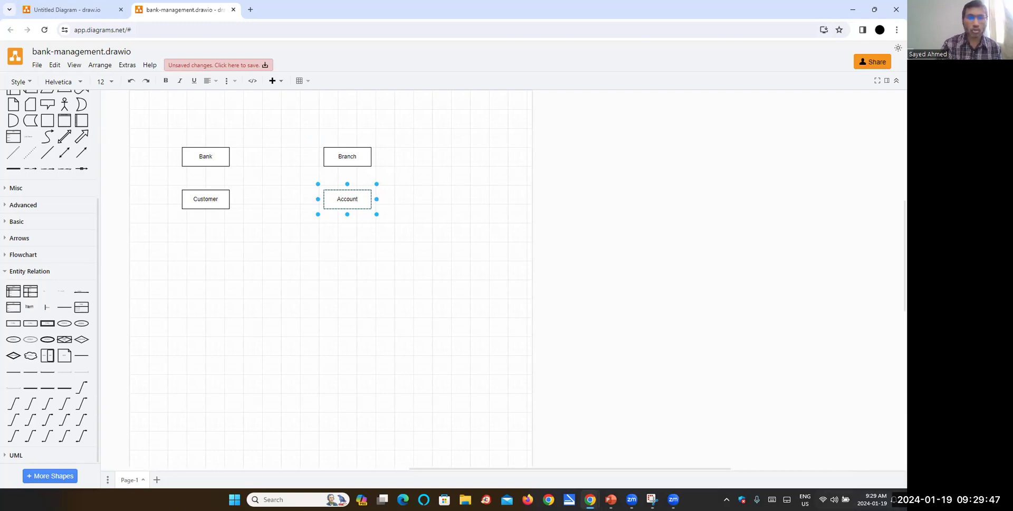
click(406, 319)
- Move the Customer and Account entities down together to leave more space below Bank and Branch
drag(169, 176, 392, 239)
drag(326, 204, 327, 286)
click(314, 363)
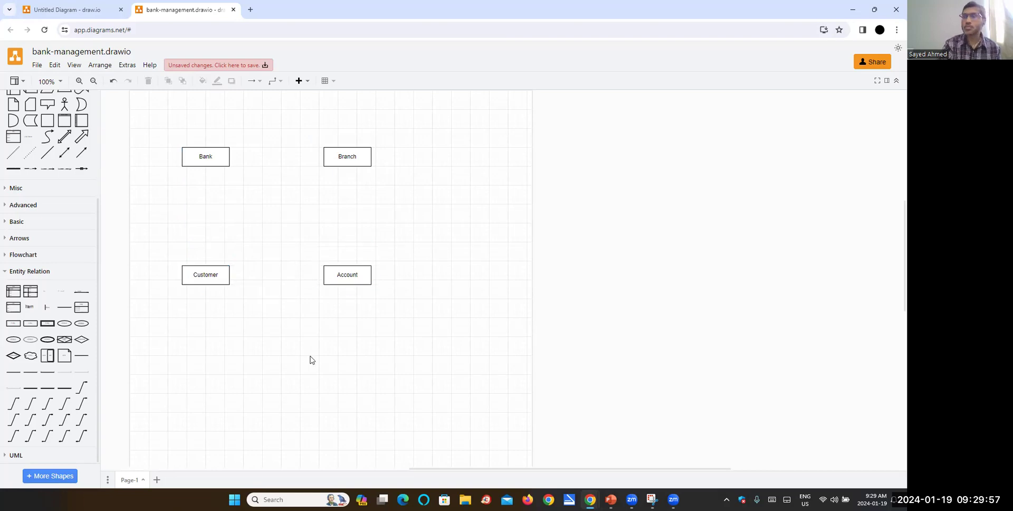
- Add an Entity shape labelled "Loan" below Customer
click(13, 323)
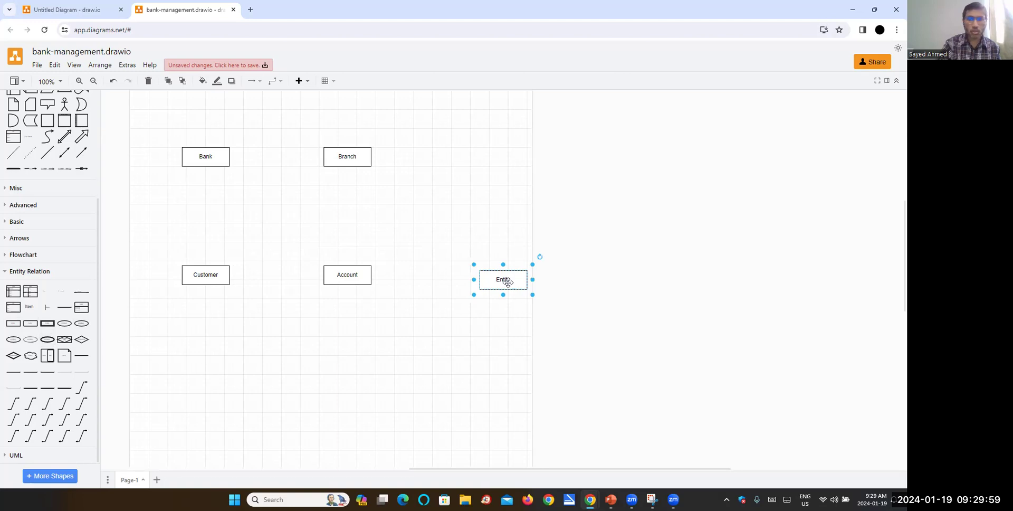
drag(508, 282, 211, 353)
double_click(211, 353)
text(Loan)
click(349, 358)
- Add an Entity shape labelled "Payment" to the right of Loan, below Account
click(13, 323)
drag(507, 283, 378, 358)
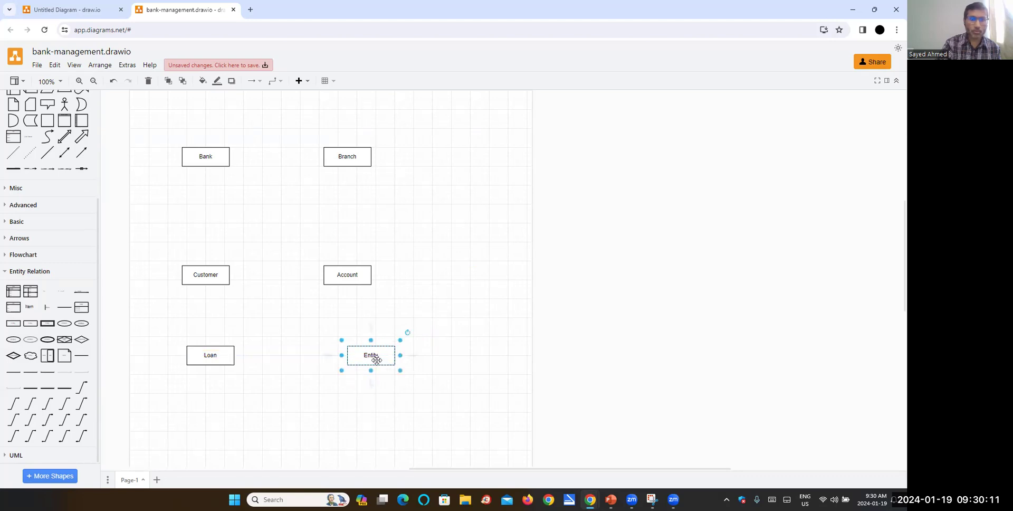
double_click(377, 357)
text(Payment)
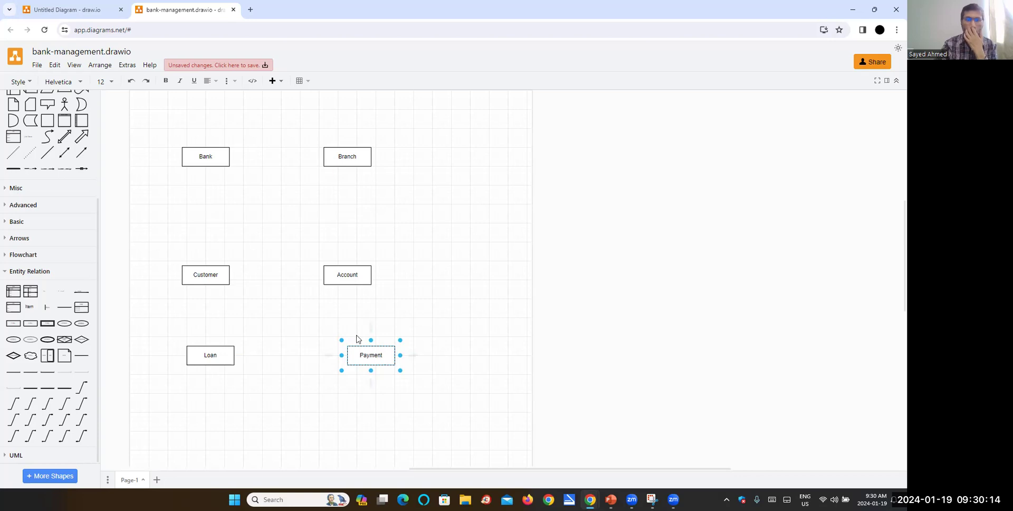
click(276, 333)
click(288, 353)
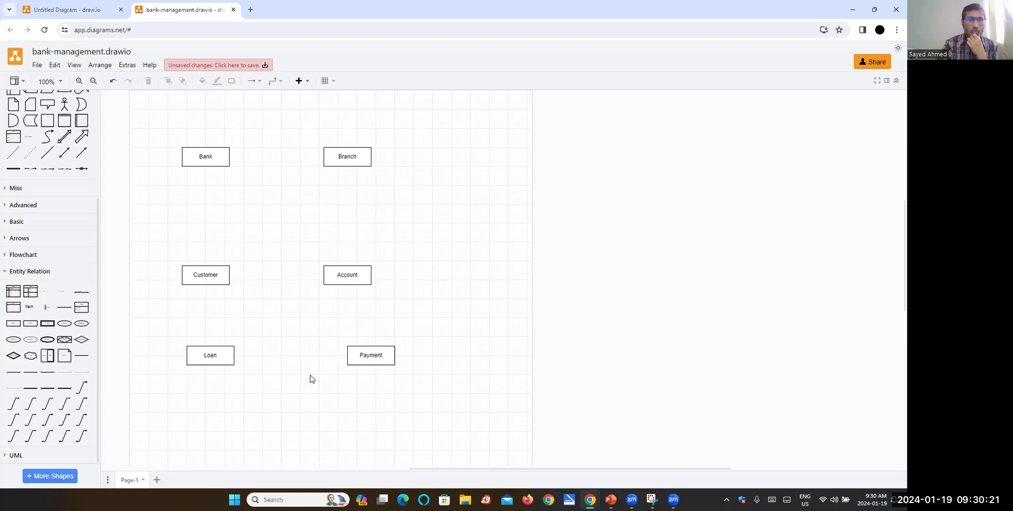
- Add an Entity shape labelled "Employees" centred between the Customer and Account row and the Loan and Payment row
click(13, 330)
drag(511, 284, 292, 319)
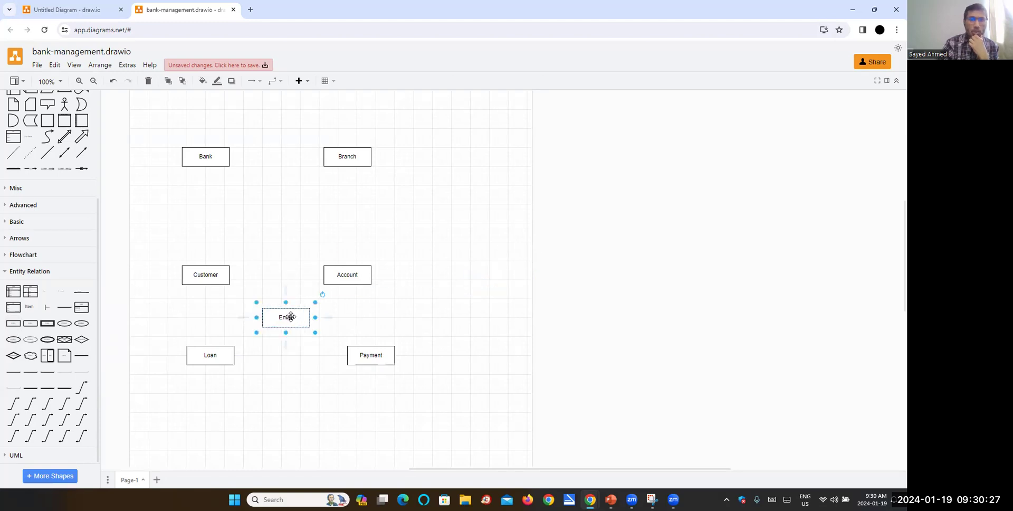
double_click(292, 319)
text(Employees)
click(271, 230)
- Move Customer, Account and Employees slightly upward, keeping Employees centred below the other two
drag(199, 274, 227, 264)
drag(357, 276, 352, 257)
click(281, 315)
drag(281, 315, 281, 301)
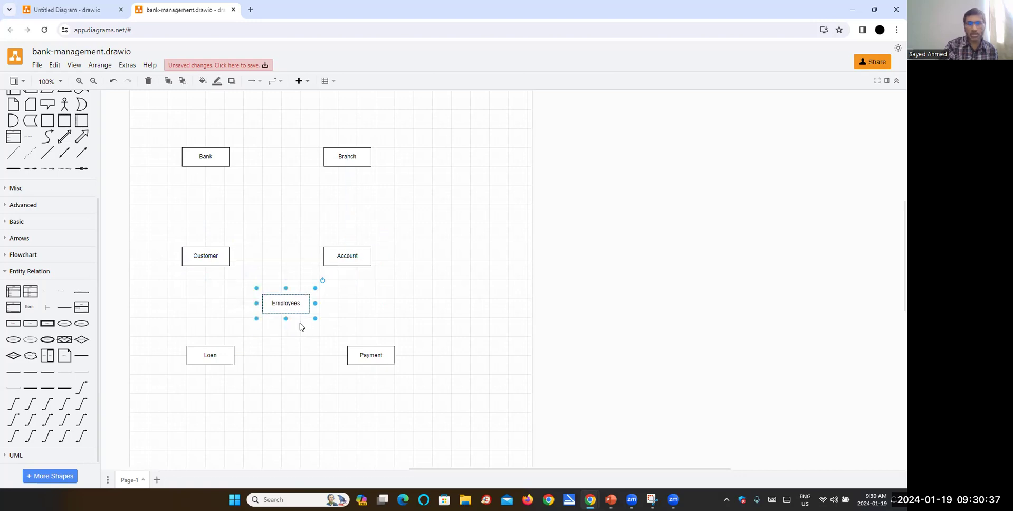
click(379, 311)
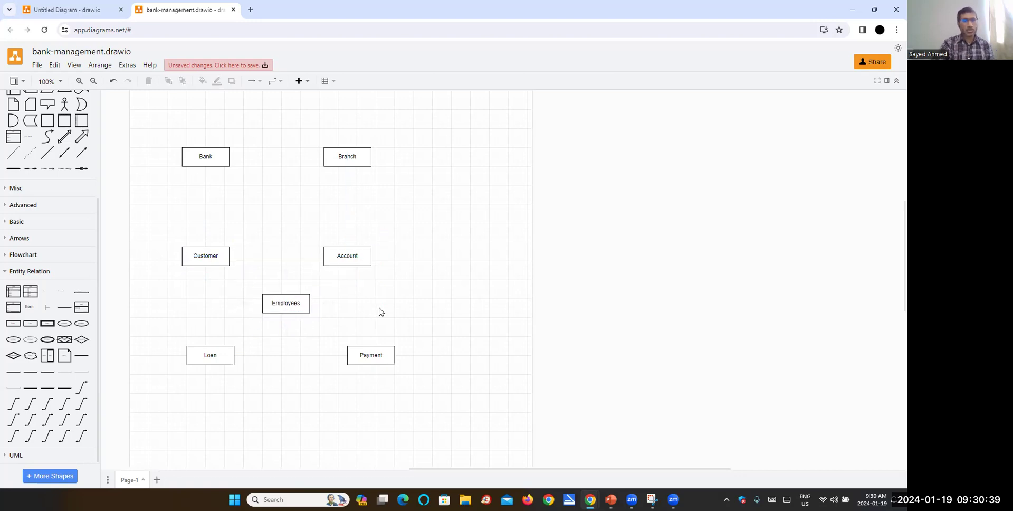
mouse_move(37, 330)
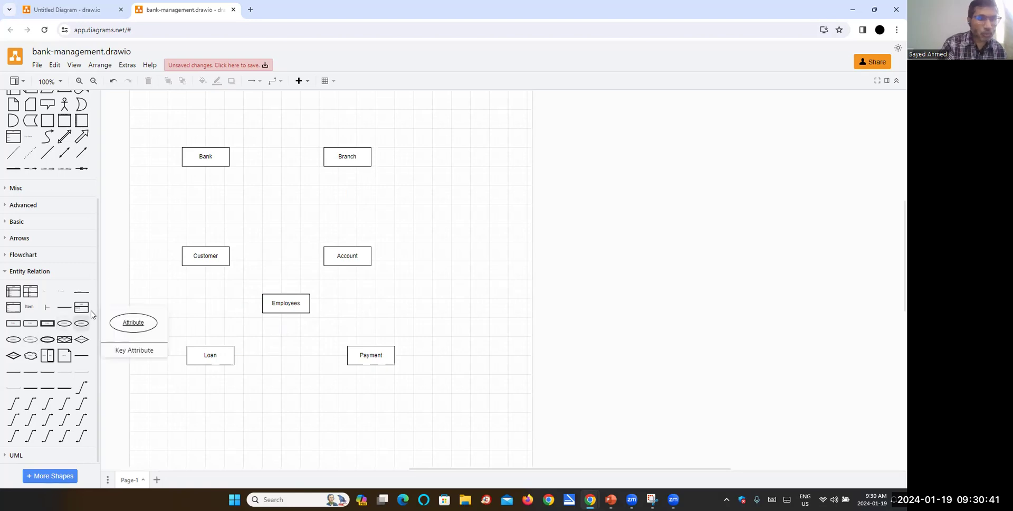
mouse_move(78, 328)
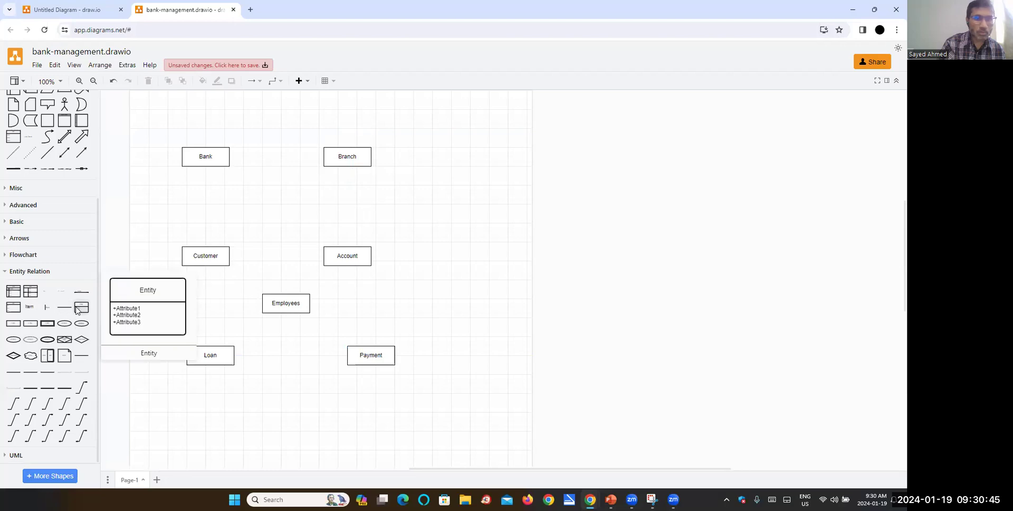
click(76, 309)
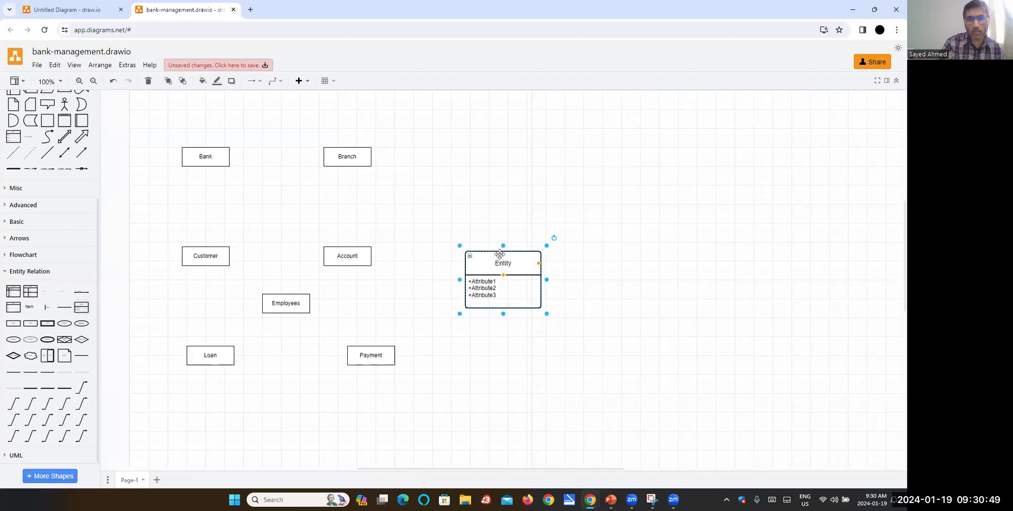
key(Delete)
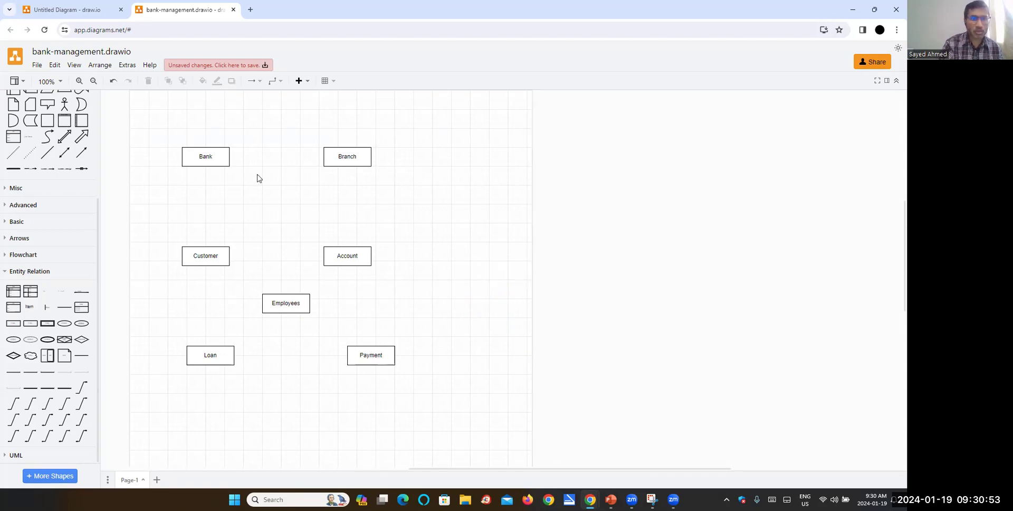
- Add a Key Attribute ellipse labelled "Bank_Code" above and to the left of the Bank entity
mouse_move(9, 341)
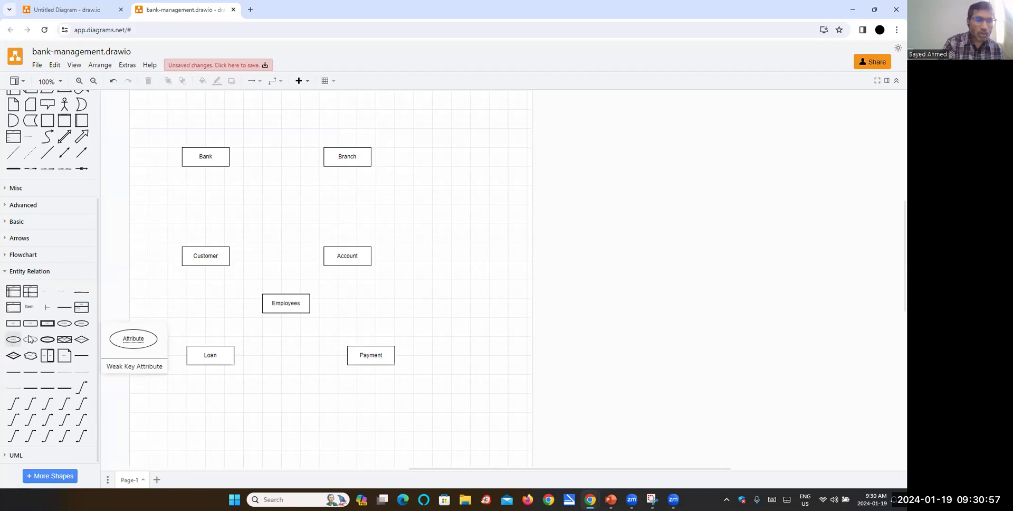
mouse_move(62, 327)
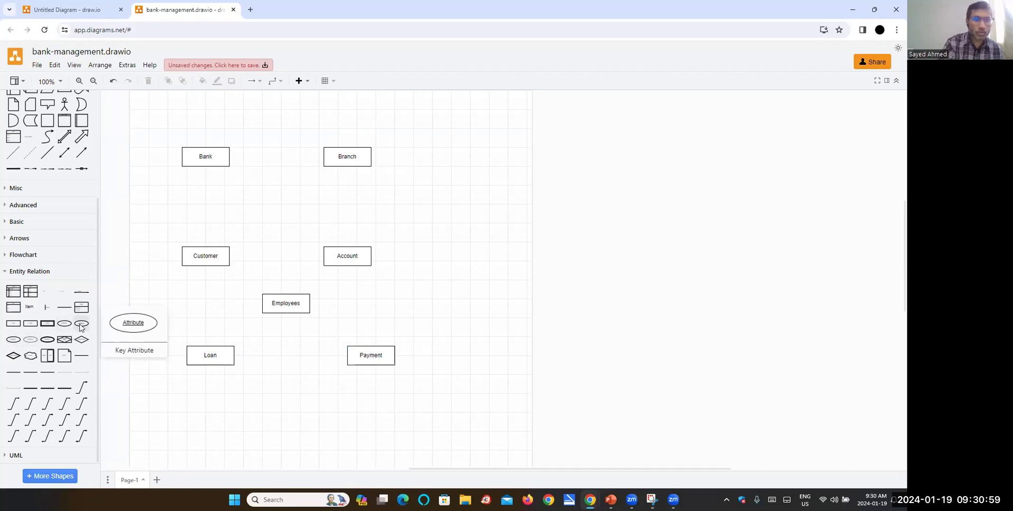
click(81, 327)
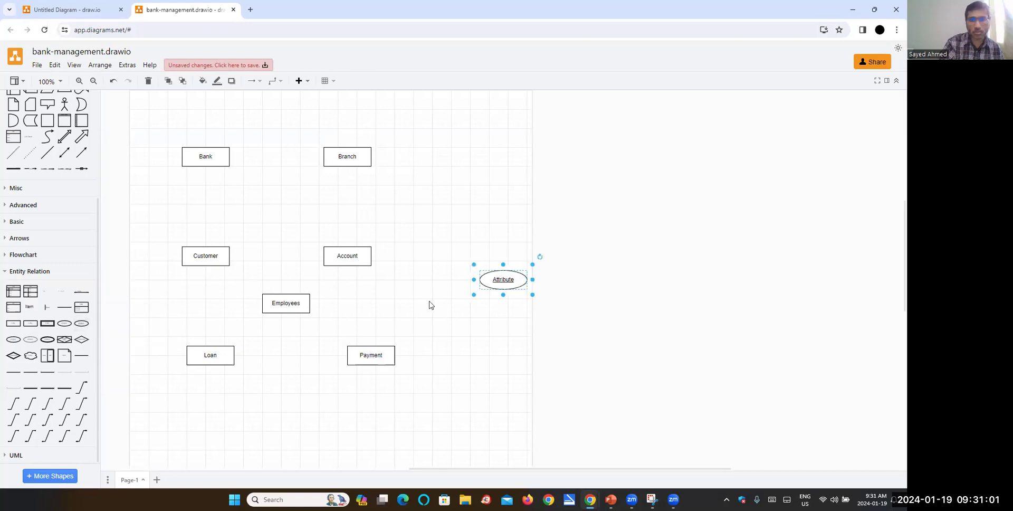
drag(506, 276, 162, 121)
double_click(162, 120)
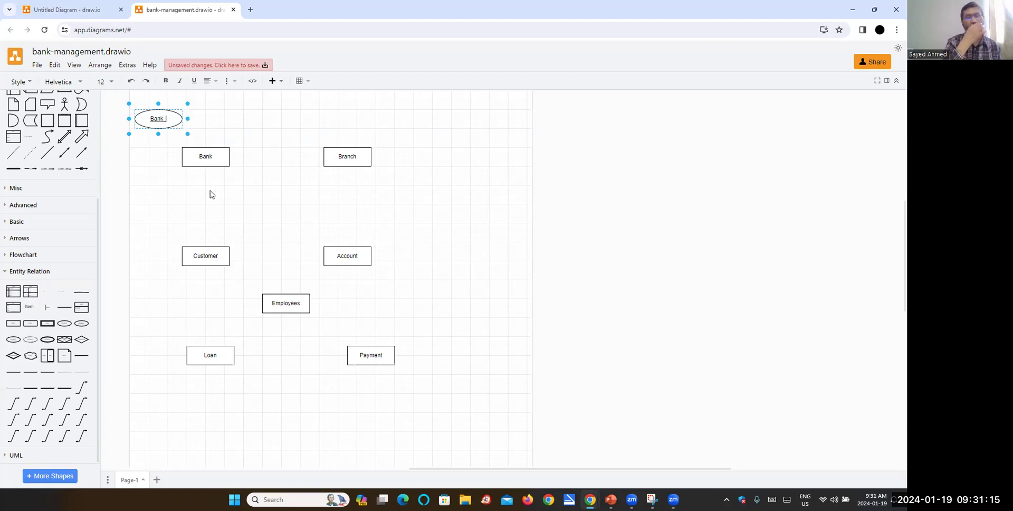
text(Cd)
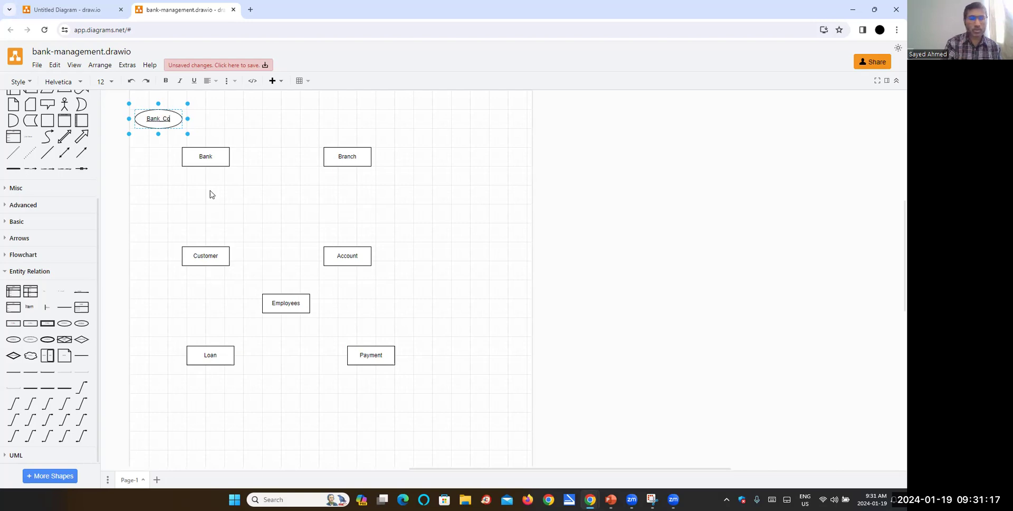
click(194, 203)
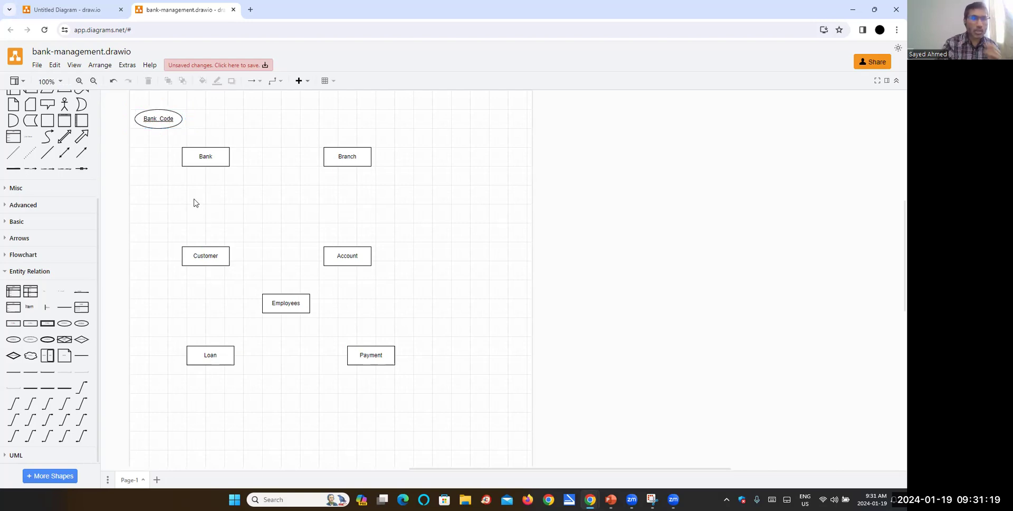
click(45, 293)
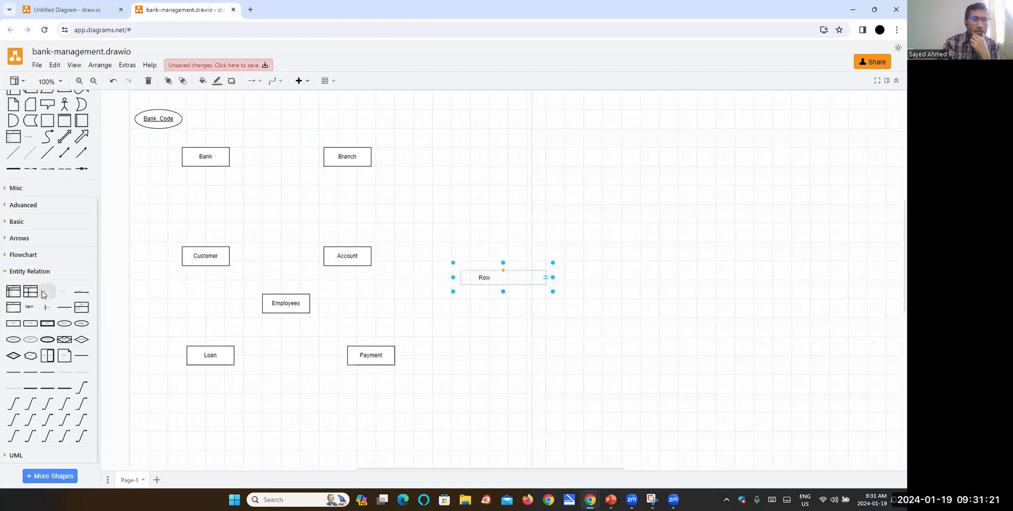
double_click(524, 276)
key(BackSpace)
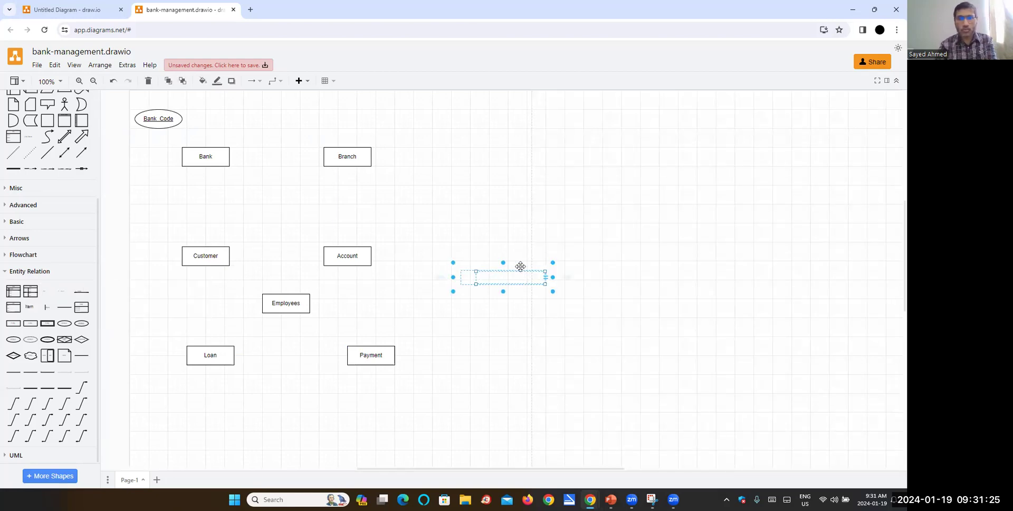
key(Delete)
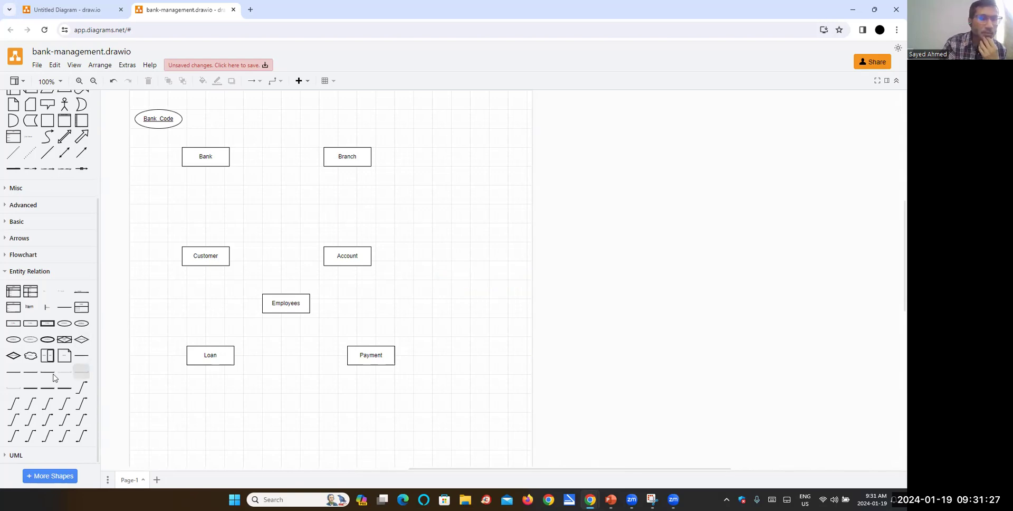
mouse_move(18, 380)
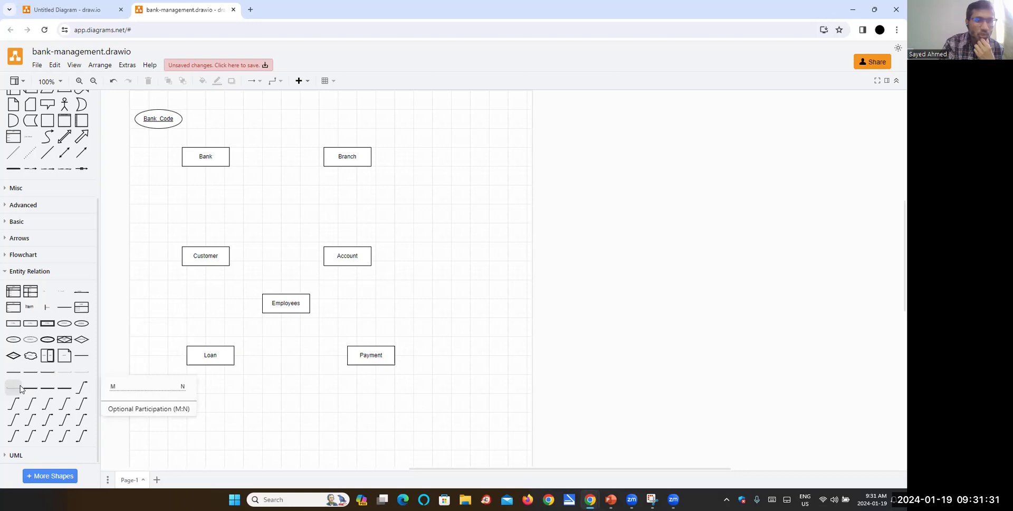
scroll(32, 325, up, 3)
scroll(33, 325, down, 3)
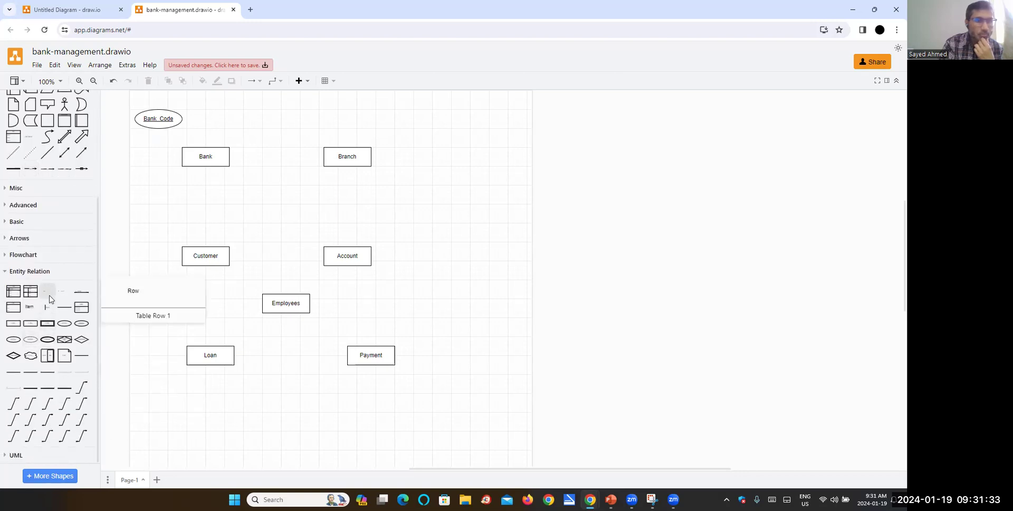
mouse_move(61, 297)
mouse_move(54, 313)
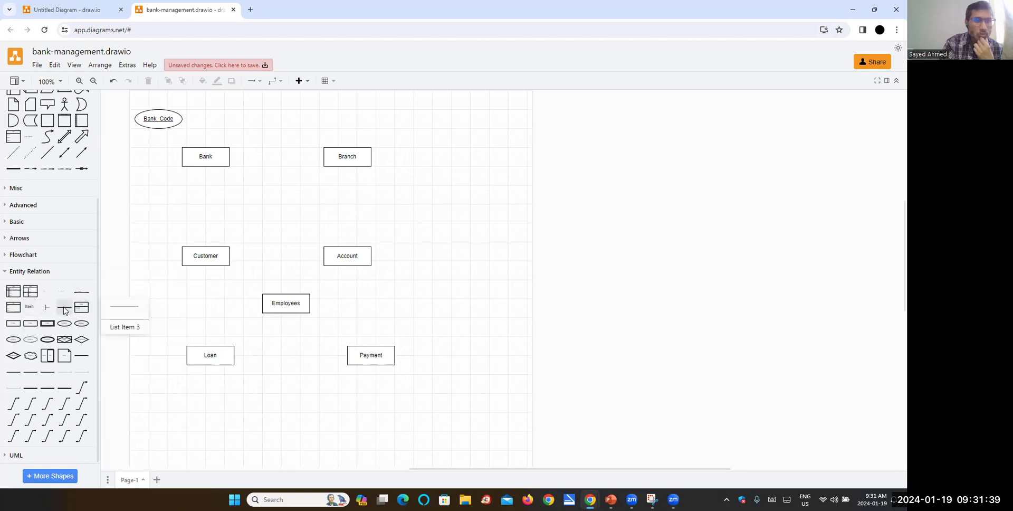
click(64, 311)
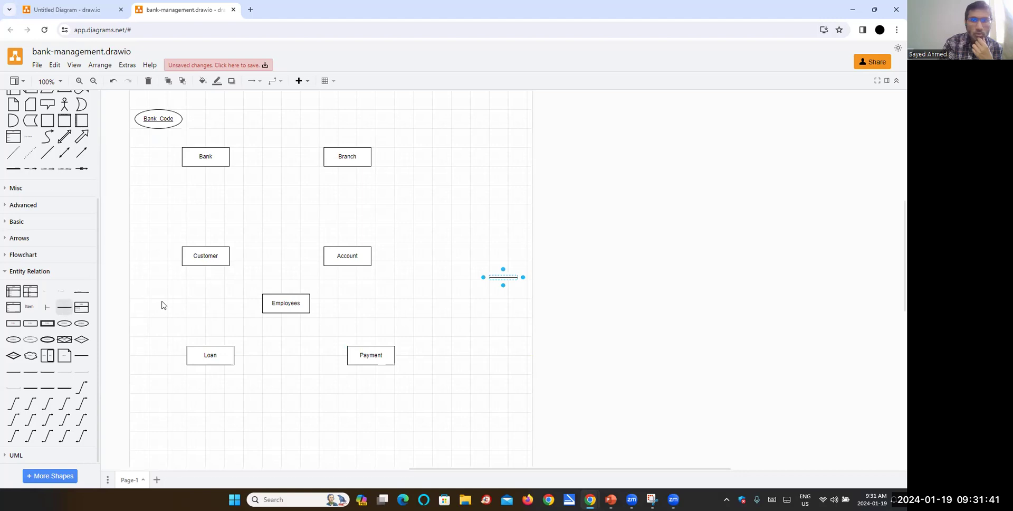
click(462, 328)
drag(503, 276, 205, 132)
key(Delete)
- Add a plain line and attach its ends to the Bank_Code attribute and the top of the Bank entity
scroll(32, 226, up, 3)
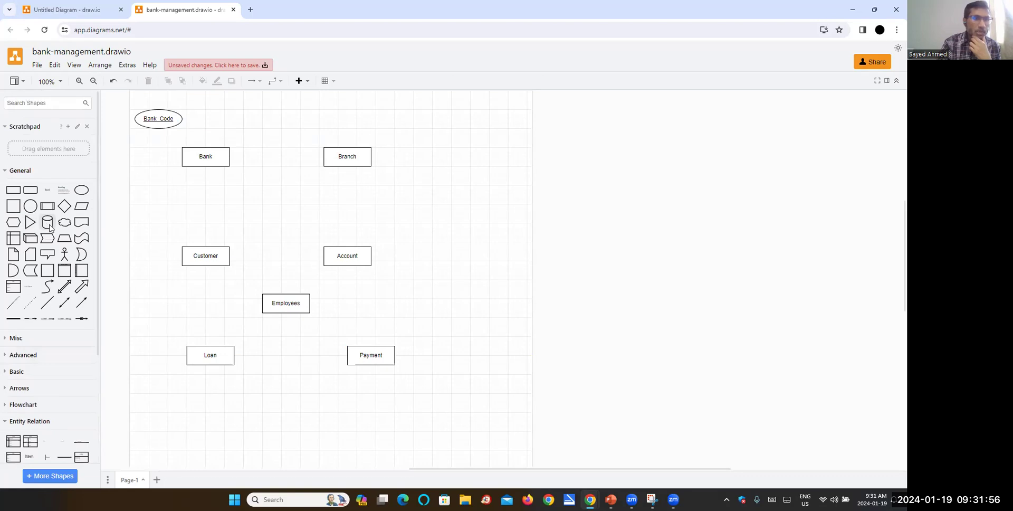
click(47, 309)
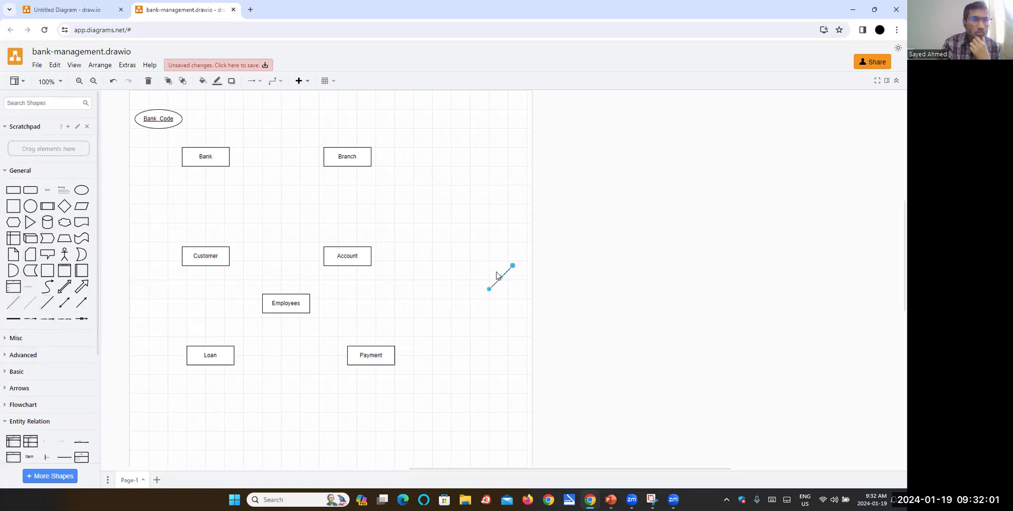
drag(504, 273, 196, 109)
click(490, 237)
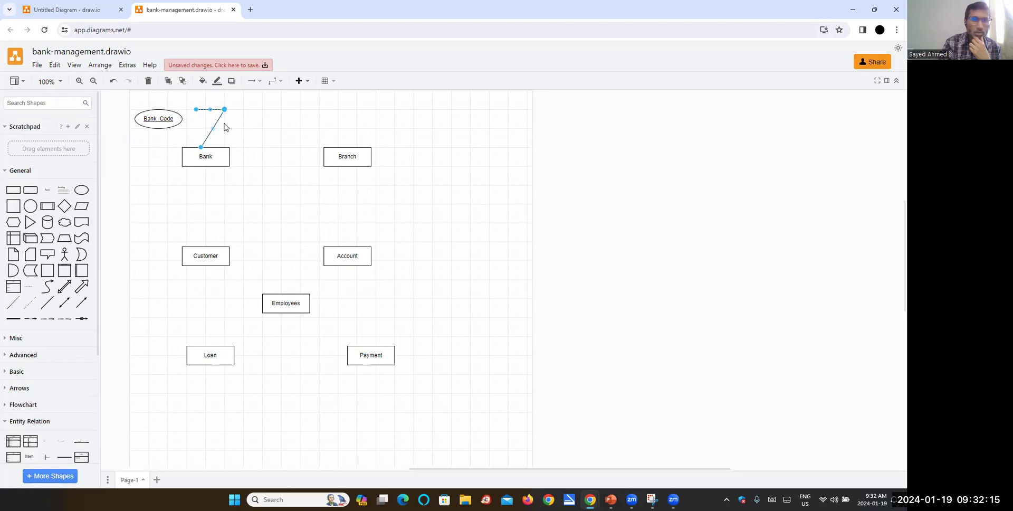
click(209, 109)
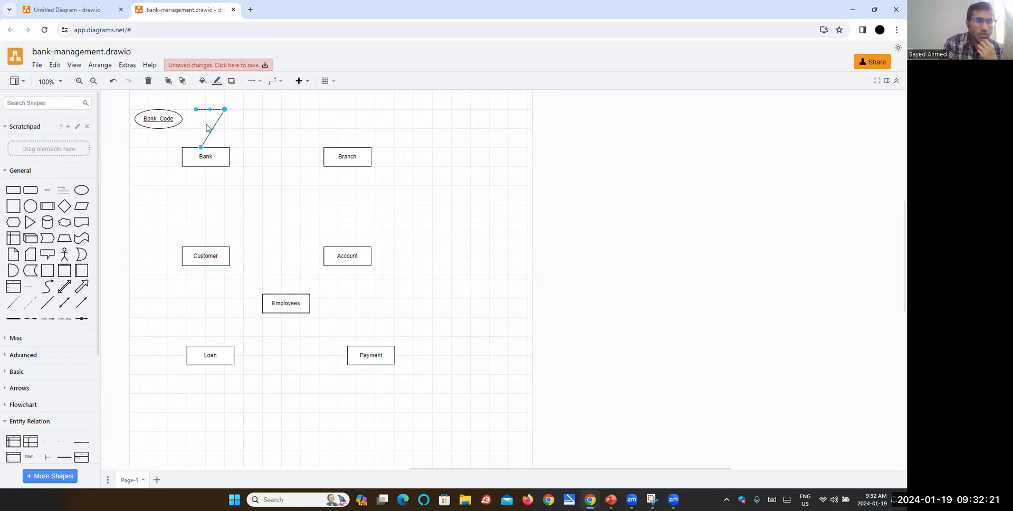
drag(224, 109, 170, 109)
click(235, 127)
- Pull the line's bends in between Bank_Code and Bank to shorten its path, and shift Bank_Code slightly upward
click(224, 109)
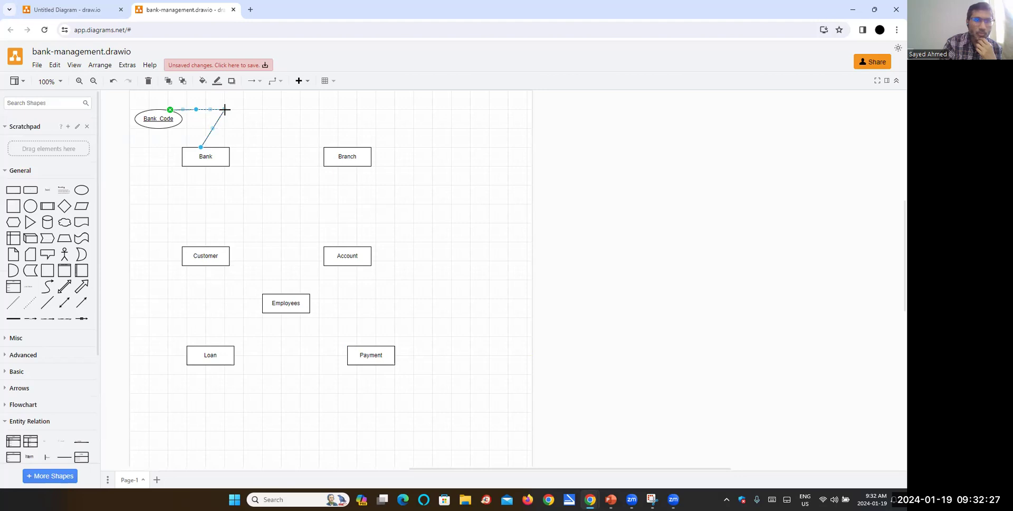
drag(222, 110, 191, 127)
click(206, 135)
drag(155, 116, 176, 119)
click(201, 120)
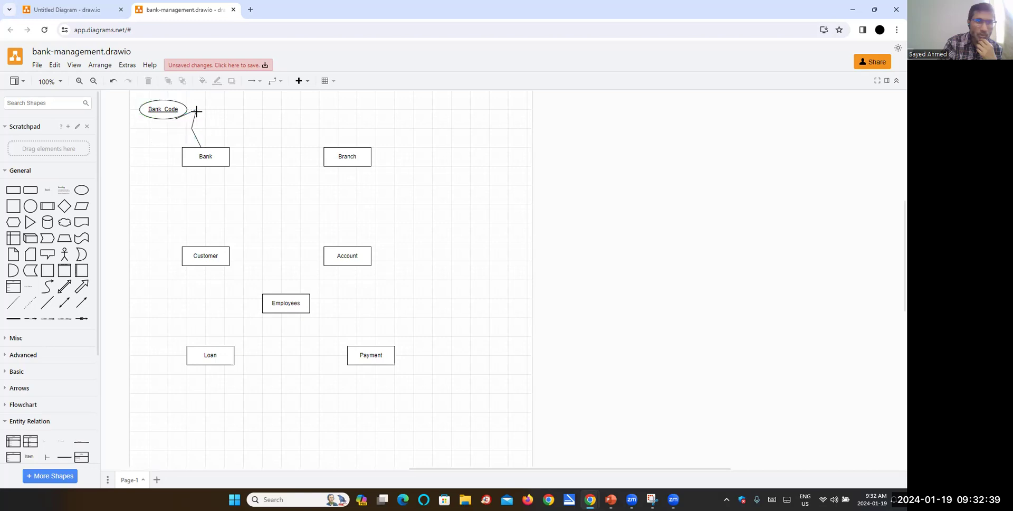
click(196, 109)
drag(196, 109, 185, 125)
click(230, 127)
- Nudge the Bank_Code attribute slightly down and to the right, closer to the Bank entity
click(162, 109)
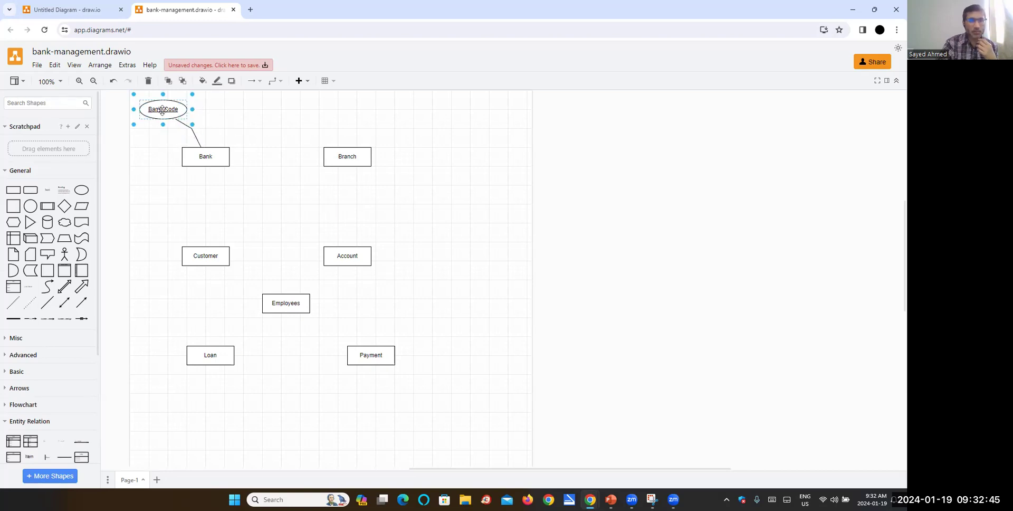
drag(164, 115, 166, 117)
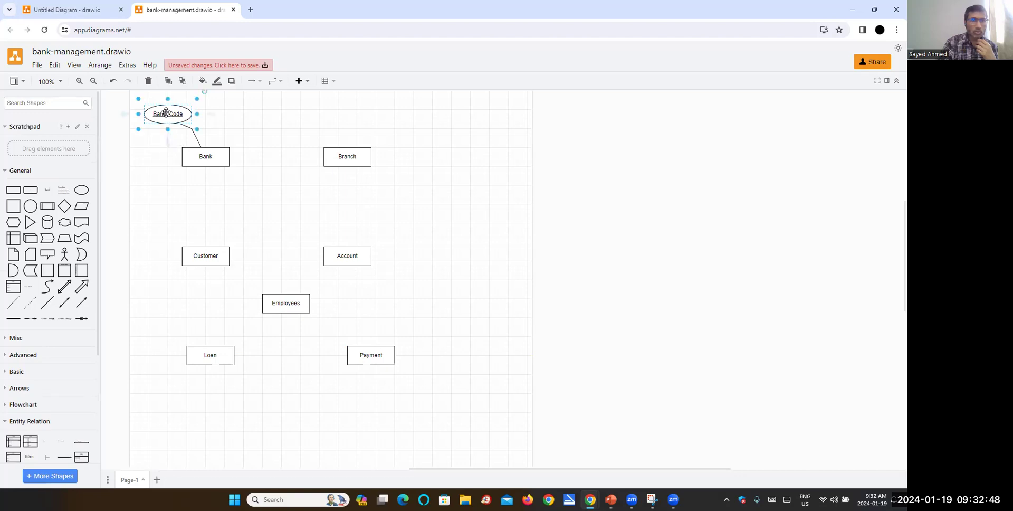
click(208, 115)
click(457, 178)
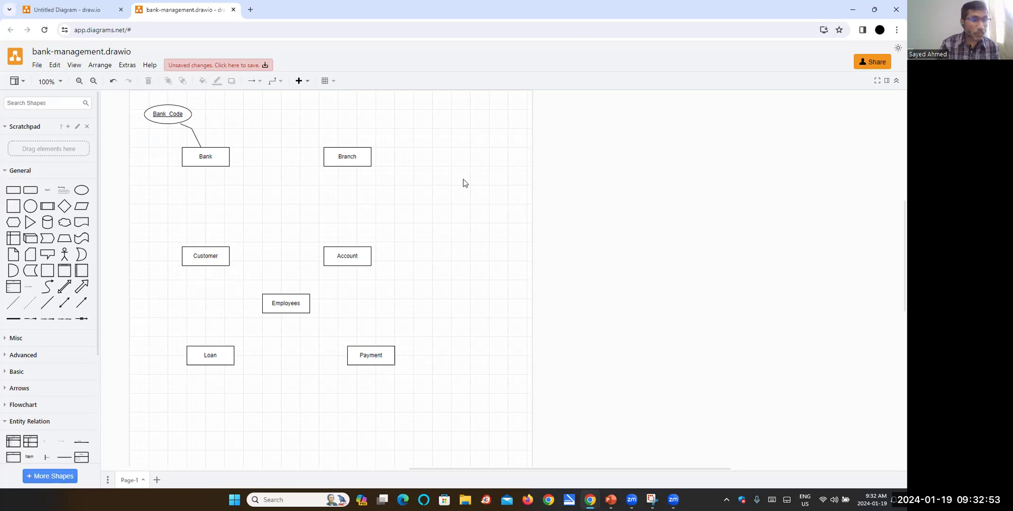
- Add an Attribute ellipse above the Bank entity, directly to the right of Bank_Code
scroll(50, 380, down, 3)
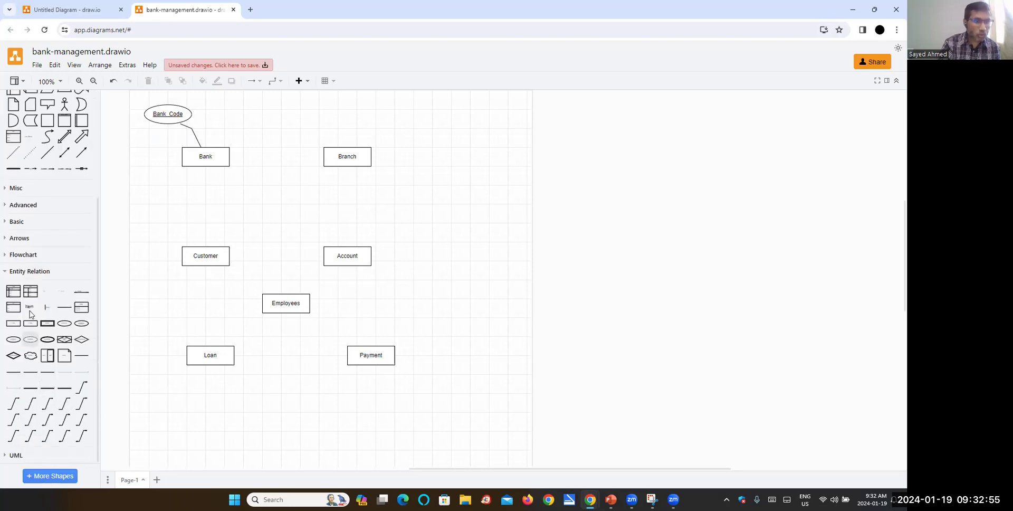
mouse_move(58, 328)
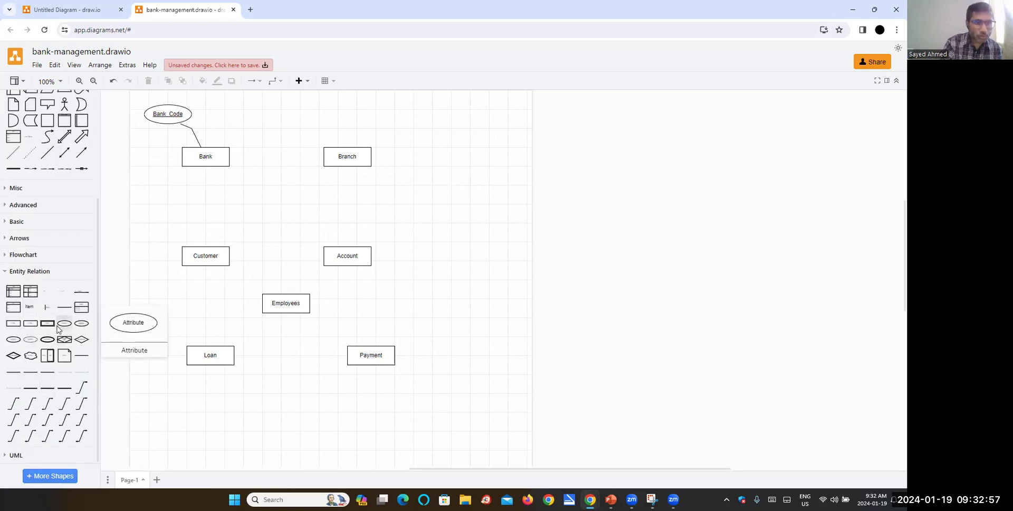
click(59, 327)
drag(510, 279, 226, 114)
click(260, 130)
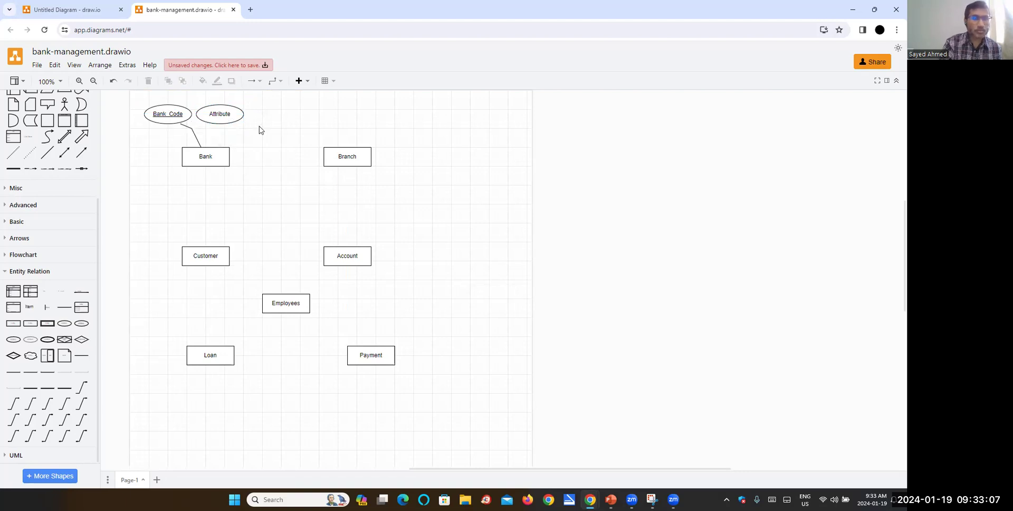
- Connect the new attribute ellipse to the top of the Bank entity with a plain line
click(49, 153)
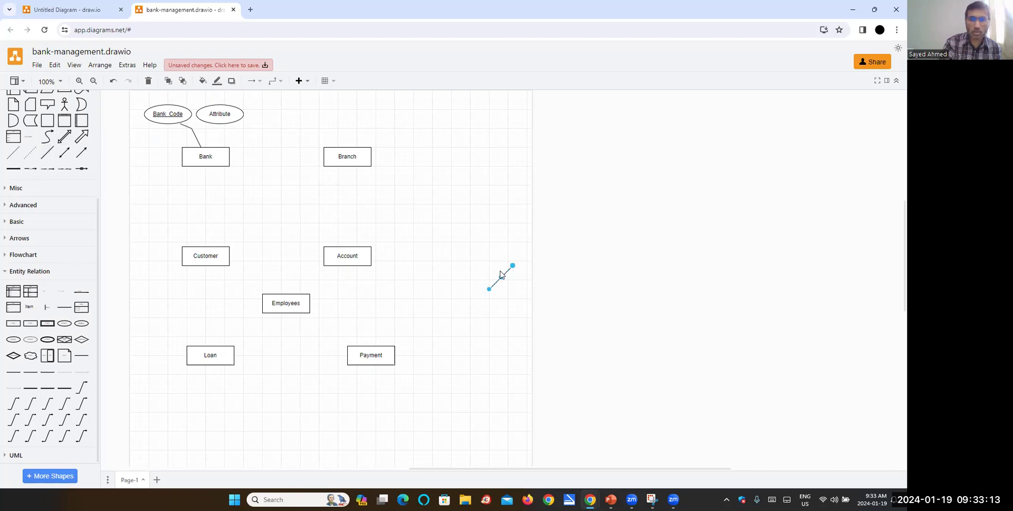
drag(500, 272, 220, 132)
click(251, 147)
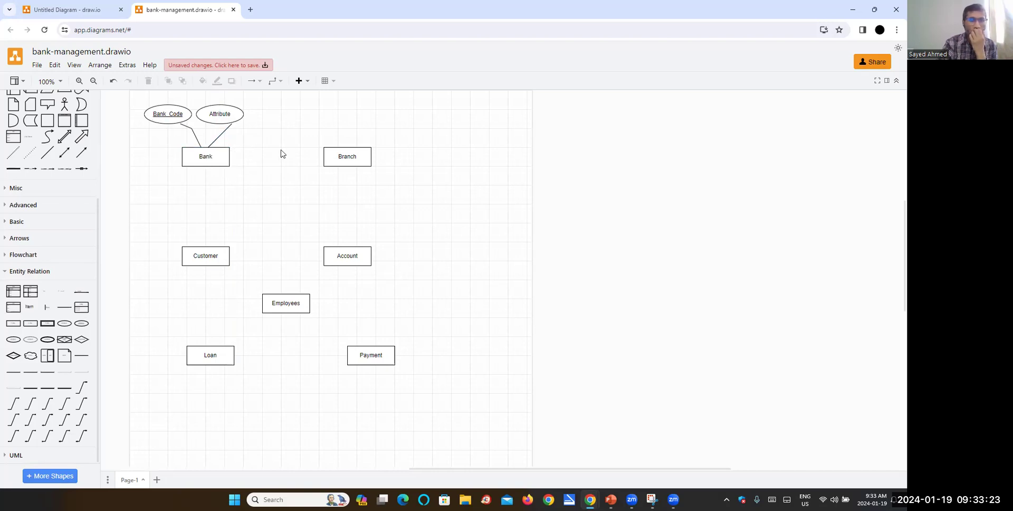
- Label the attribute to the right of Bank_Code as "Bank Name"
double_click(221, 111)
text(Bank Name)
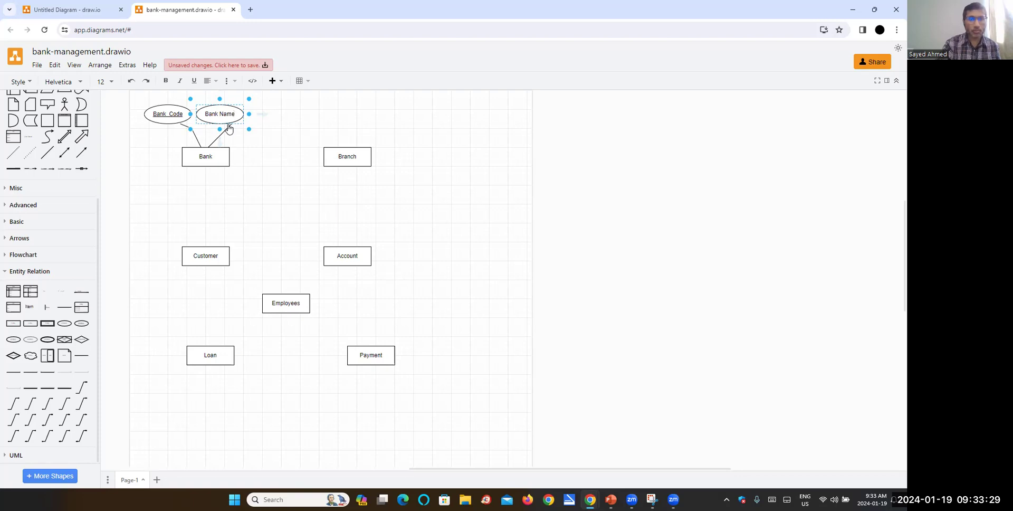
click(321, 219)
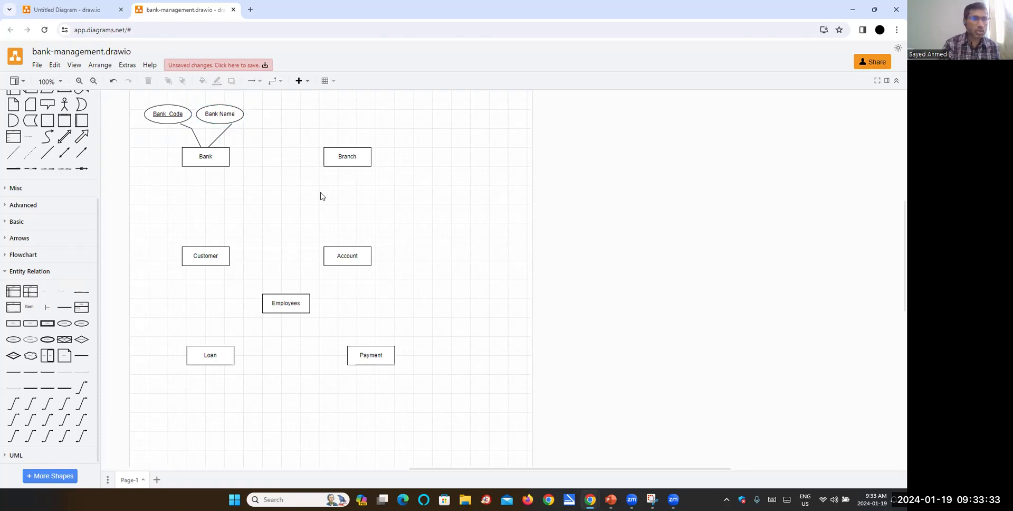
- Add an Attribute ellipse above and slightly to the right of the Branch entity, labelled "Branch_Code"
click(65, 327)
drag(490, 272, 378, 121)
double_click(377, 121)
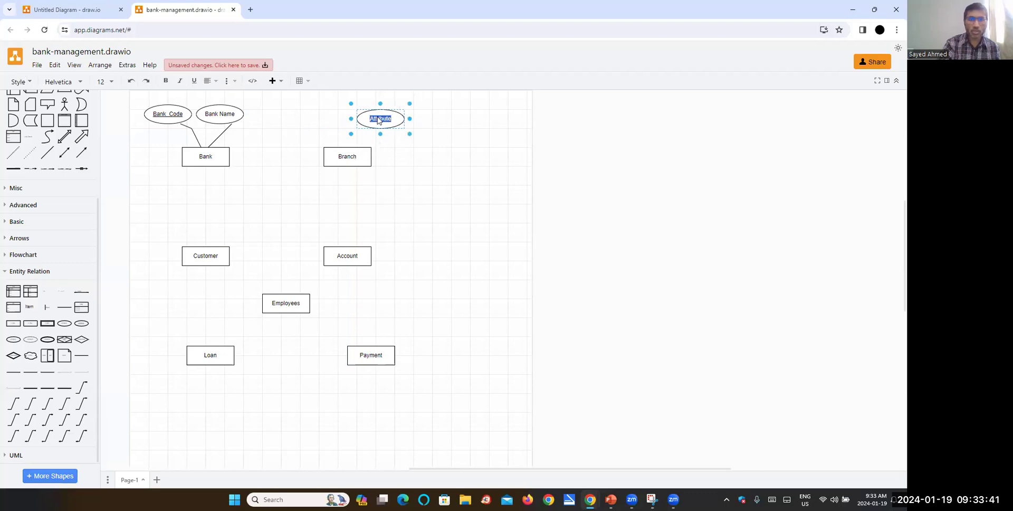
text(Branch_Code)
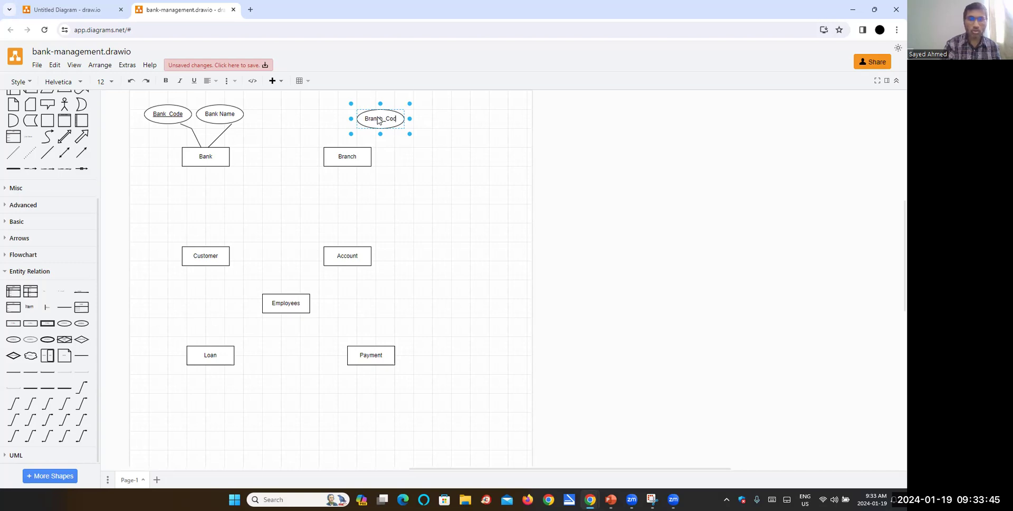
- Delete the plain Branch_Code attribute ellipse above the Branch entity
click(431, 212)
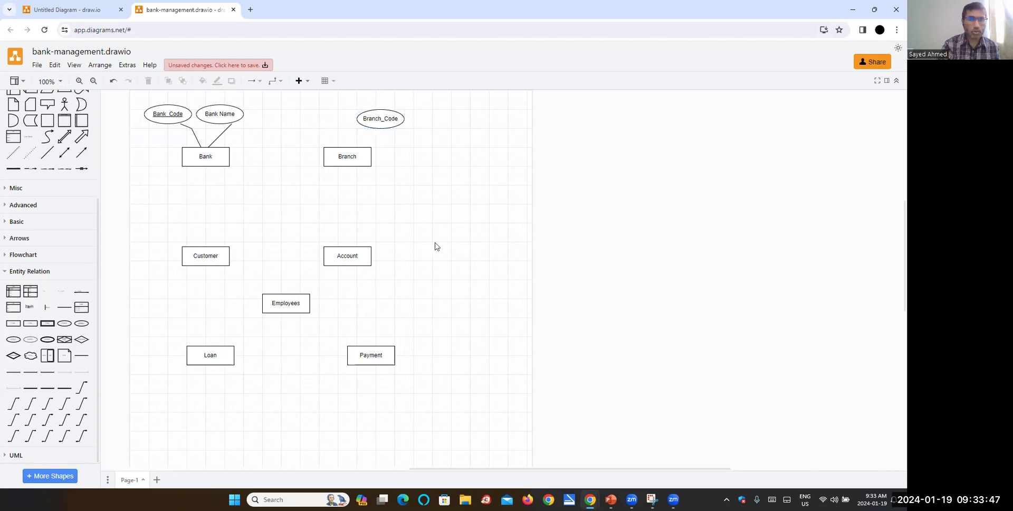
click(392, 124)
key(Delete)
- Add a Key Attribute ellipse above and slightly to the right of the Branch entity, labelled "Branch_Code"
mouse_move(68, 329)
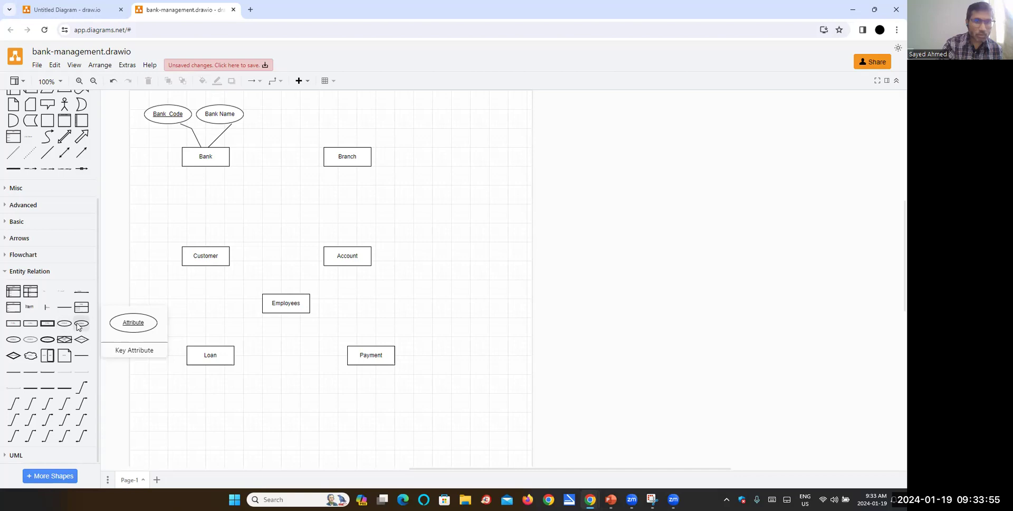
click(78, 326)
drag(491, 278, 374, 118)
double_click(374, 119)
text(Branch)
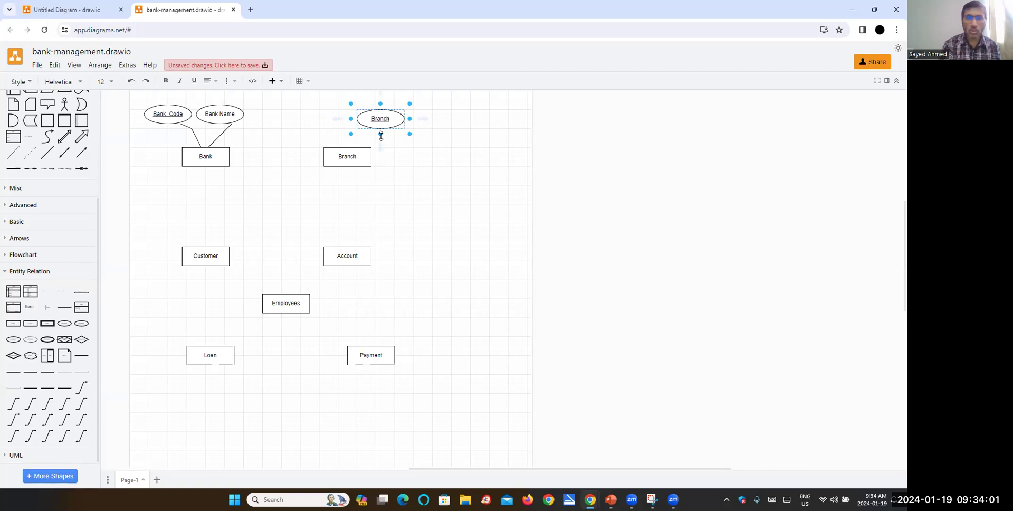
text(_Code)
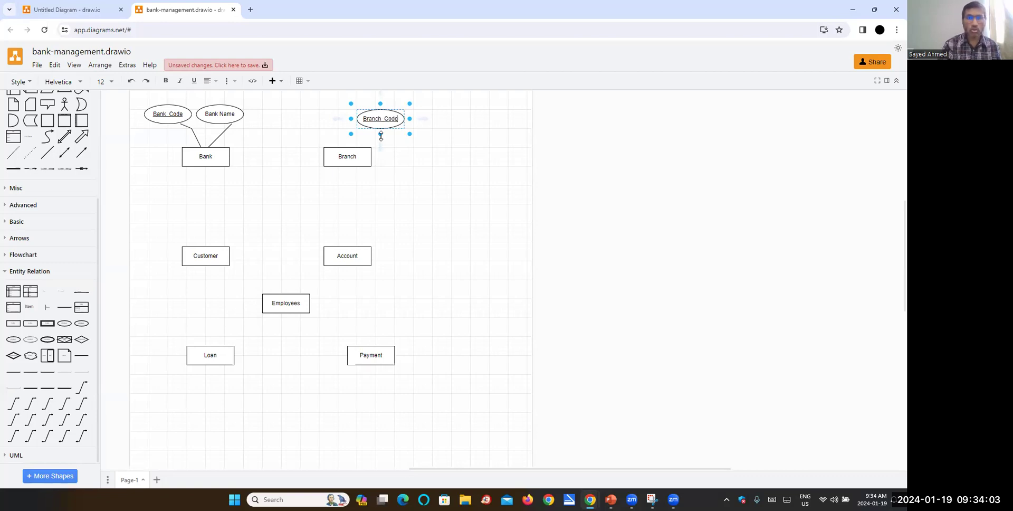
click(429, 172)
- Connect the Branch_Code key attribute to the top of the Branch entity with a plain line
click(47, 152)
drag(497, 279, 437, 194)
key(ctrl+z)
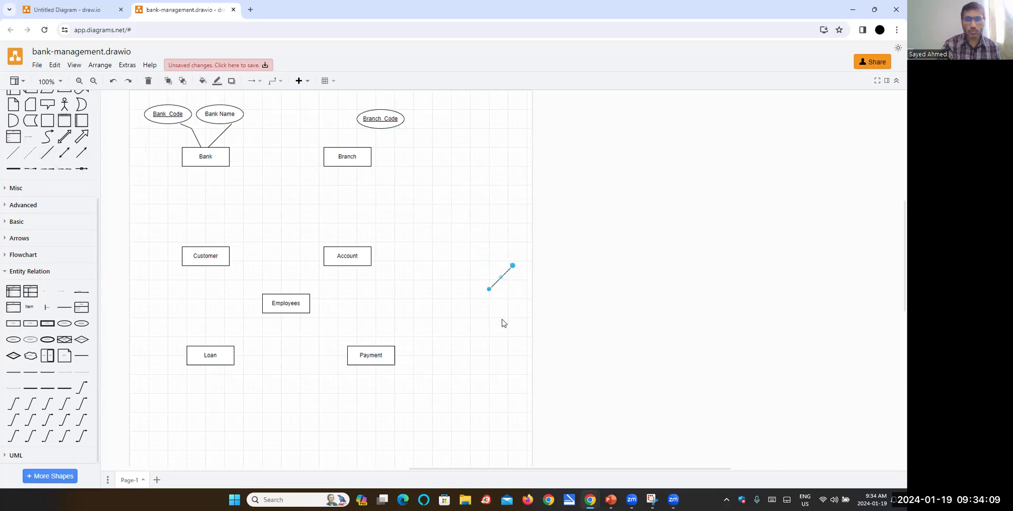
drag(504, 271, 378, 133)
click(406, 174)
- Bring the Branch_Code ellipse forward so it covers the end of its connecting line
click(391, 120)
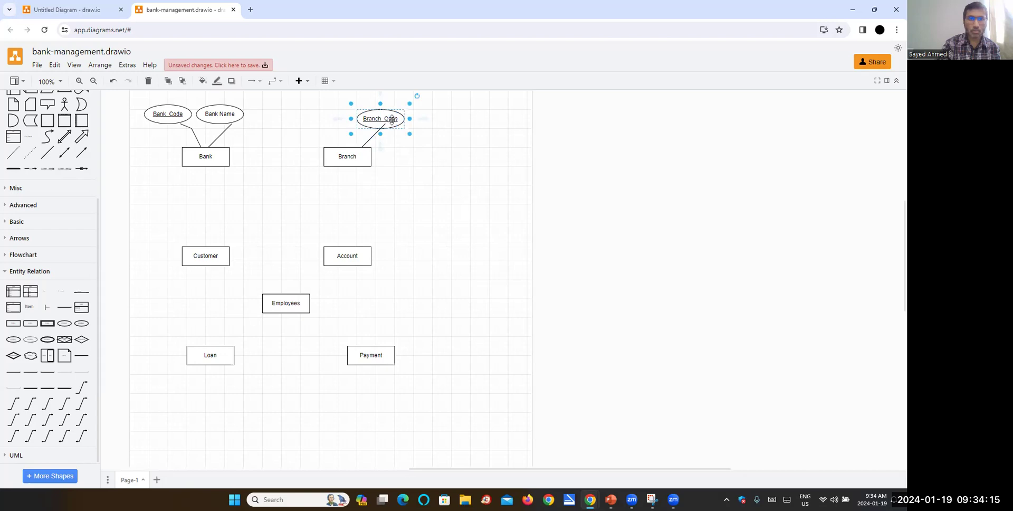
right_click(392, 119)
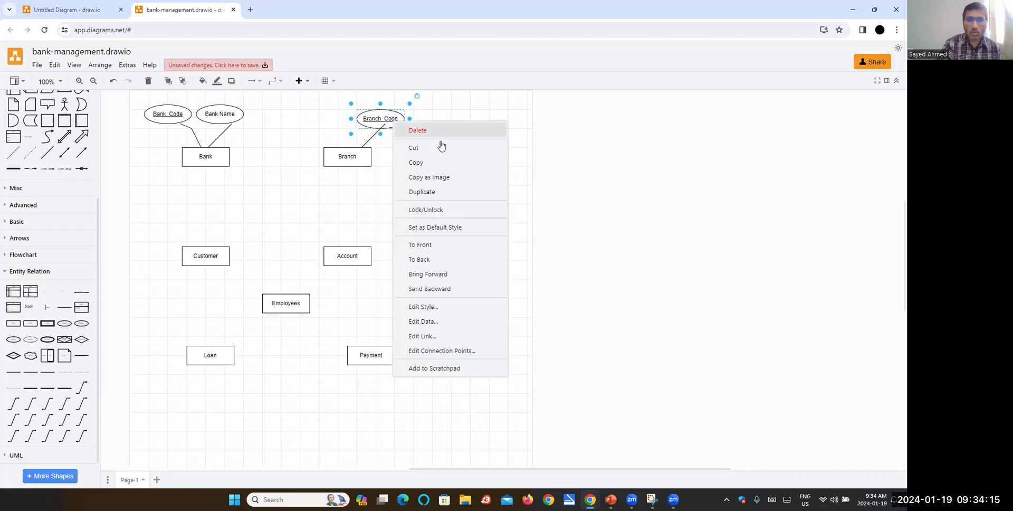
click(457, 274)
click(449, 245)
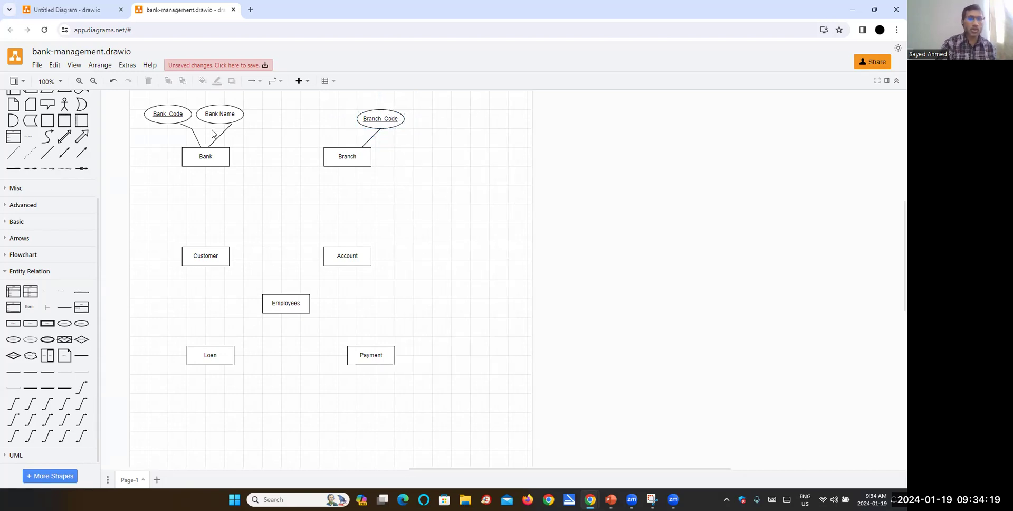
- Shift the Bank_Code ellipse slightly up and the Bank Name ellipse slightly to the right to space them apart
mouse_move(172, 116)
mouse_down()
mouse_move(177, 126)
mouse_move(169, 113)
mouse_up()
click(191, 135)
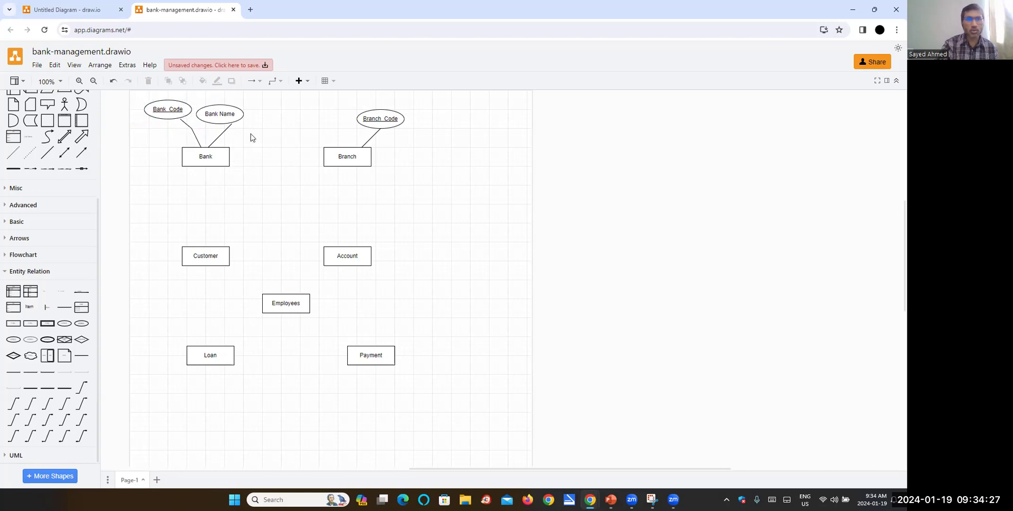
drag(228, 112, 242, 112)
click(268, 203)
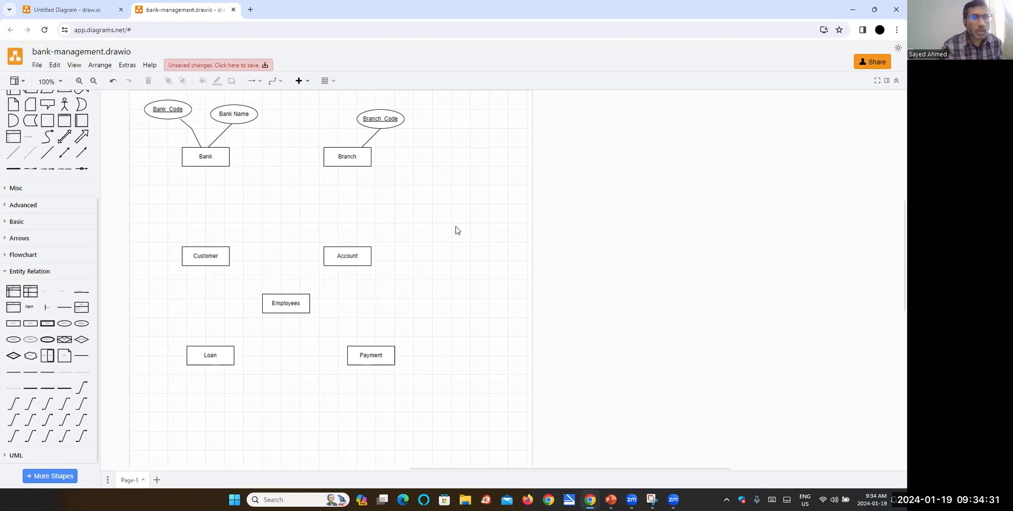
- Add an Attribute ellipse to the right of the Branch entity, level with it
click(62, 328)
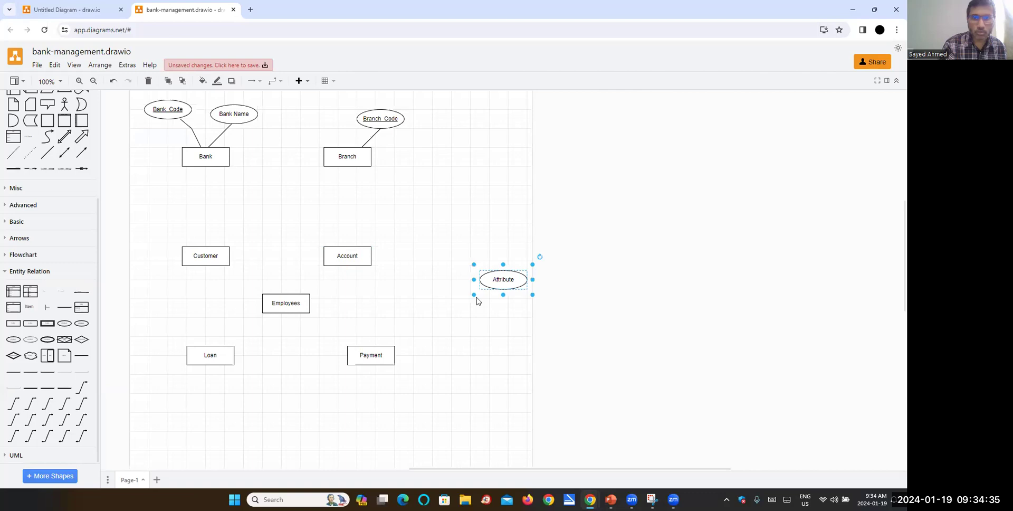
drag(501, 277, 432, 159)
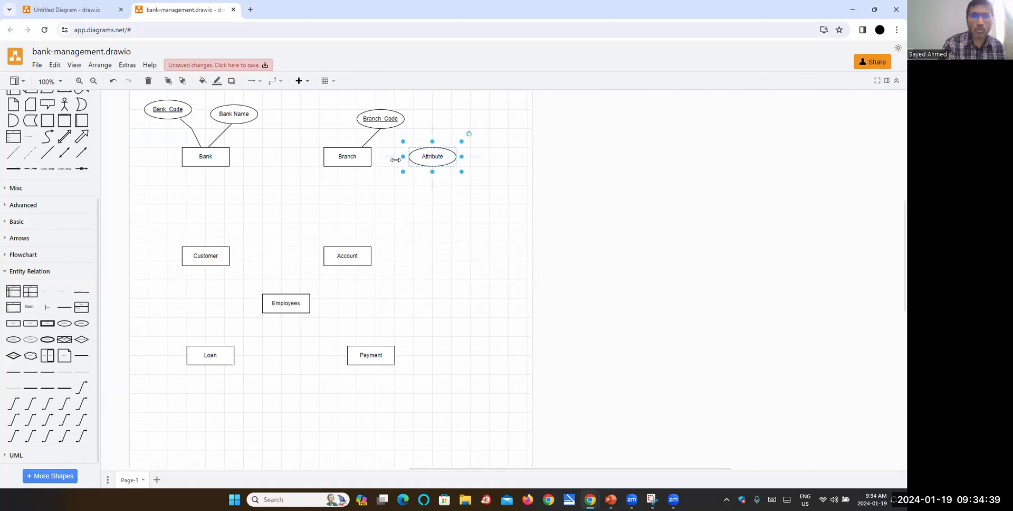
click(384, 192)
- Widen the Branch entity slightly toward the new attribute ellipse
click(367, 158)
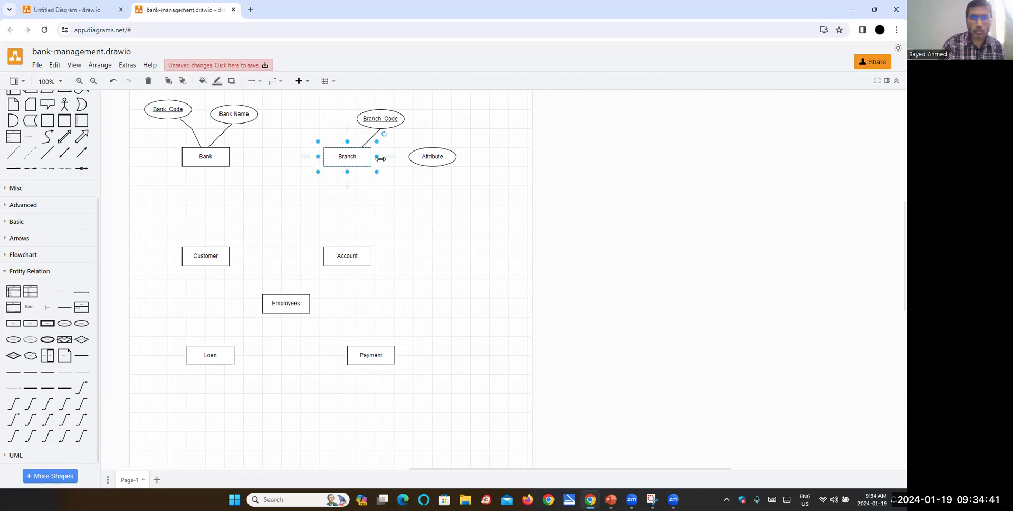
mouse_move(379, 156)
mouse_down()
mouse_move(400, 158)
mouse_move(377, 160)
mouse_move(388, 156)
mouse_up()
click(421, 189)
- Connect the Branch entity to the attribute ellipse on its right with an arrow connector
click(364, 159)
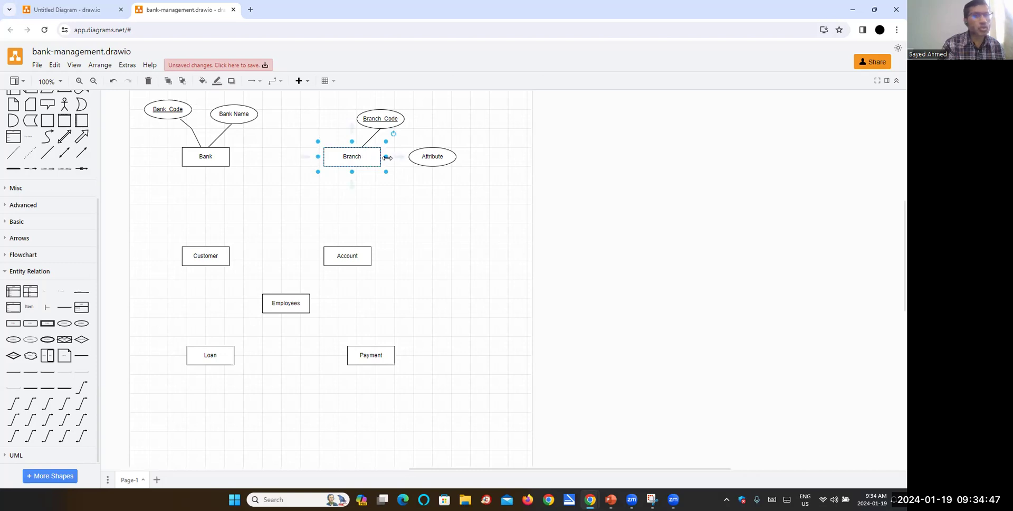
click(401, 160)
click(422, 203)
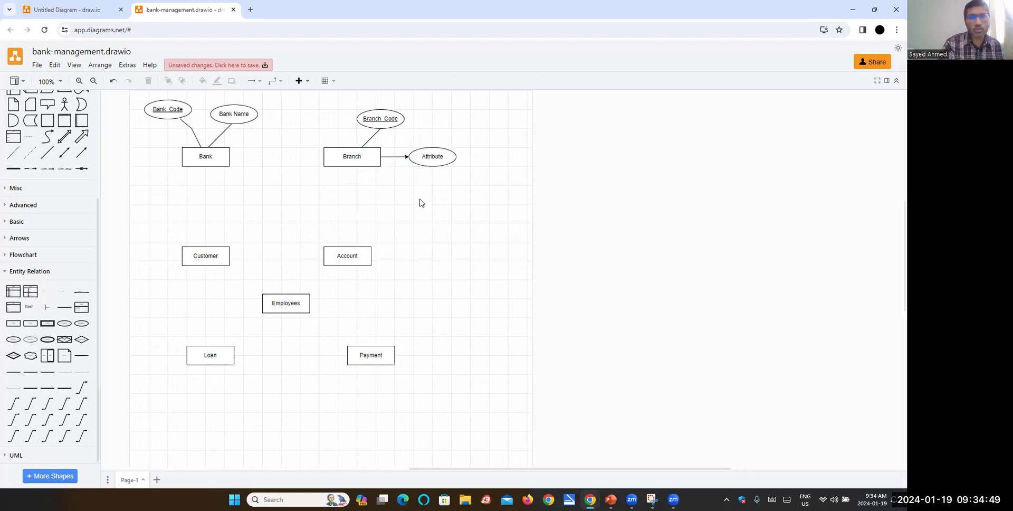
- Try to turn the arrow between Branch and its right-hand attribute into a plain straight line
click(396, 156)
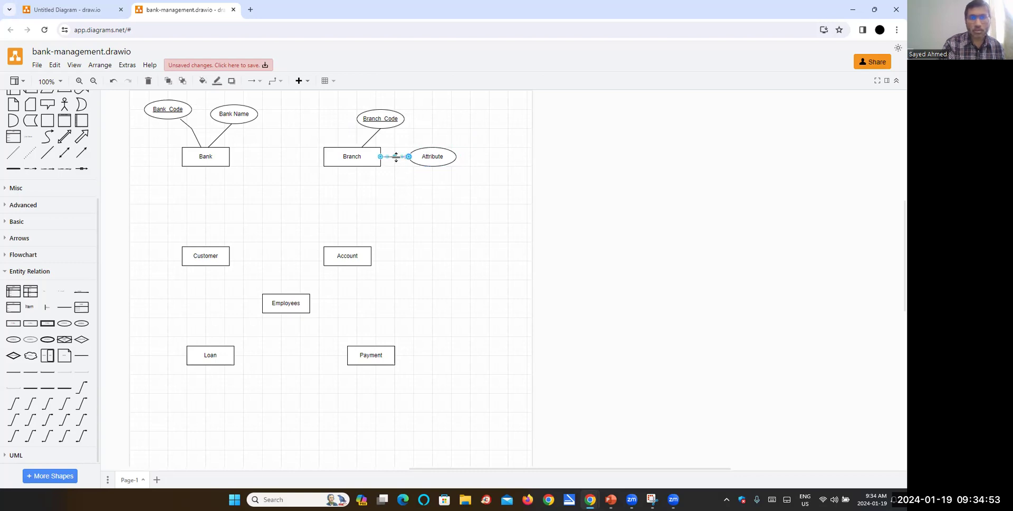
click(428, 209)
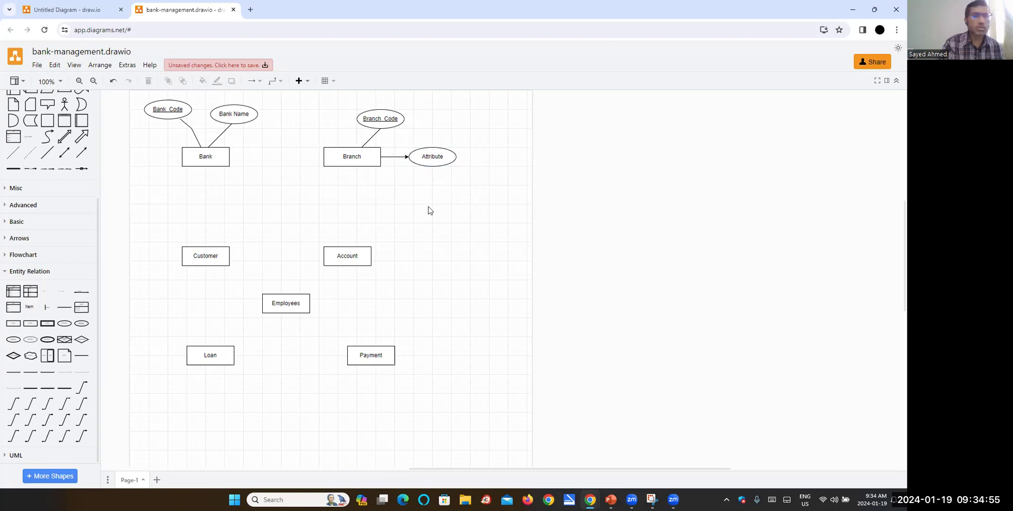
right_click(402, 156)
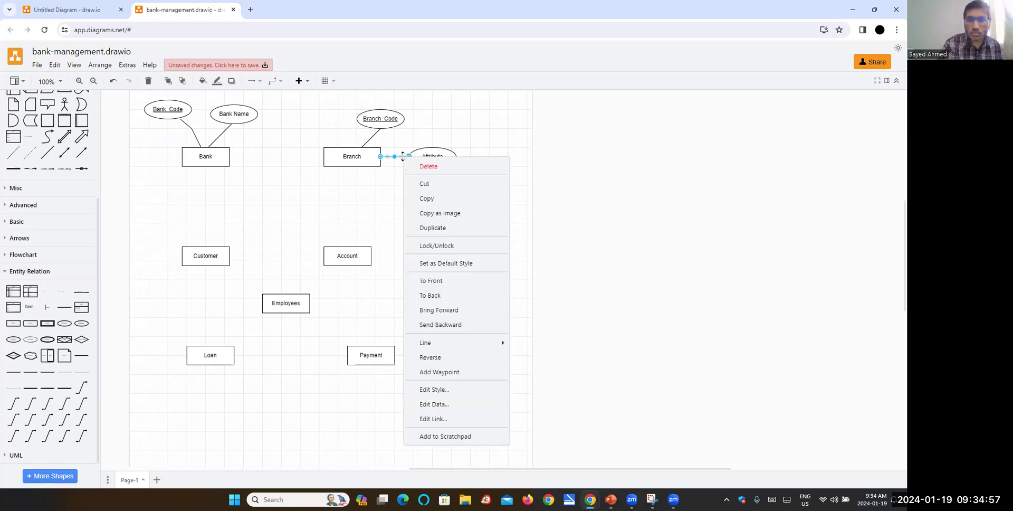
mouse_move(450, 344)
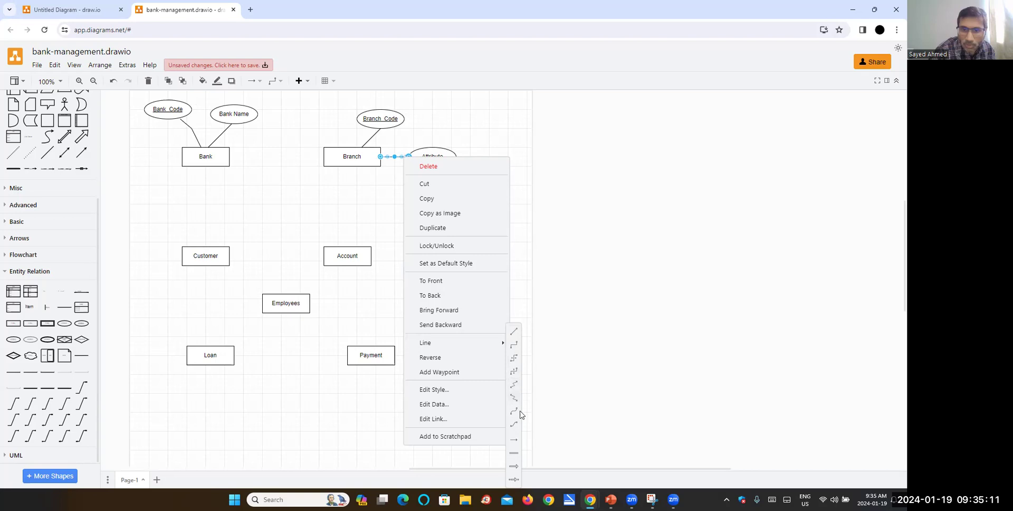
click(514, 332)
click(449, 237)
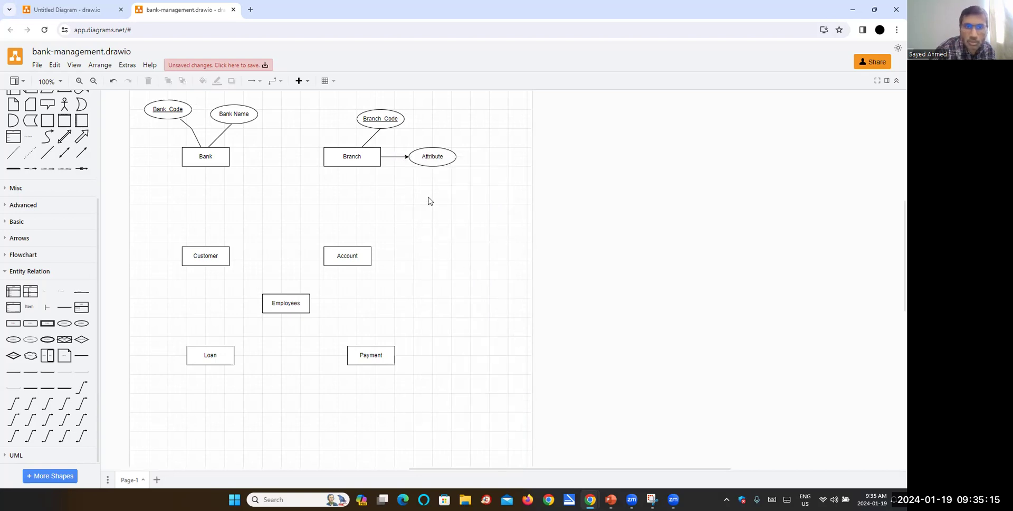
- Check the arrow's connection and style options, then delete the arrow between Branch and its right-hand attribute
click(395, 157)
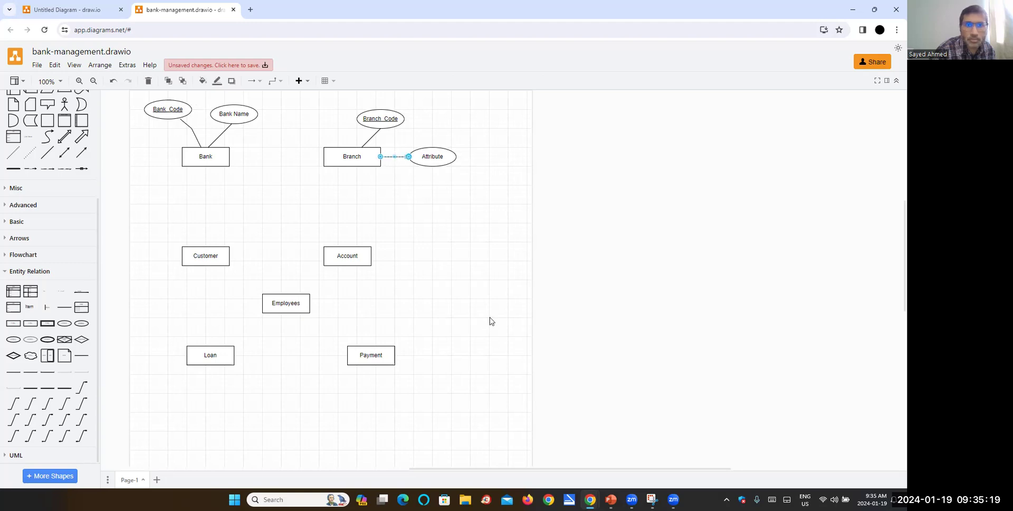
click(260, 81)
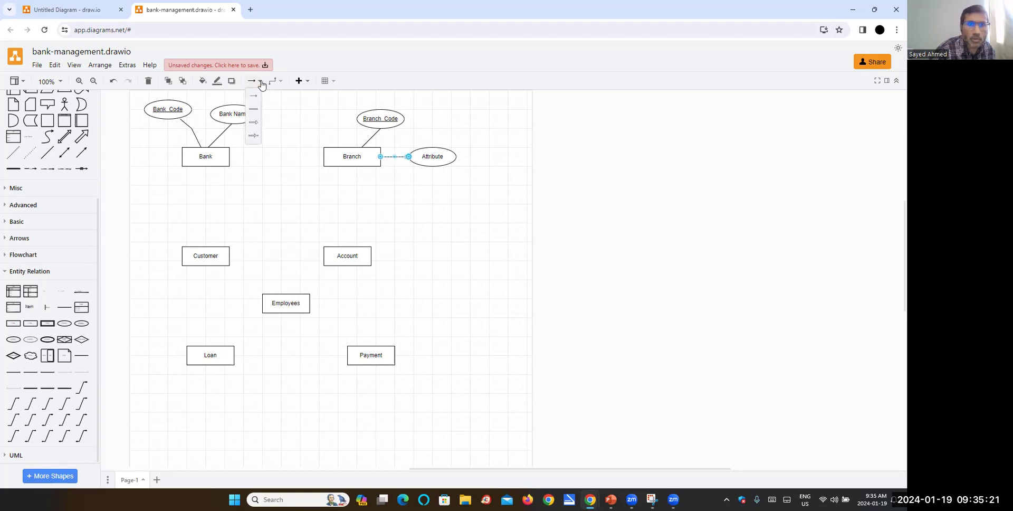
click(262, 84)
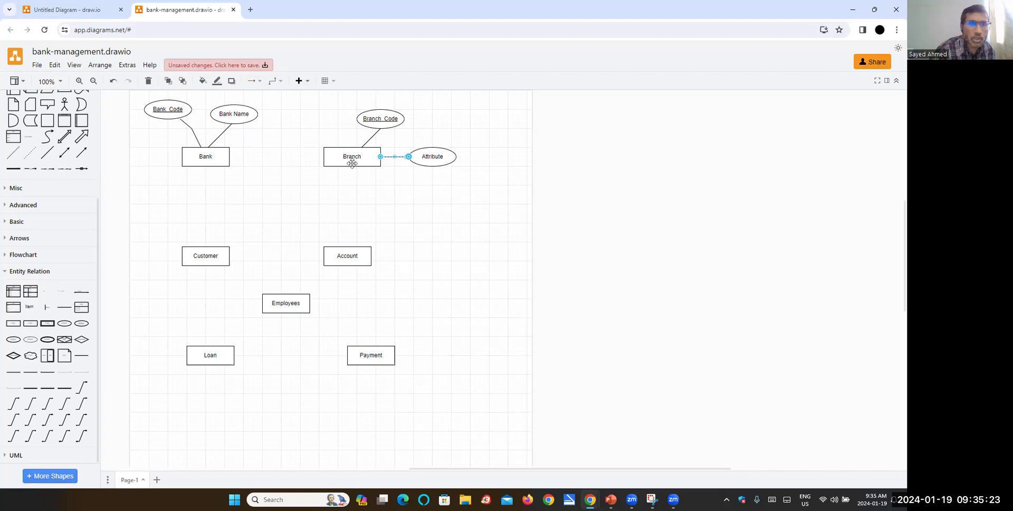
click(403, 195)
click(389, 156)
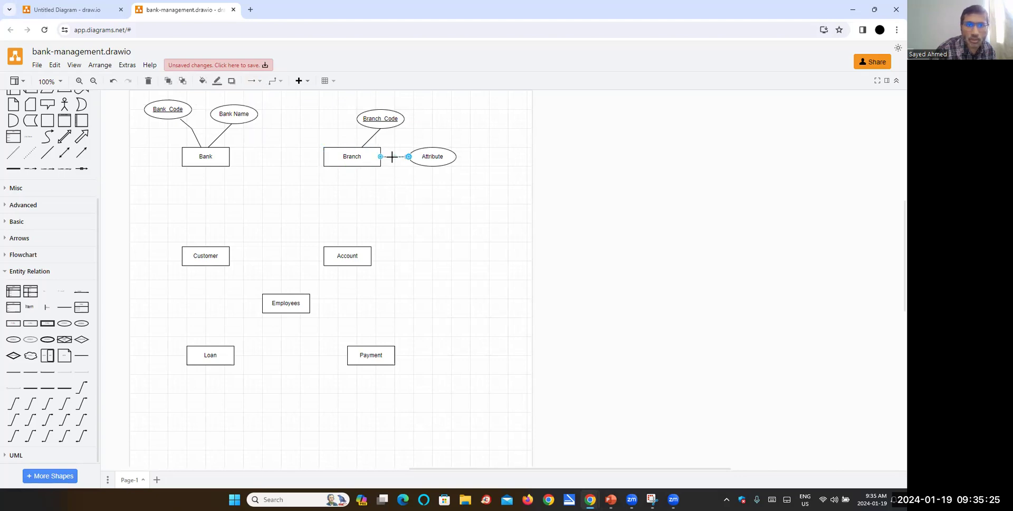
right_click(391, 157)
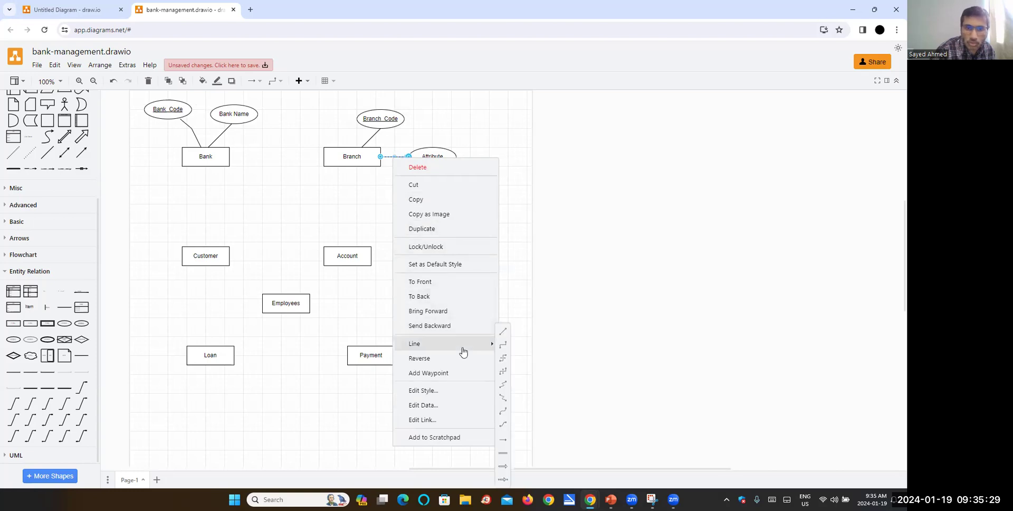
click(453, 391)
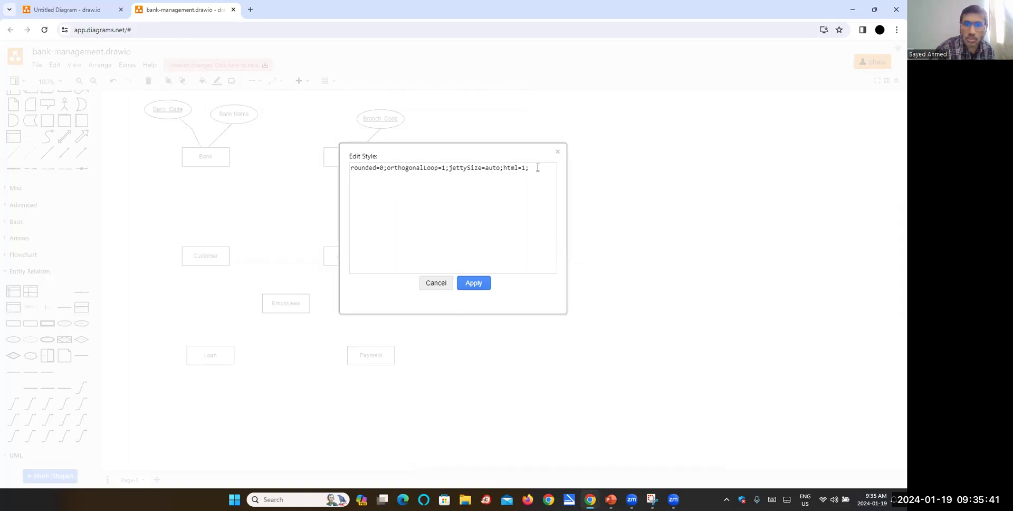
click(435, 283)
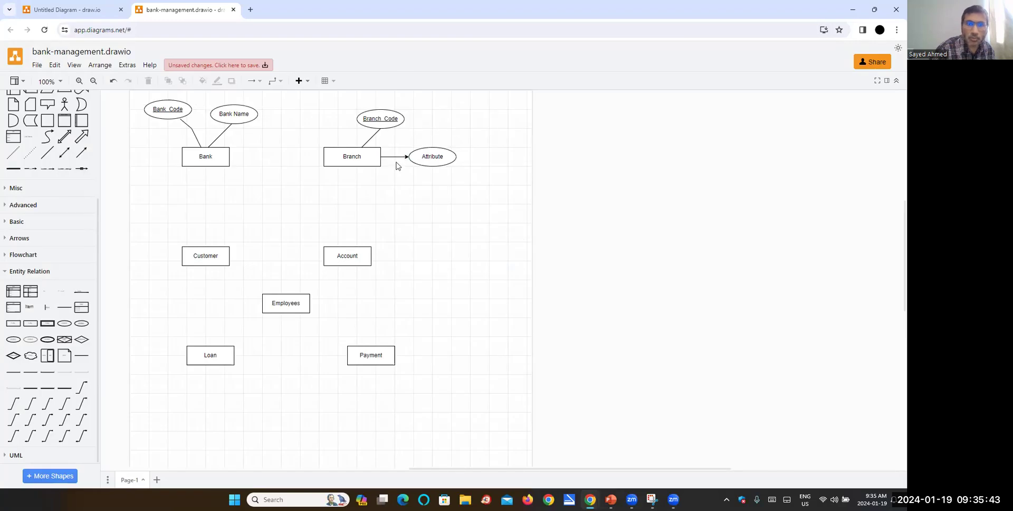
key(Delete)
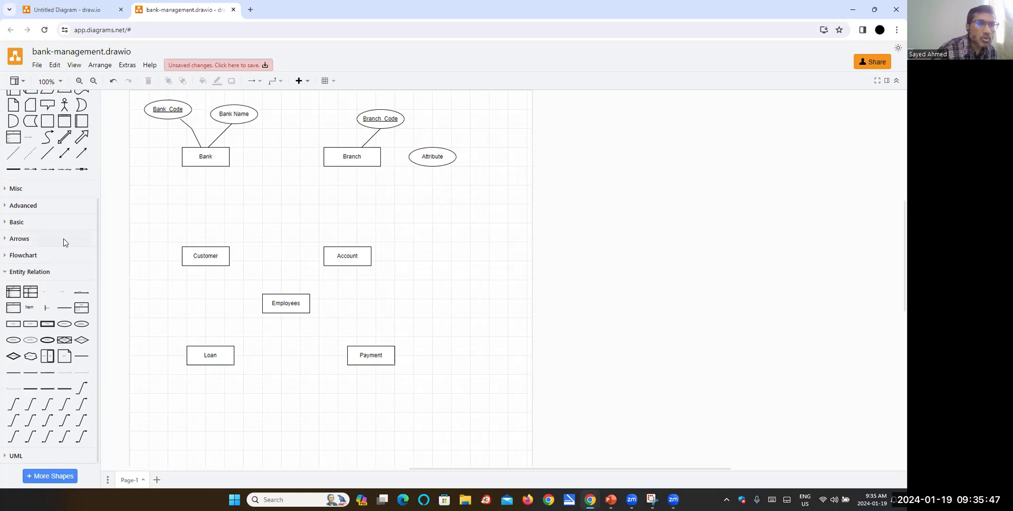
- Connect the right side of the Branch entity to its unlabelled attribute ellipse with a plain line
scroll(73, 243, up, 3)
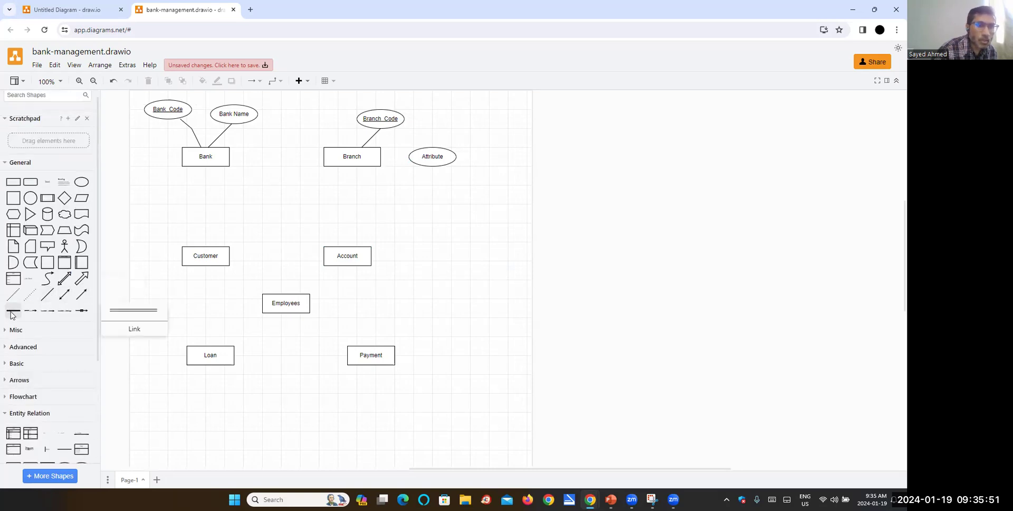
click(48, 300)
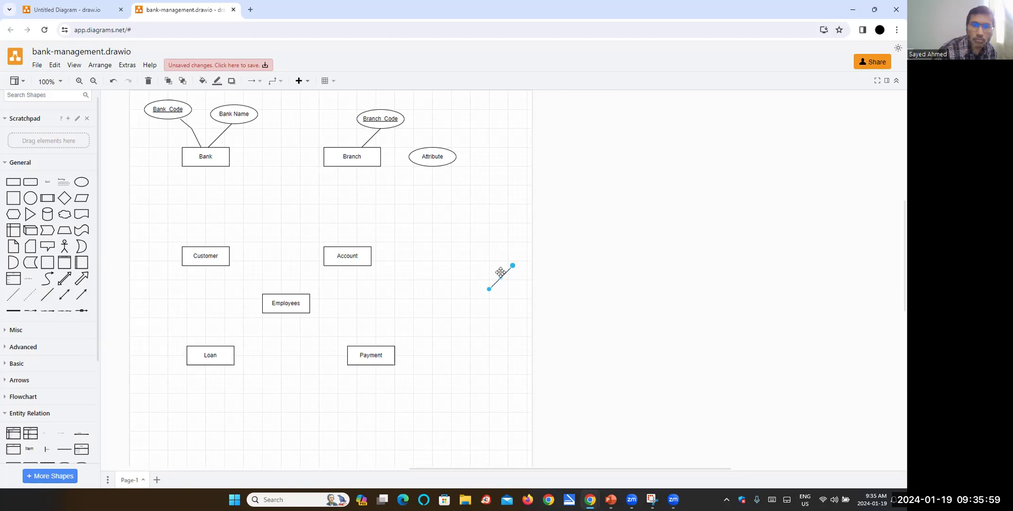
drag(501, 272, 407, 157)
click(422, 183)
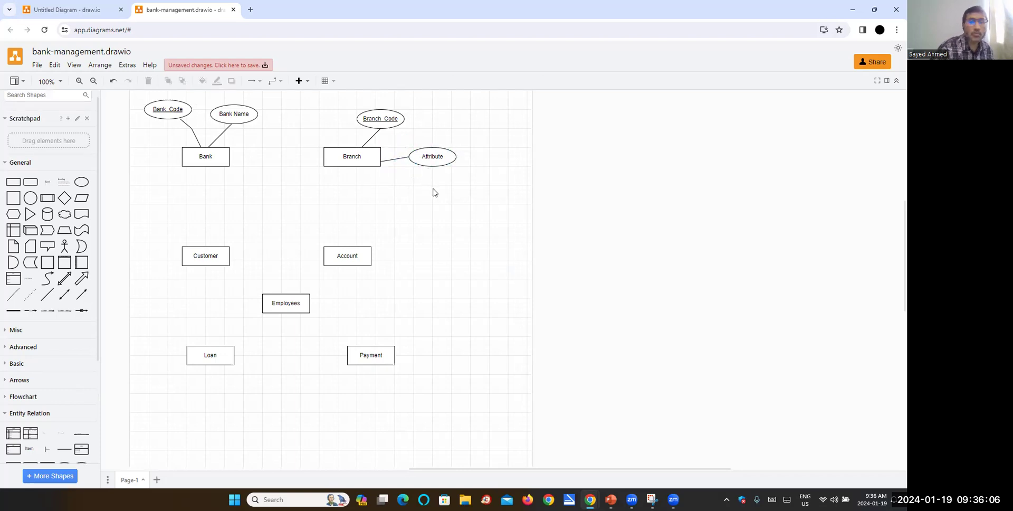
- Label the attribute ellipse to the right of the Branch entity as "Address"
click(429, 157)
double_click(430, 157)
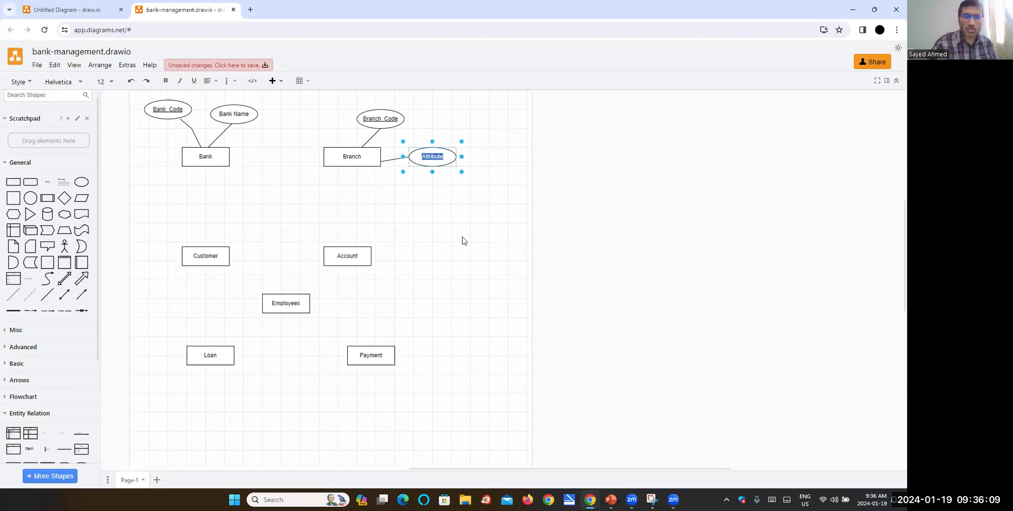
text(Address)
click(463, 240)
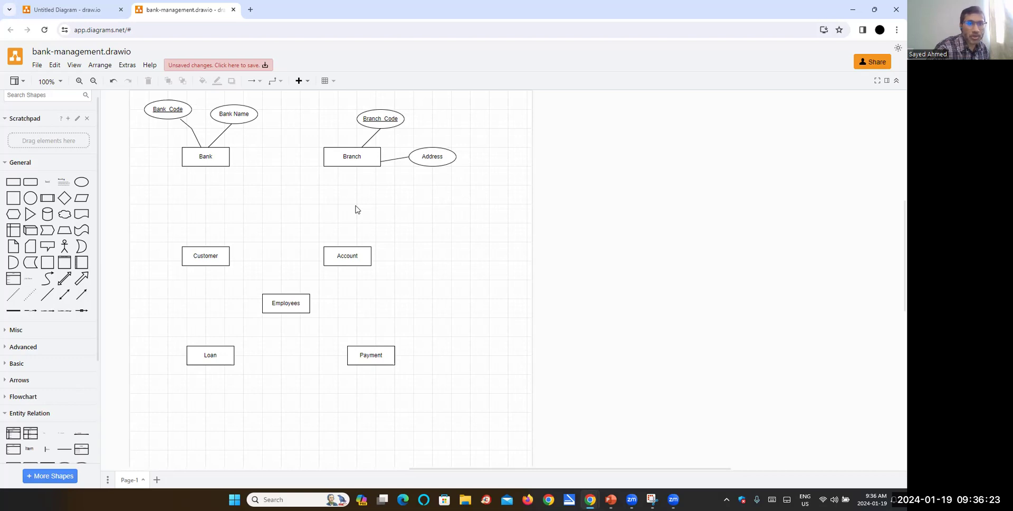
- Switch to the PowerPoint slide and add the bullet "Put all attributes" with the sub-bullet "We did"
click(875, 10)
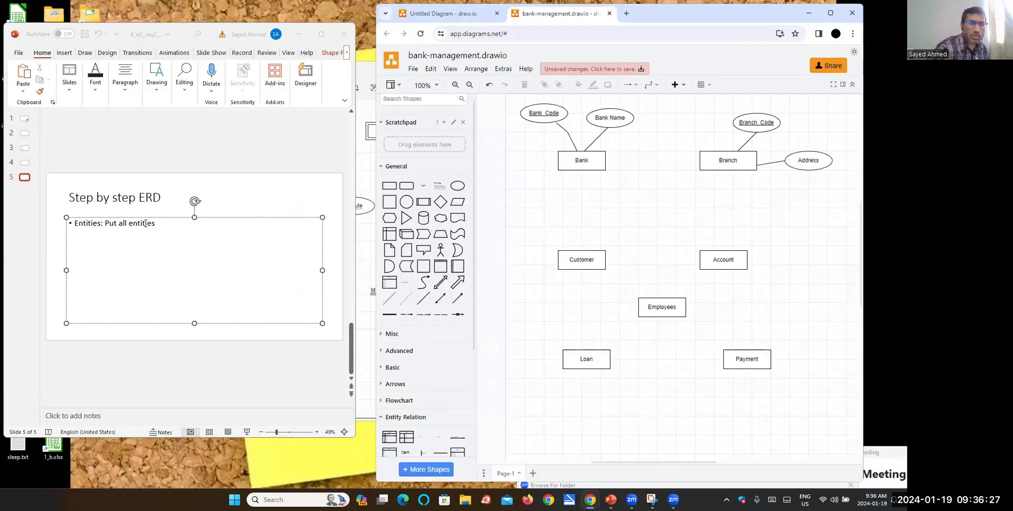
click(171, 222)
key(Return)
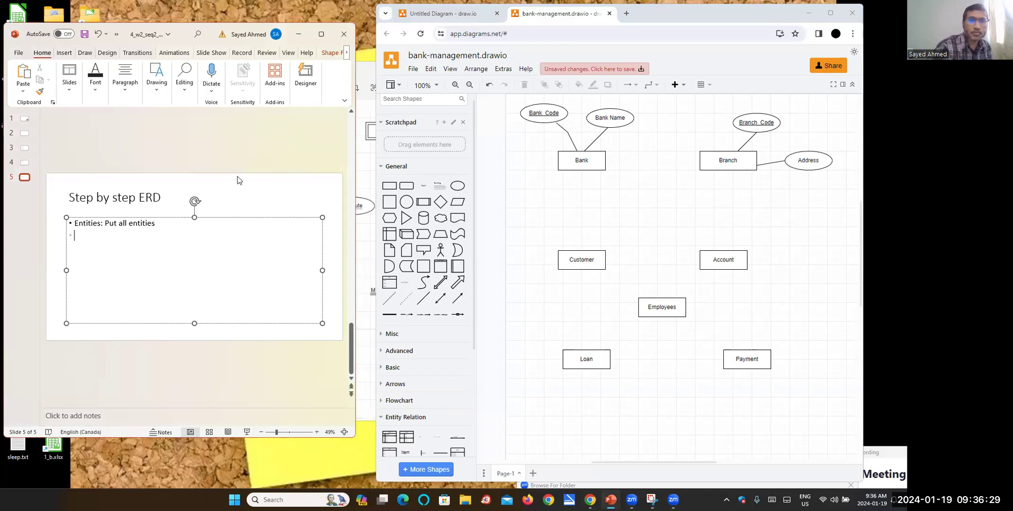
click(321, 34)
text(Put all attributes)
key(Return)
key(Tab)
text(We did)
key(Return)
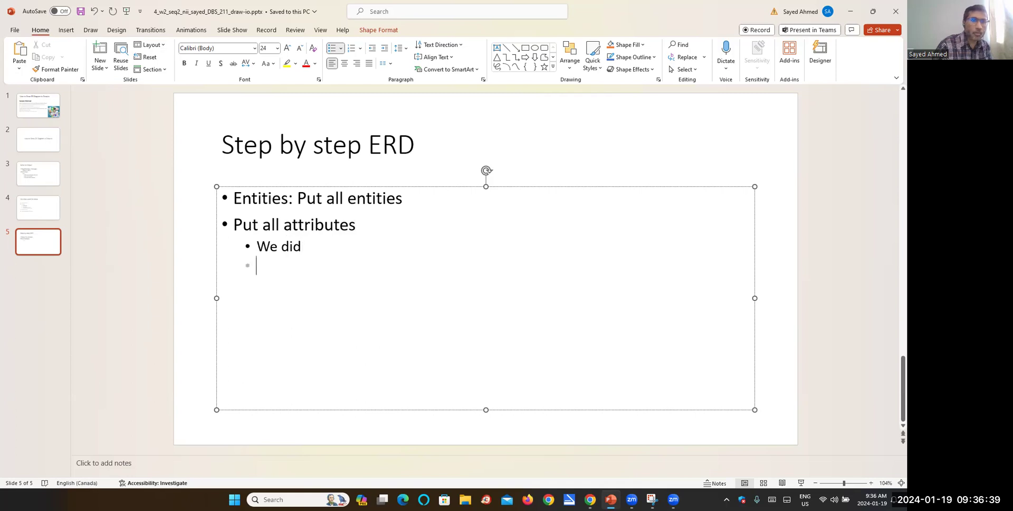
- Write the second sub-bullet "Key attributes: we did a few" below "We did"
text(Key attr)
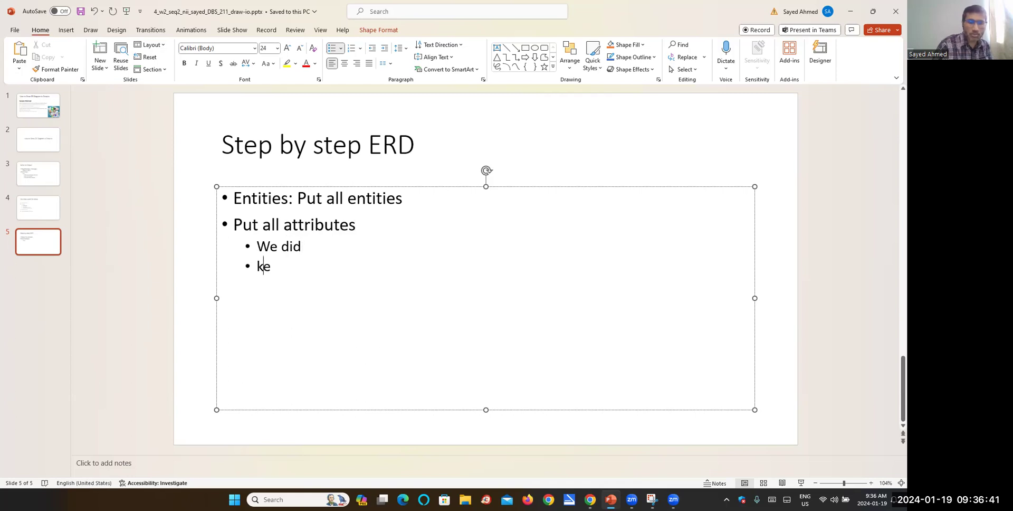
text(ib)
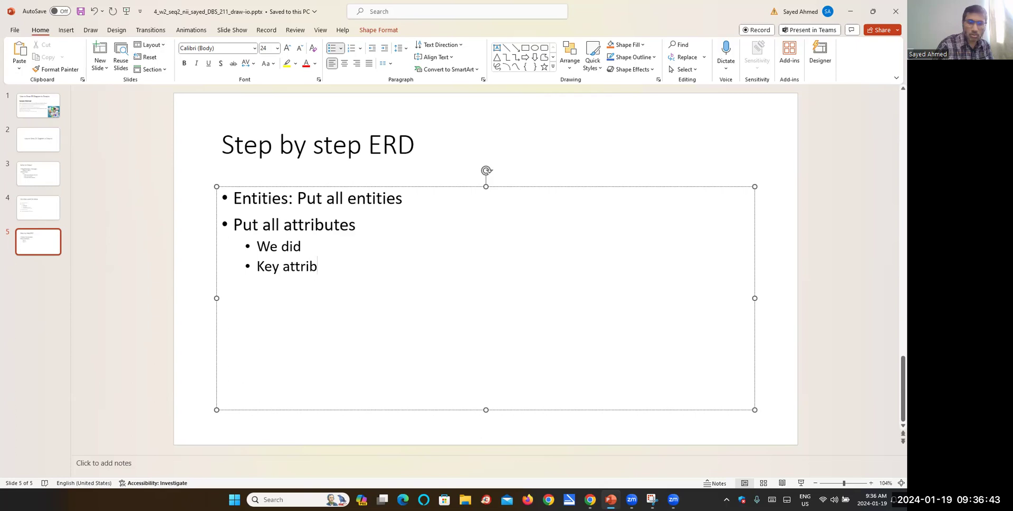
text(utes: we )
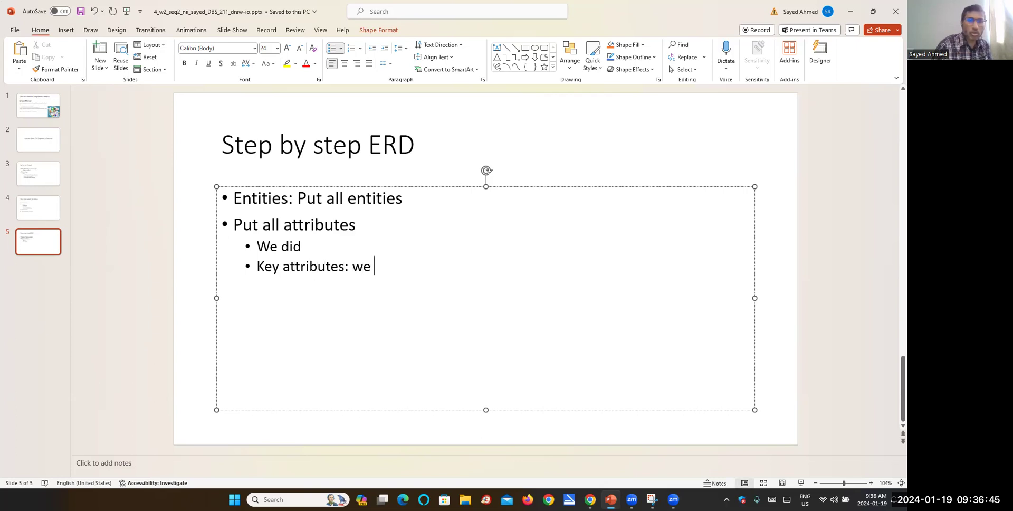
text(did a few)
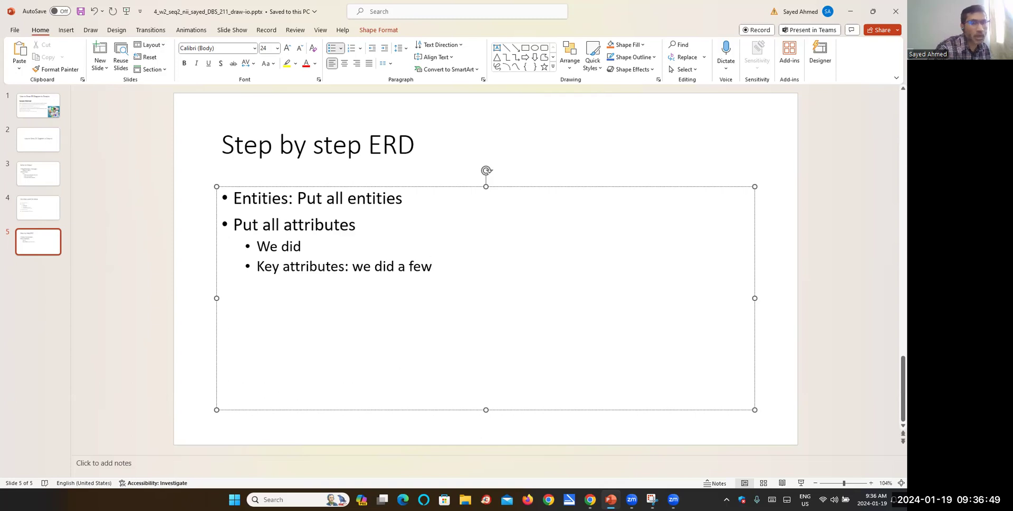
- Add the top-level bullet "Relationships" below the attribute notes on the slide
key(Return)
key(shift+Tab)
text(Relationships)
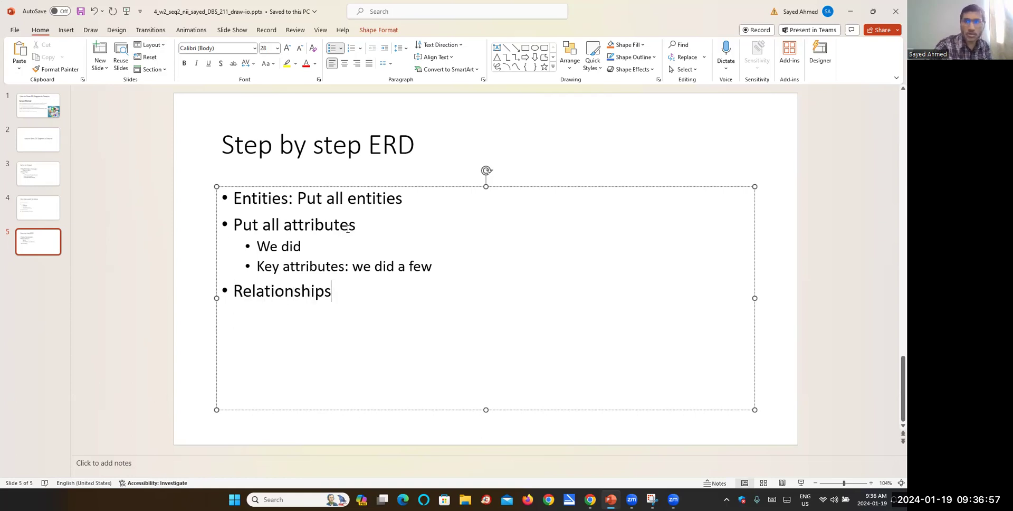
- Switch to the draw.io diagram and connect Bank to Branch with a one-to-many relationship line, mandatory on both ends
click(871, 11)
click(507, 94)
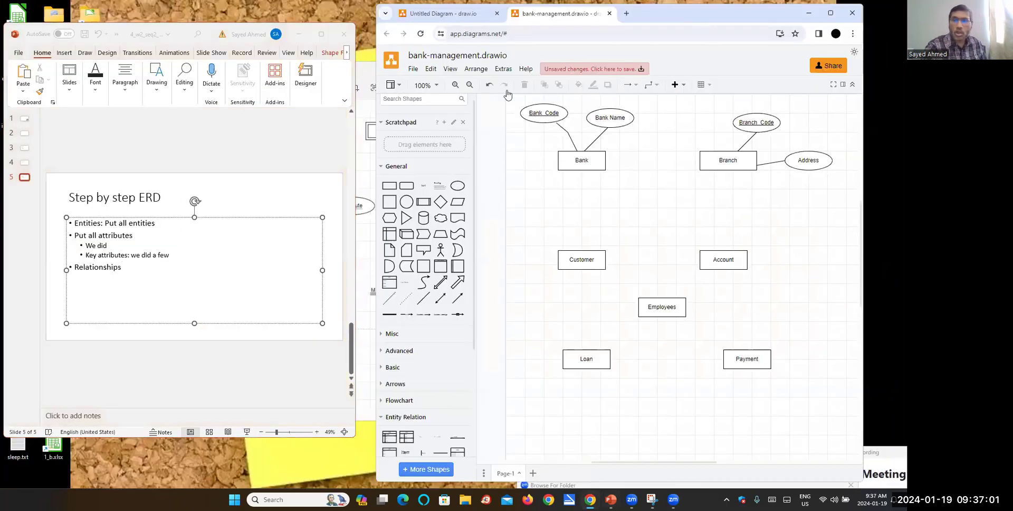
click(830, 13)
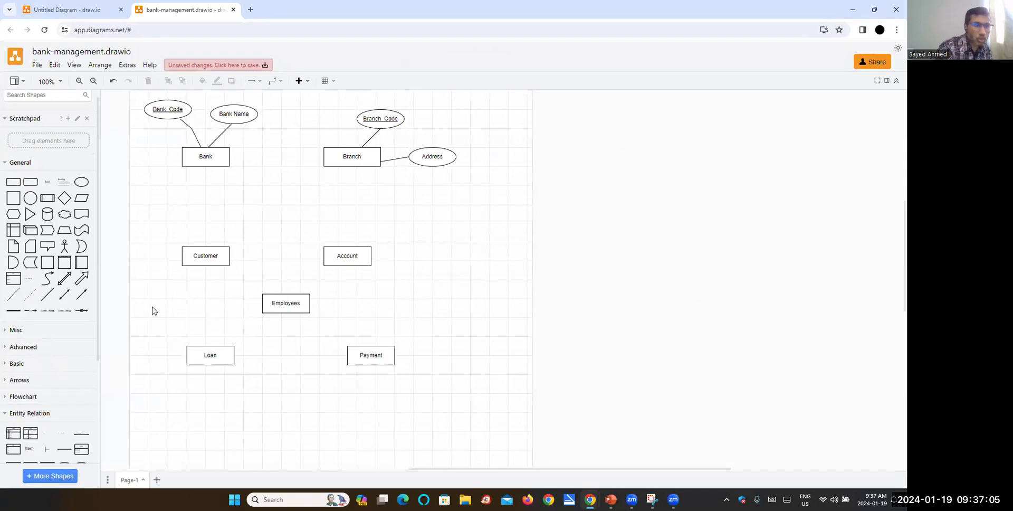
scroll(40, 345, down, 3)
mouse_move(15, 422)
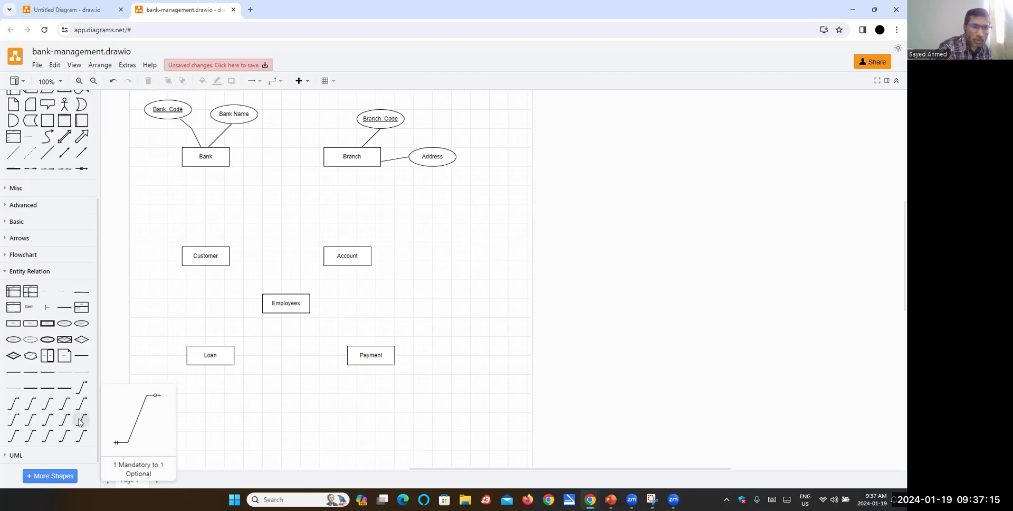
click(18, 439)
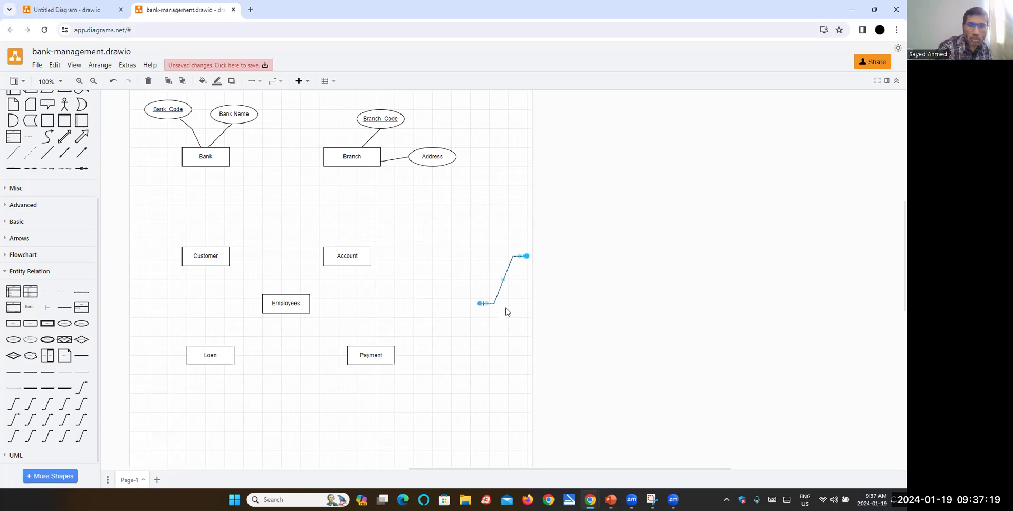
drag(504, 274, 322, 160)
click(312, 196)
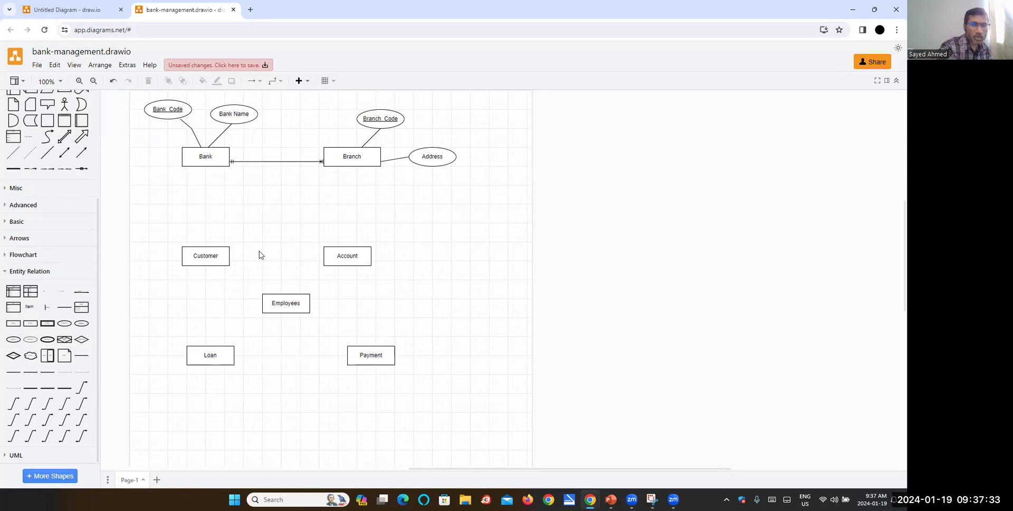
- Connect Customer to Account with a Many Mandatory to Many Mandatory relationship line
click(338, 261)
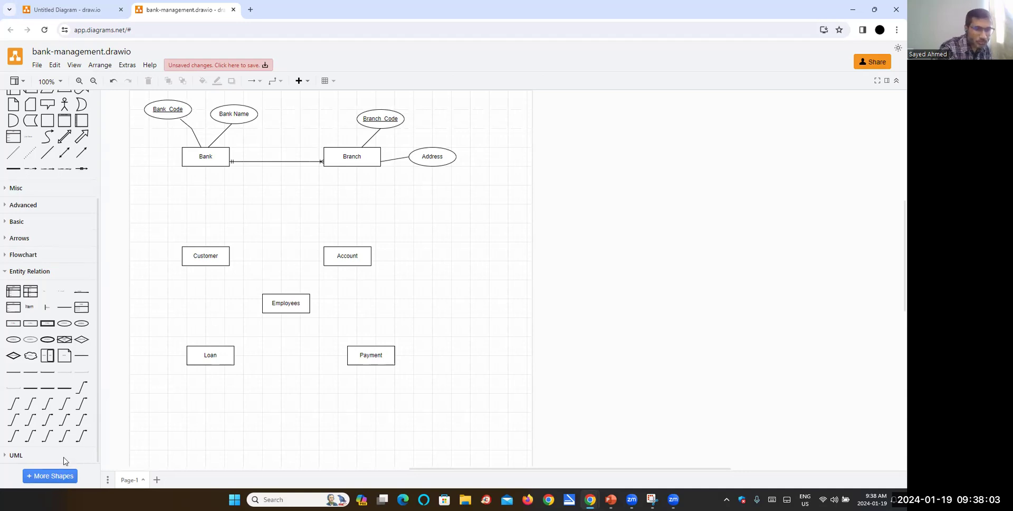
mouse_move(65, 433)
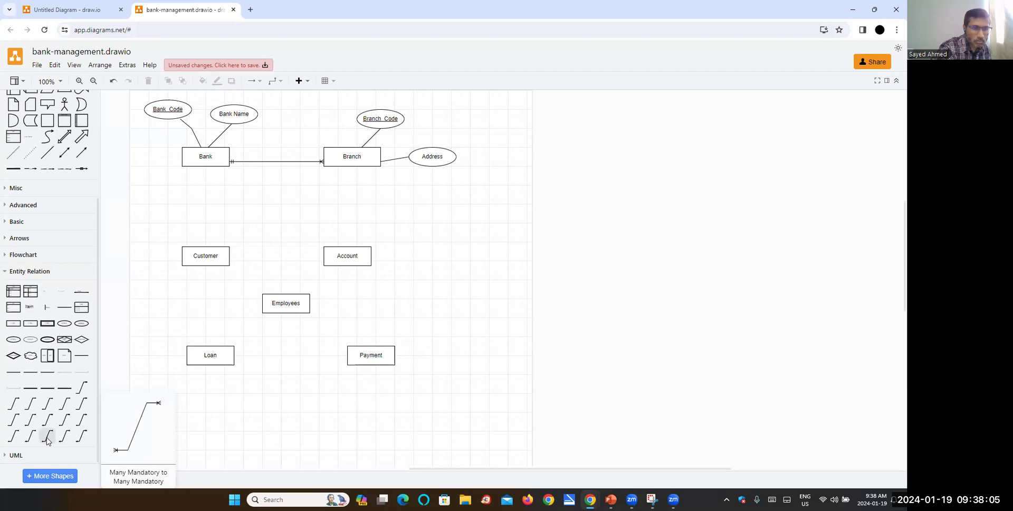
click(47, 441)
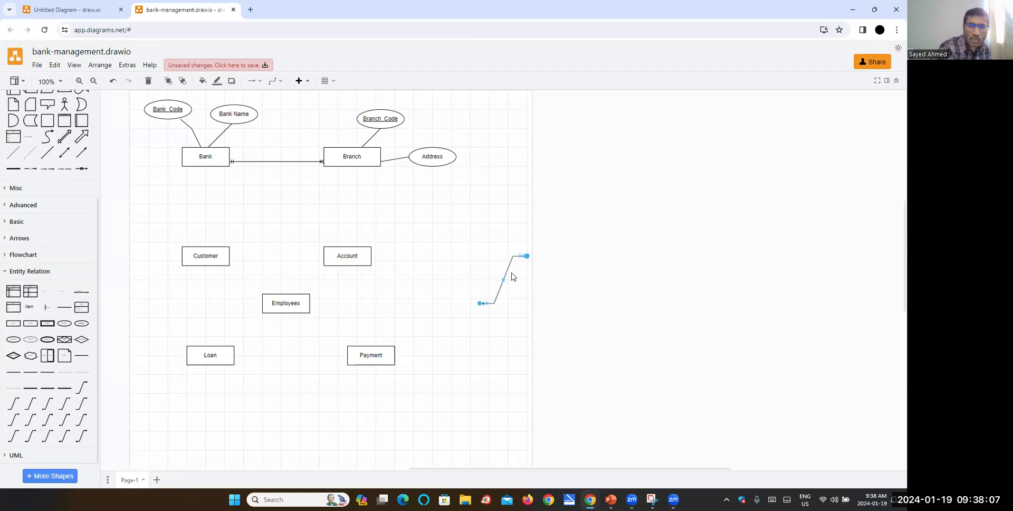
drag(509, 272, 323, 257)
click(439, 304)
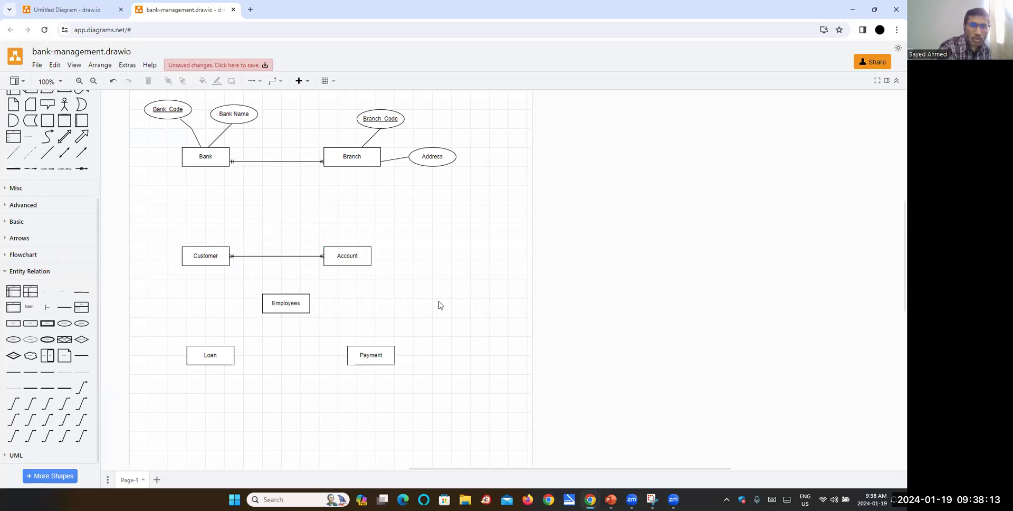
- Move the Customer and Account entities together with their relationship line up, closer to the Bank and Branch row
drag(173, 238, 404, 285)
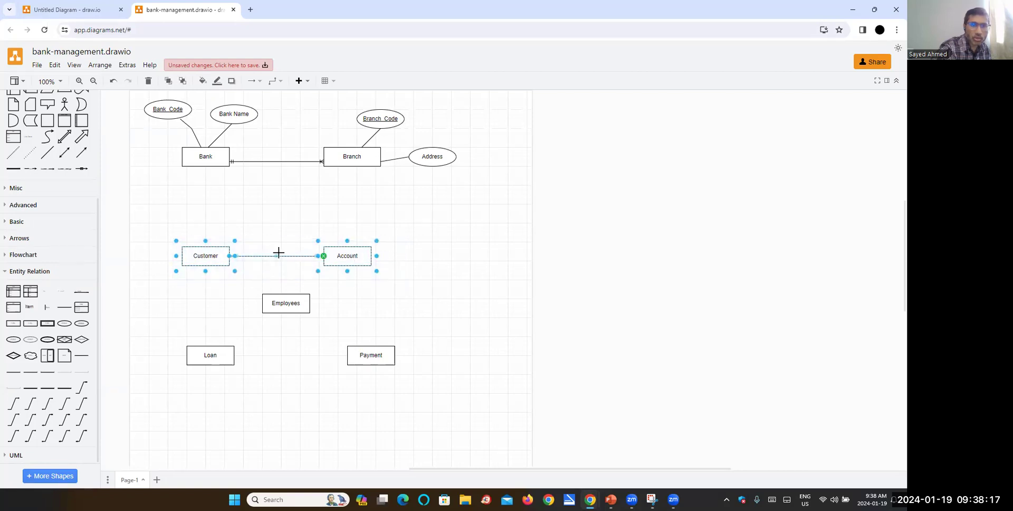
drag(289, 253, 287, 220)
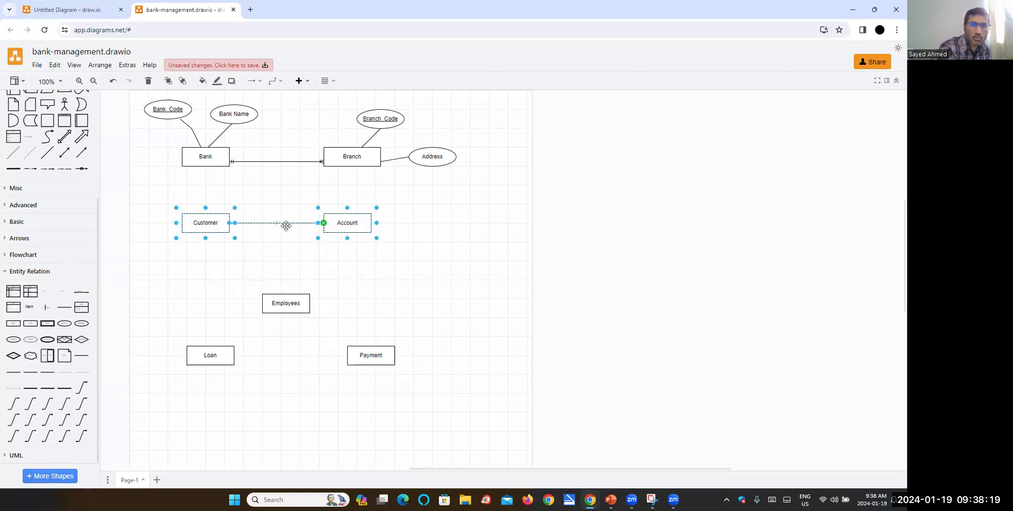
click(342, 272)
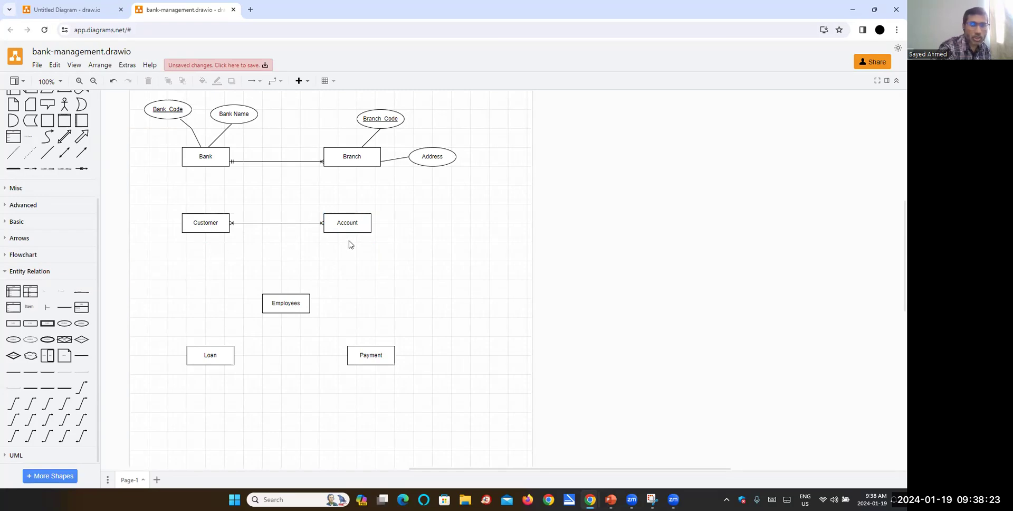
click(185, 224)
click(409, 267)
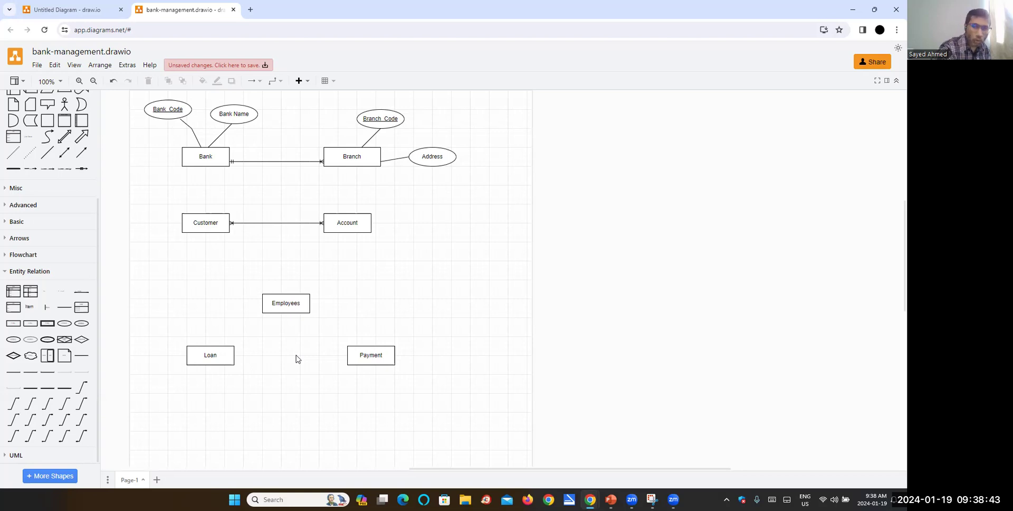
click(378, 355)
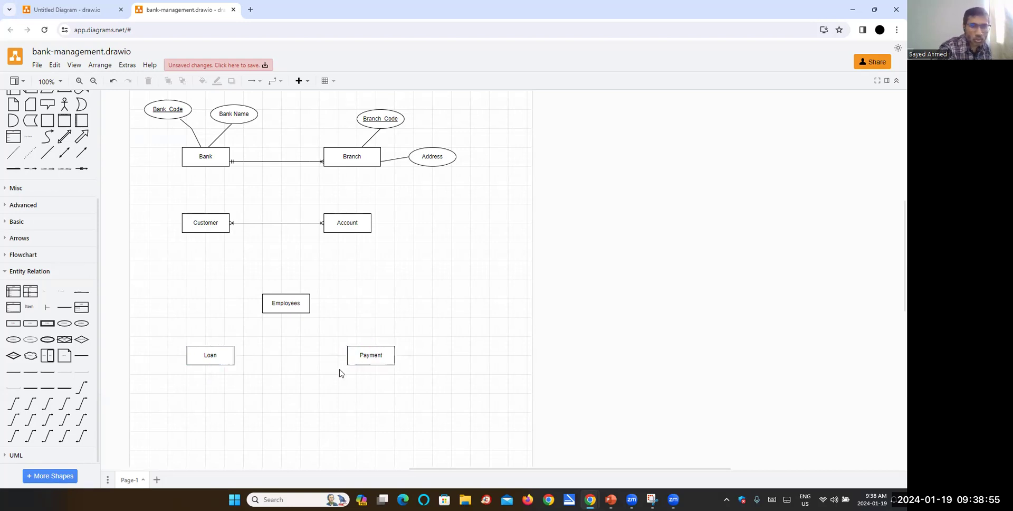
- Connect Loan to Payment with a one-to-many relationship line, mandatory on both ends, with the many end at Payment
mouse_move(35, 438)
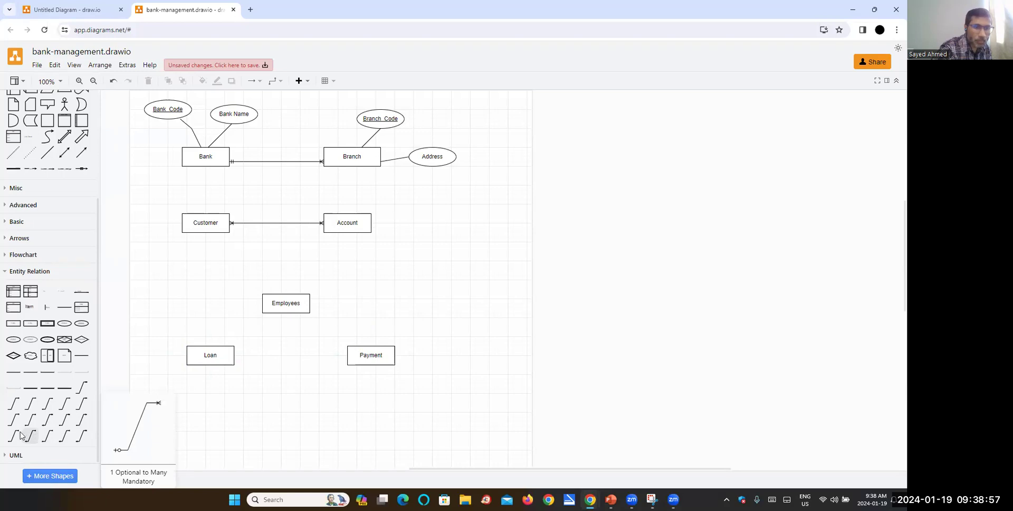
click(17, 434)
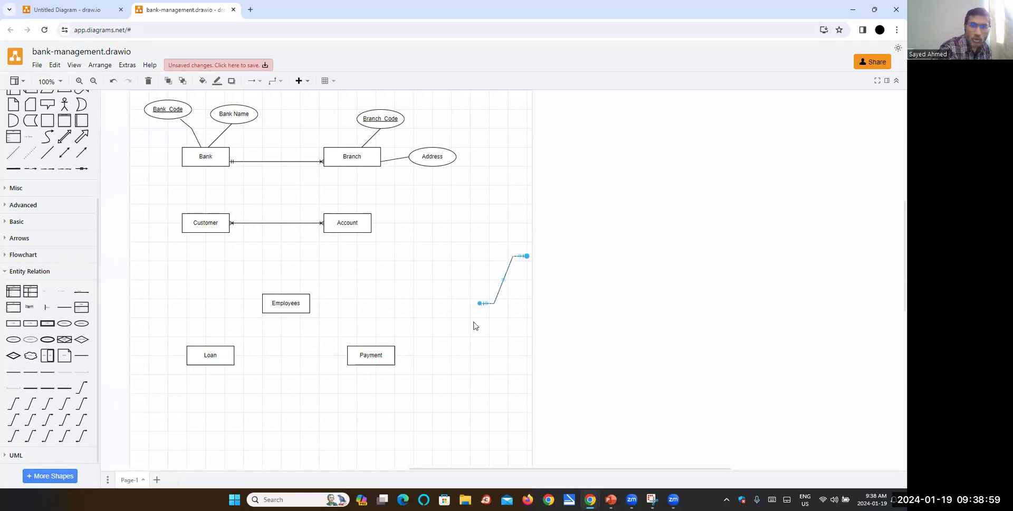
drag(507, 267, 346, 355)
click(392, 326)
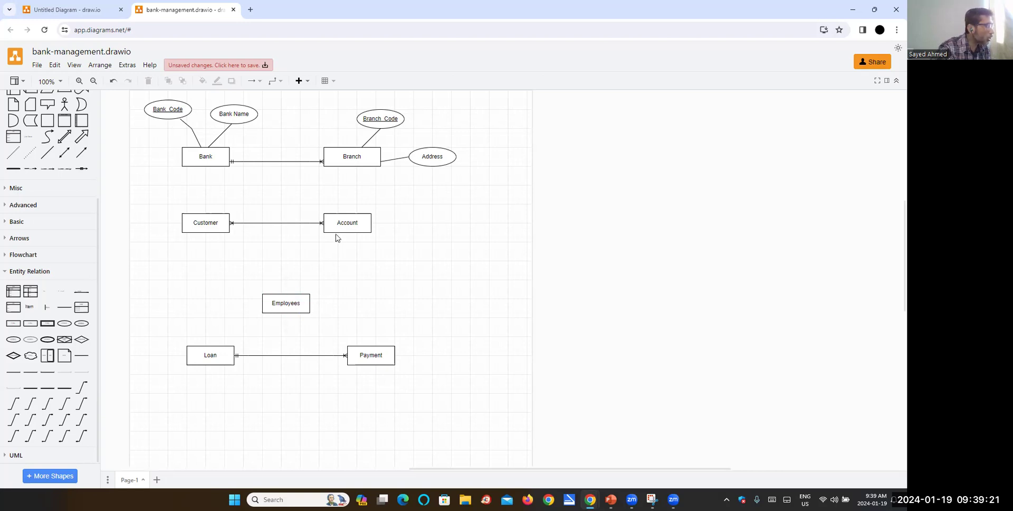
- Move the Employees entity up, roughly centred below the Customer–Account relationship line
click(285, 304)
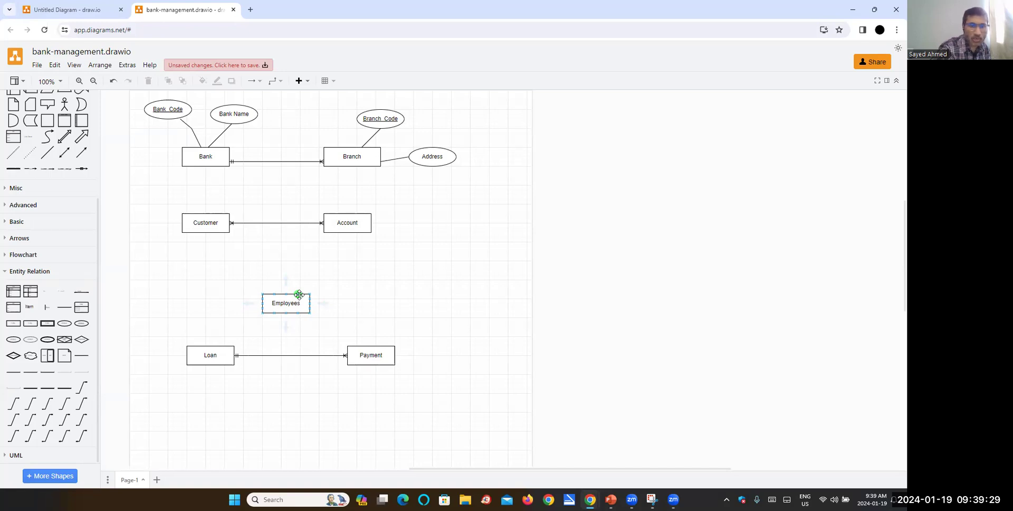
click(228, 270)
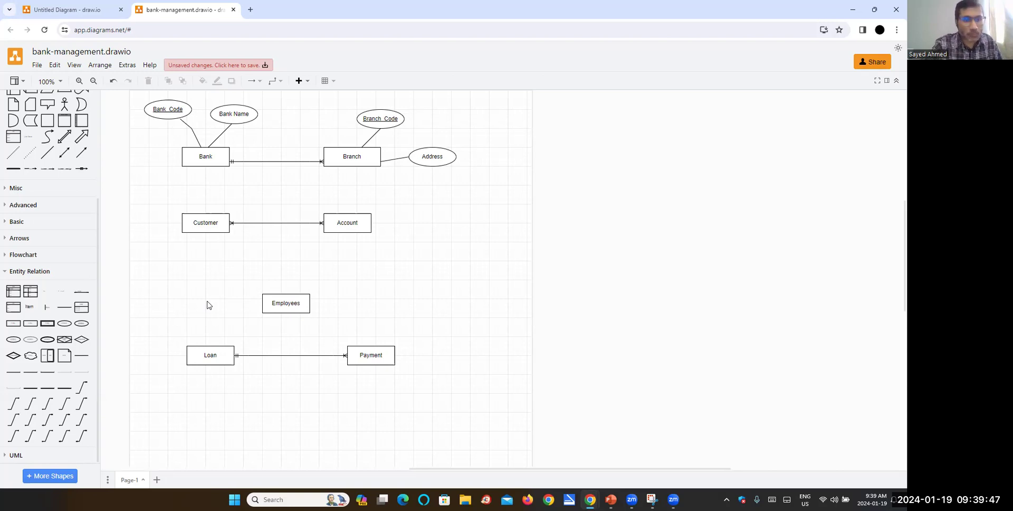
click(276, 301)
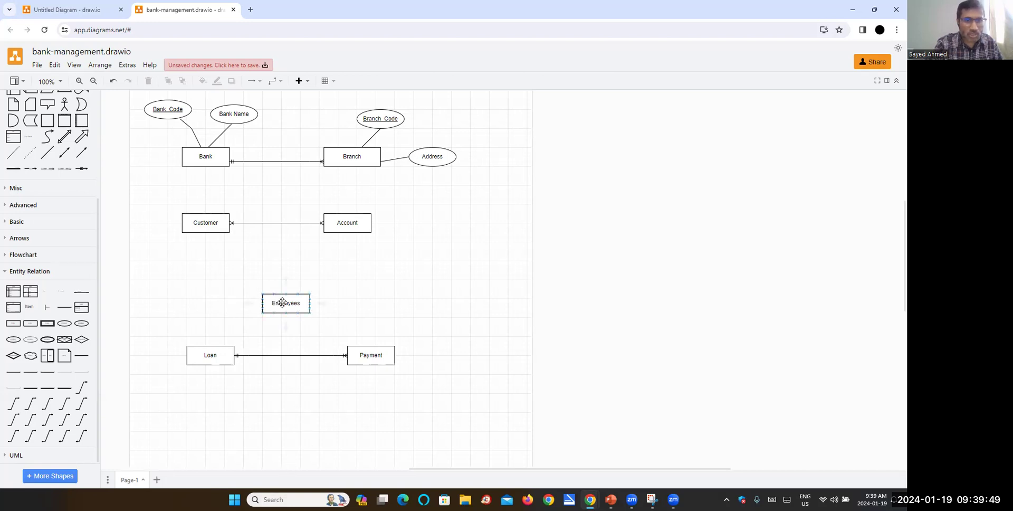
drag(276, 301, 267, 278)
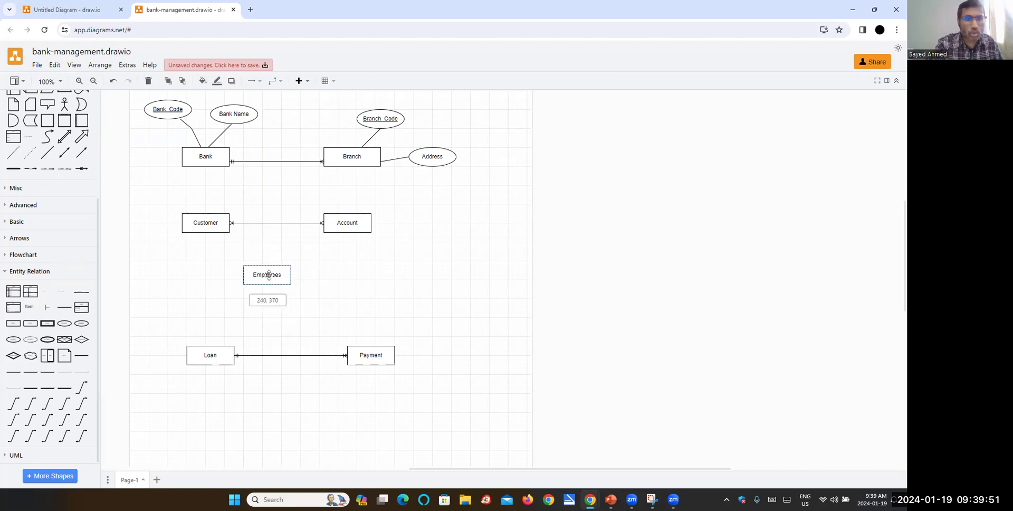
click(394, 282)
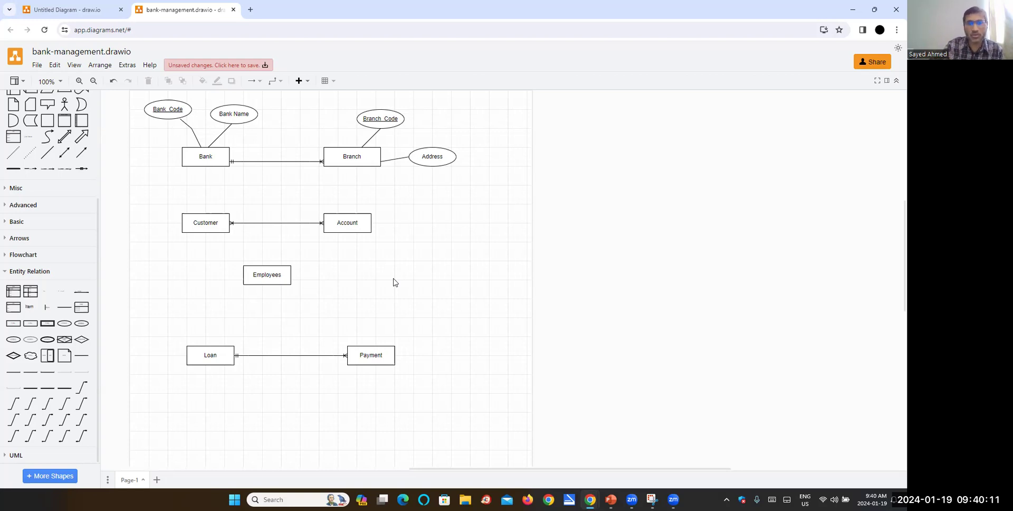
drag(268, 272, 297, 276)
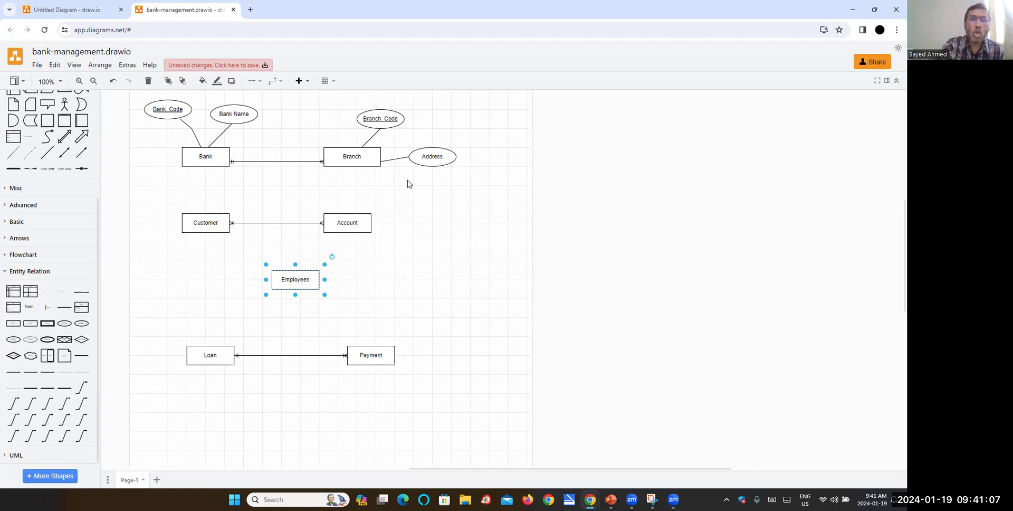
click(474, 409)
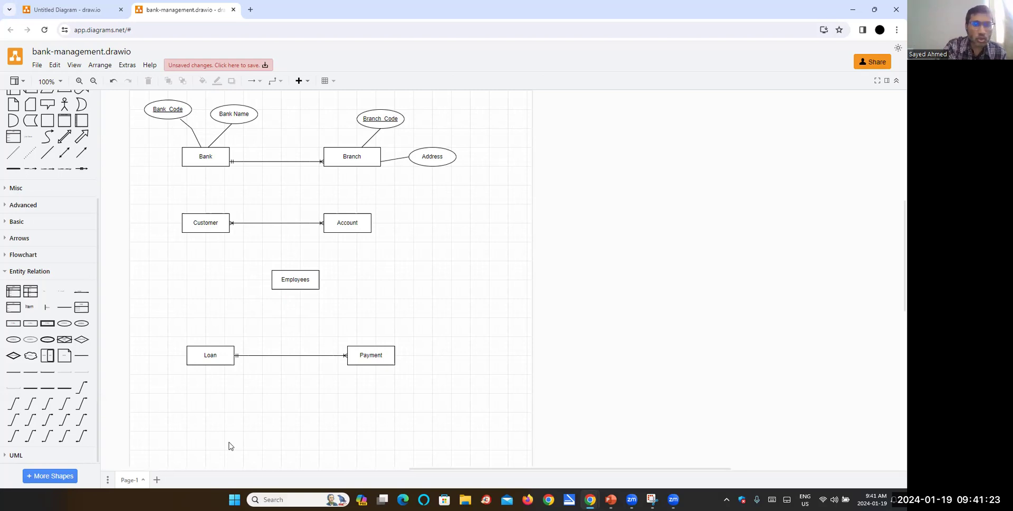
click(292, 355)
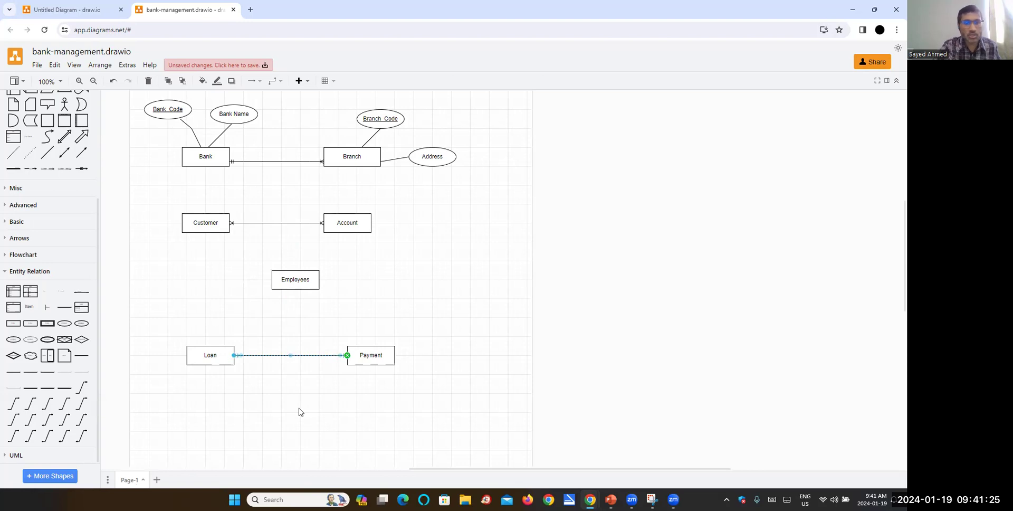
key(ctrl+d)
key(Up)
key(Up)
key(Up)
key(Up)
key(Up)
key(Up)
key(Up)
key(Up)
key(Up)
key(Up)
key(Up)
key(Up)
key(Up)
key(Up)
key(Up)
key(Up)
key(Up)
key(Up)
key(Up)
key(Up)
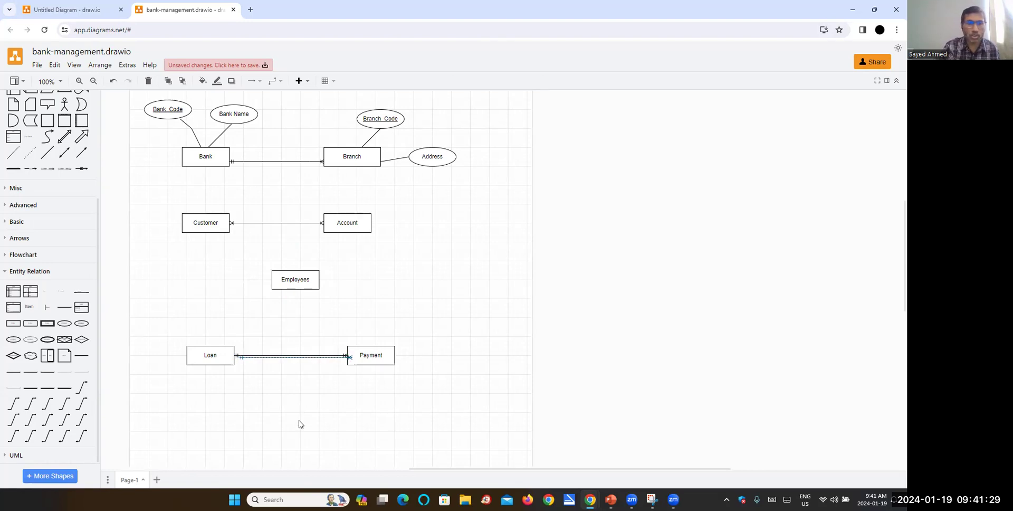
key(Up)
key(Up)
key(Up)
key(Up)
key(Up)
key(Up)
key(Up)
key(Up)
key(Up)
key(Up)
key(Up)
key(Up)
key(Up)
key(Up)
key(Up)
key(Up)
key(Up)
key(Up)
key(Up)
key(Up)
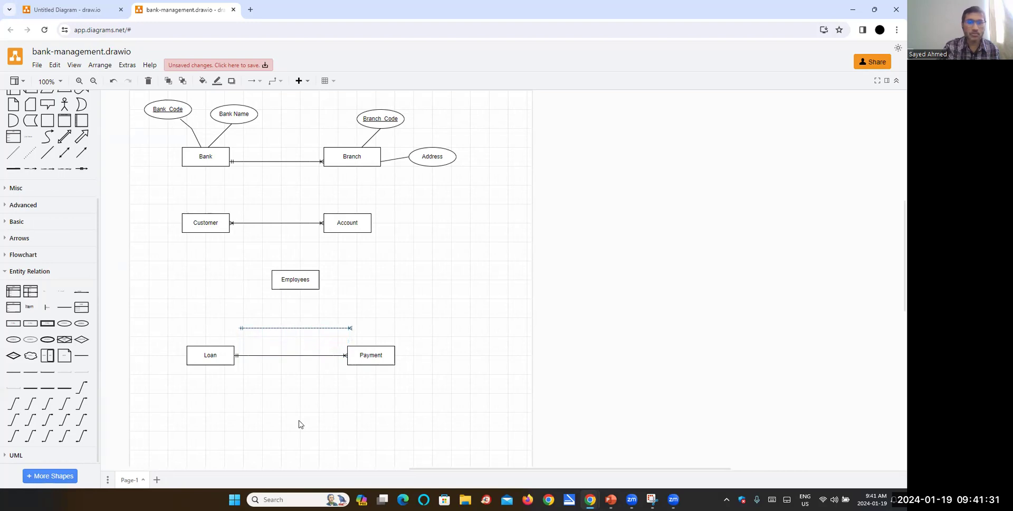
drag(316, 328, 340, 237)
click(416, 282)
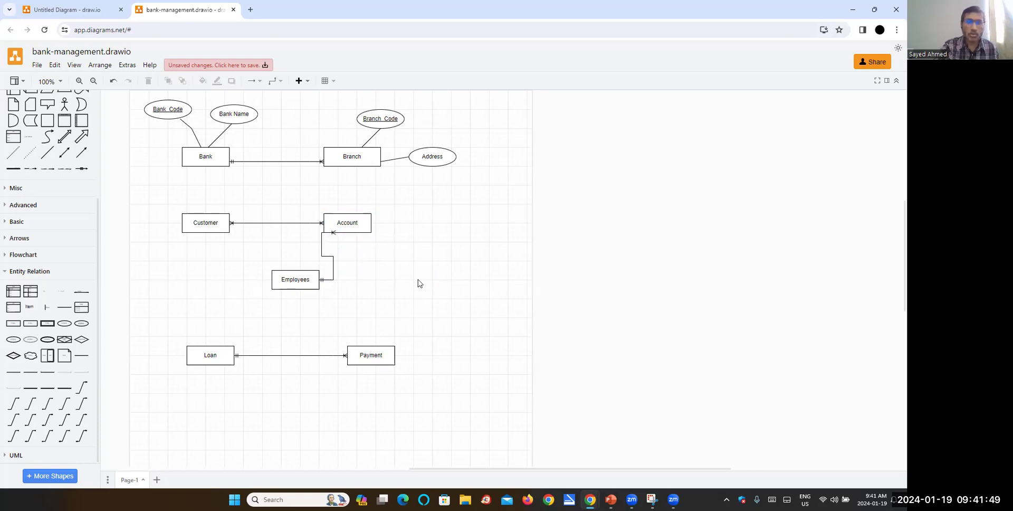
click(321, 278)
drag(321, 278, 294, 269)
click(371, 304)
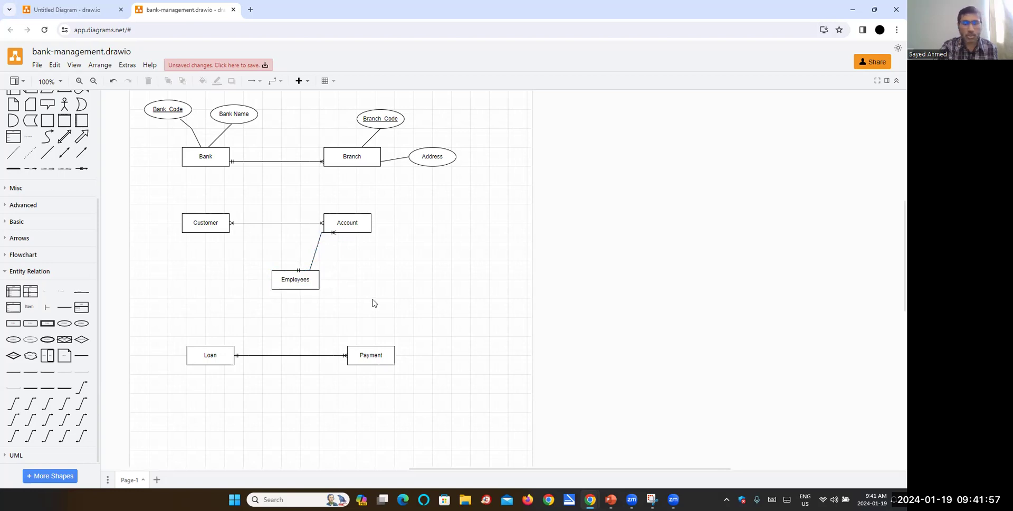
click(321, 239)
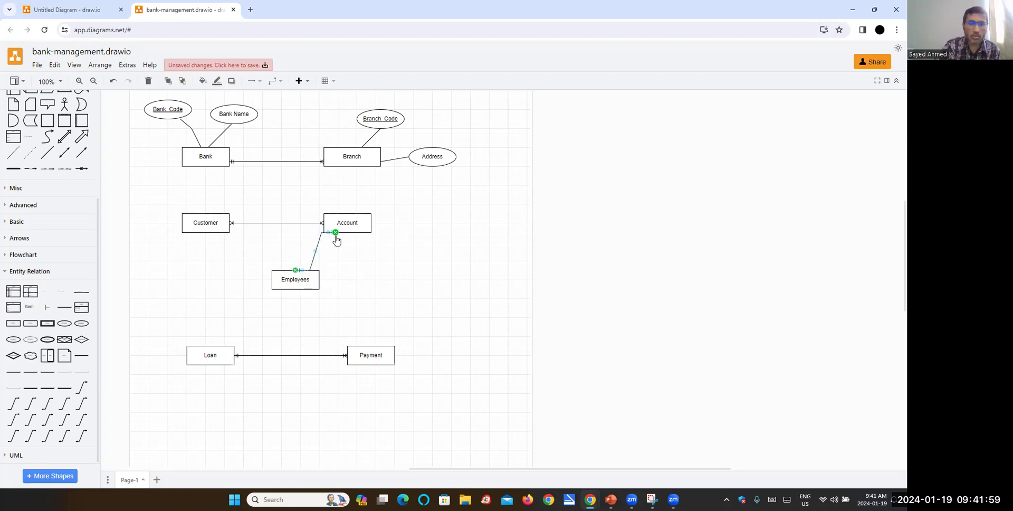
drag(336, 233, 319, 232)
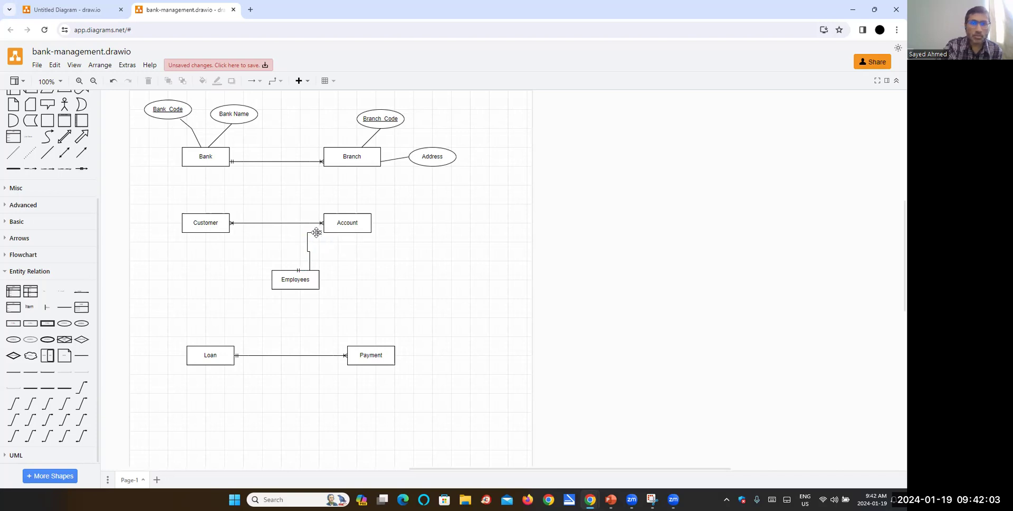
click(319, 233)
drag(322, 233, 325, 233)
click(384, 294)
click(314, 257)
key(Delete)
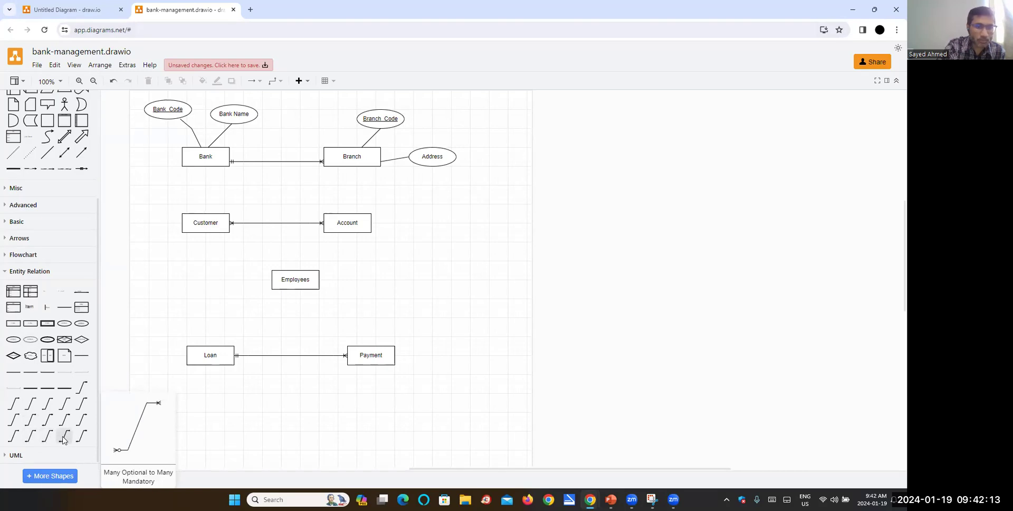
- Connect Employees to Account with a one-to-many relationship line, mandatory on both ends and many at Account, repositioning Employees to fit the line
click(8, 438)
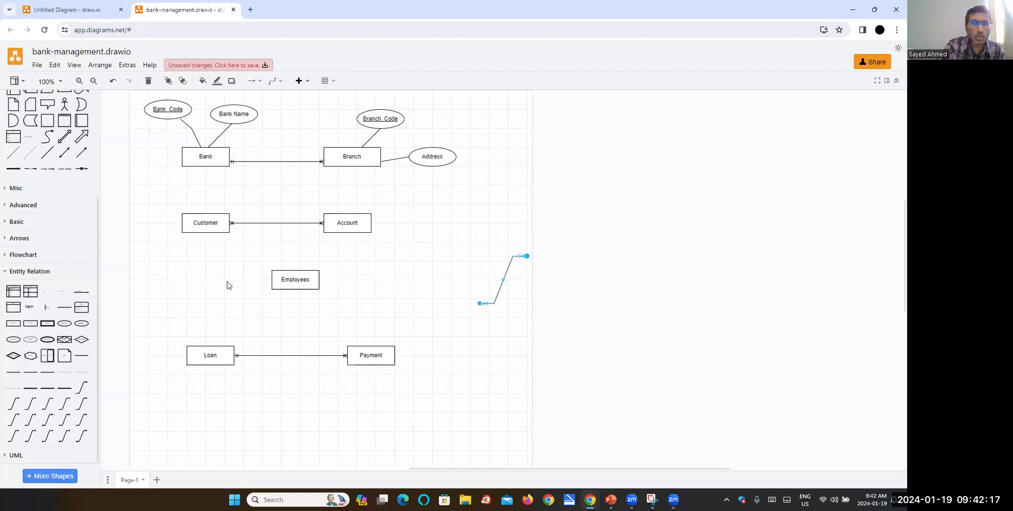
drag(295, 281, 258, 287)
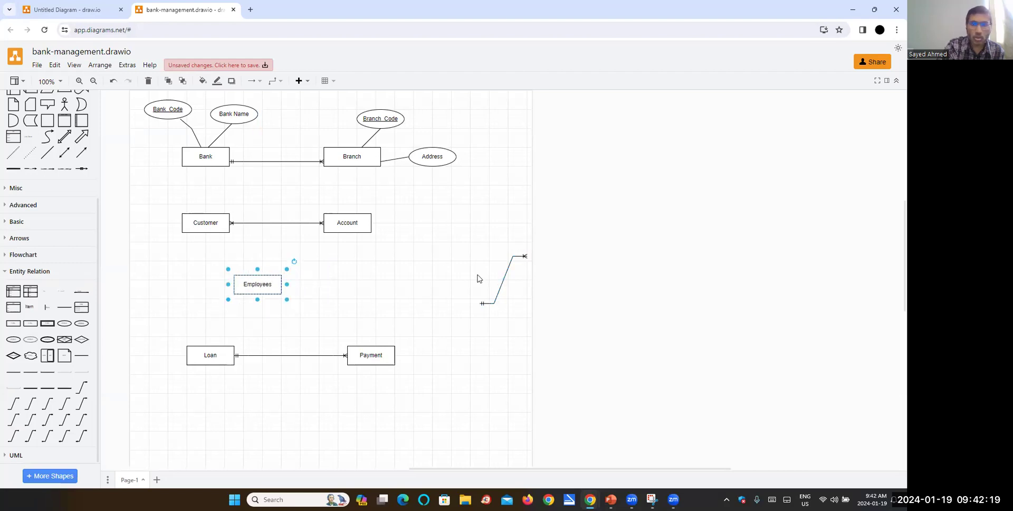
drag(501, 276, 301, 258)
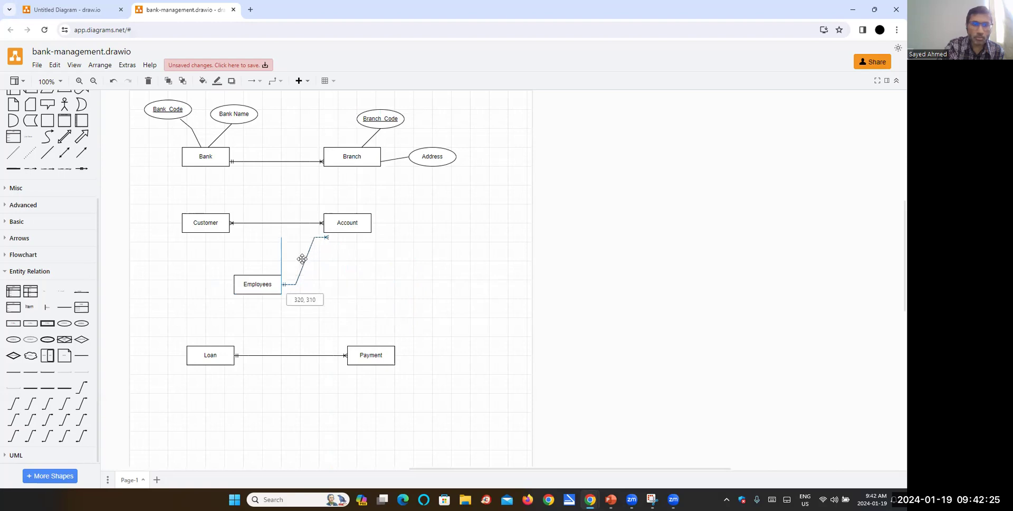
drag(302, 259, 297, 250)
click(267, 285)
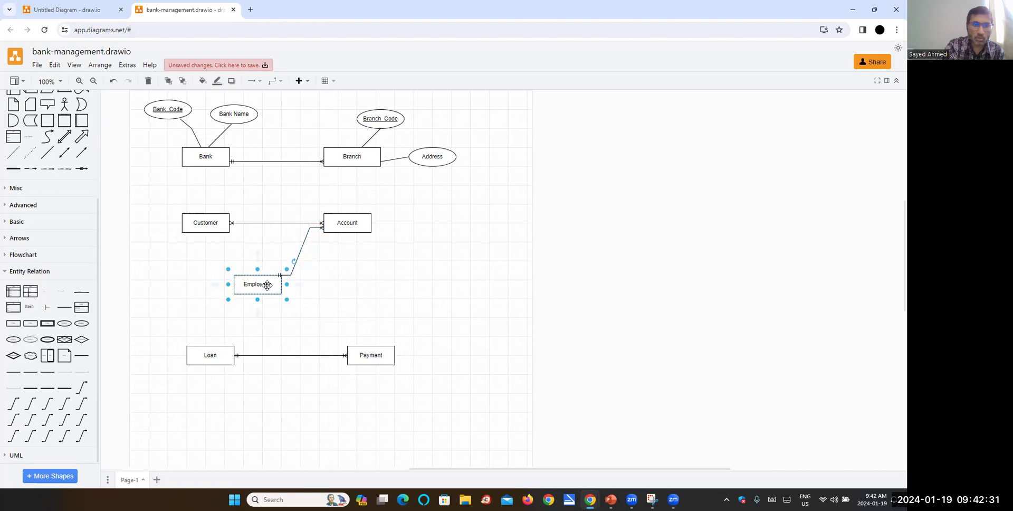
drag(267, 285, 262, 274)
click(394, 321)
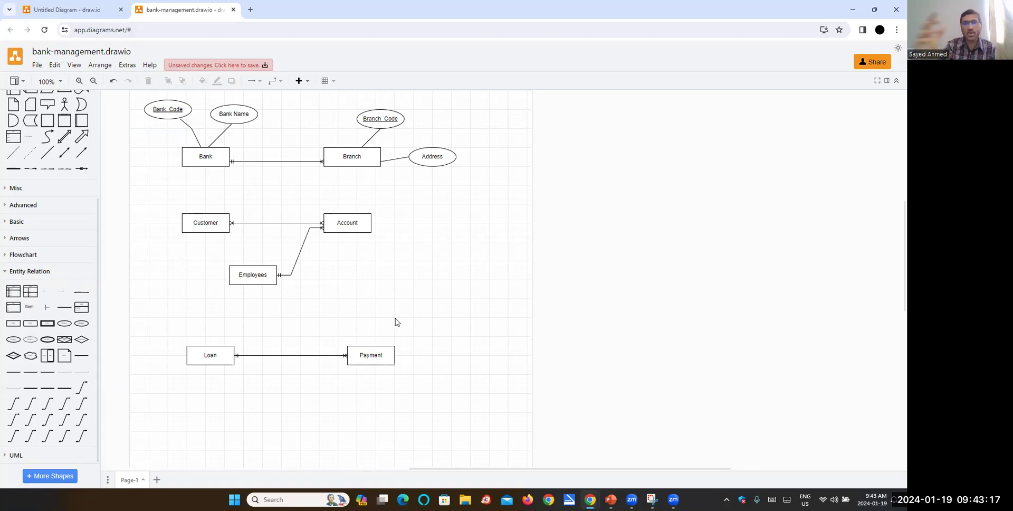
- Add three attribute ovals around the Address attribute: one above it and two stacked to its right
click(67, 326)
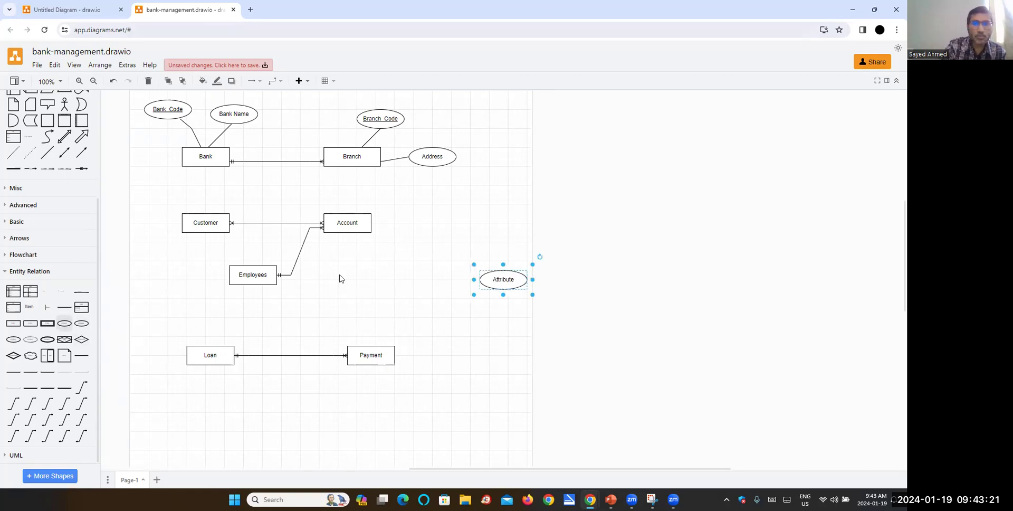
drag(496, 279, 454, 114)
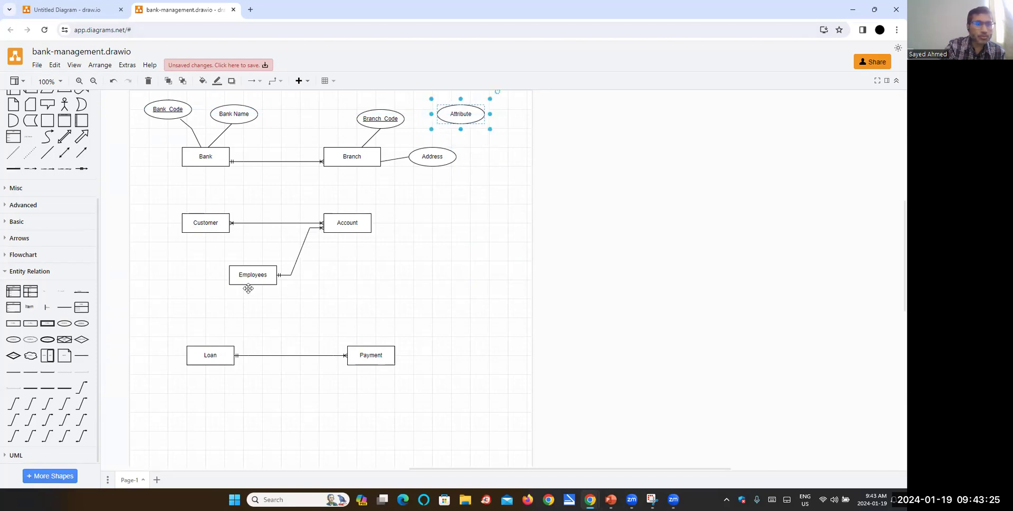
click(67, 326)
drag(505, 275, 494, 133)
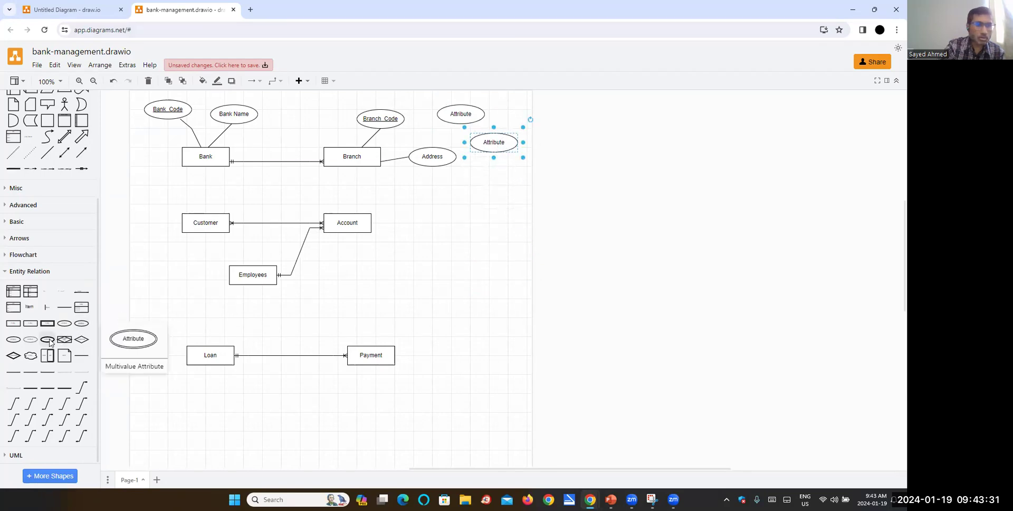
click(65, 324)
drag(507, 284, 498, 180)
click(489, 211)
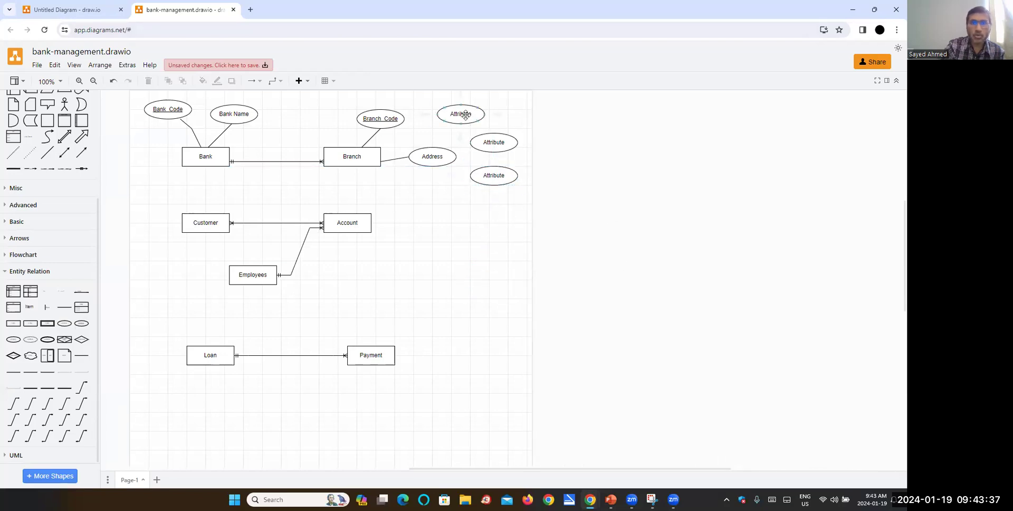
- Label the three new attribute ovals near Address, from top to bottom, Street, Apt/House No and City
double_click(466, 119)
text(Street)
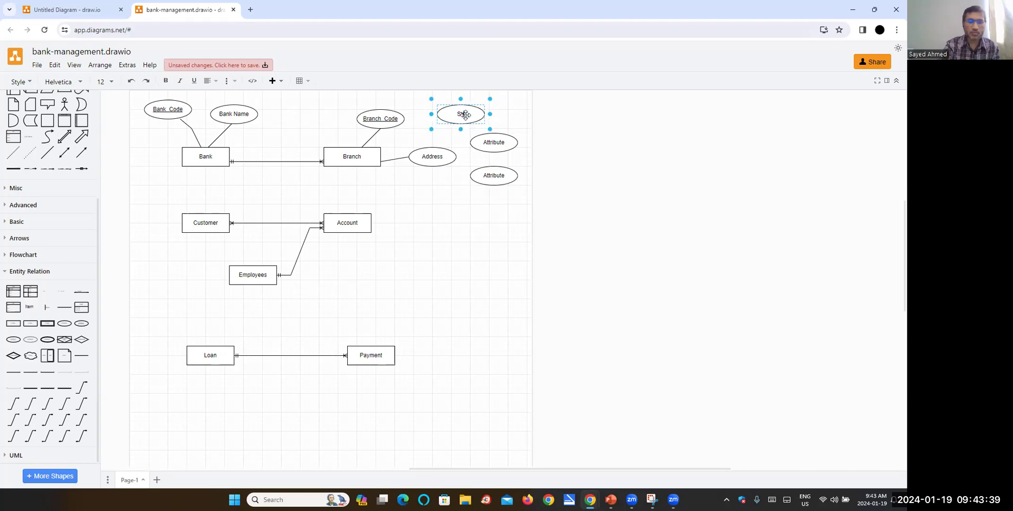
click(468, 262)
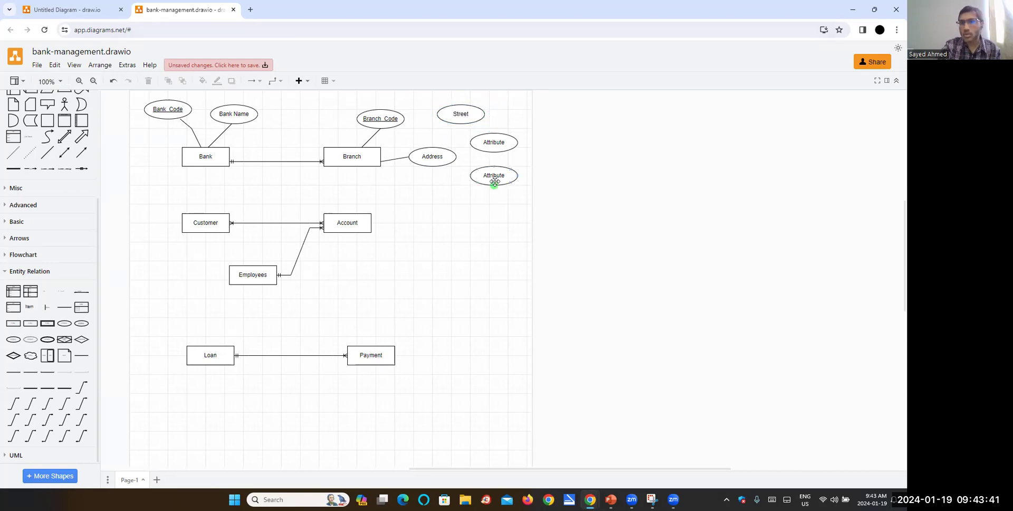
double_click(494, 141)
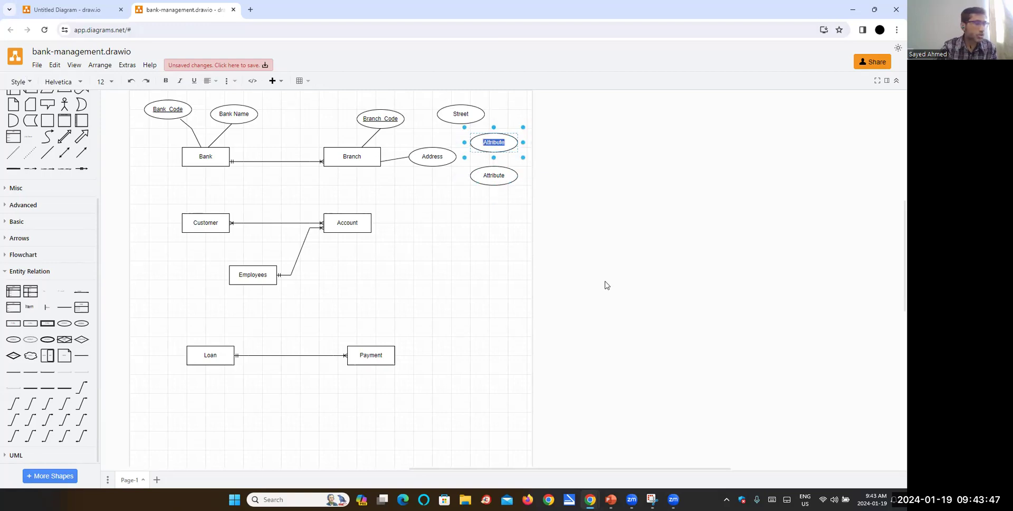
text(Ap)
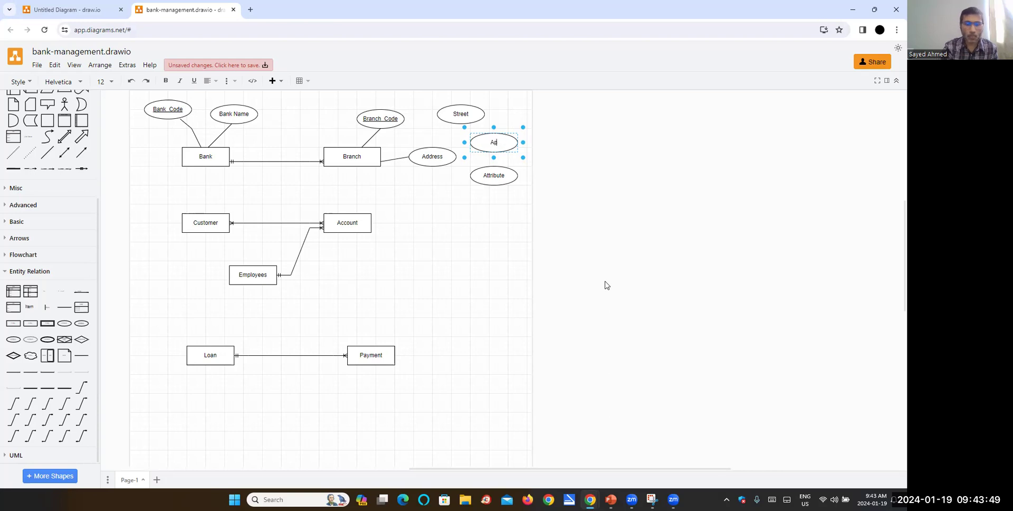
text(t/Hous)
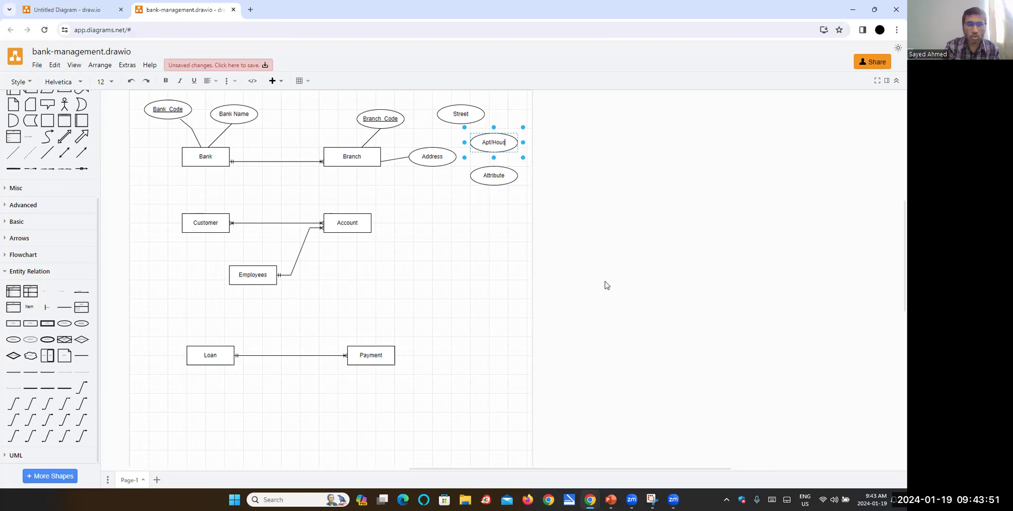
text(e No)
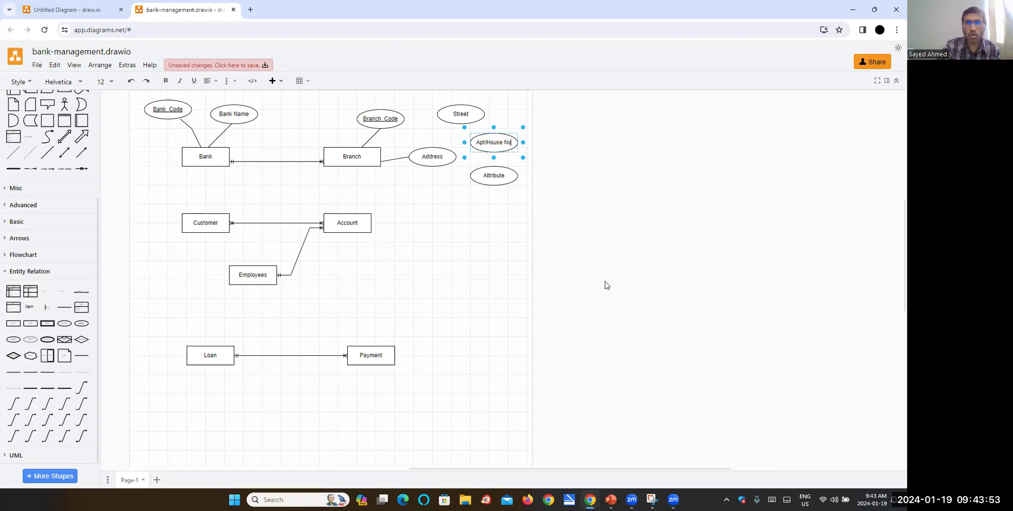
click(491, 266)
double_click(492, 179)
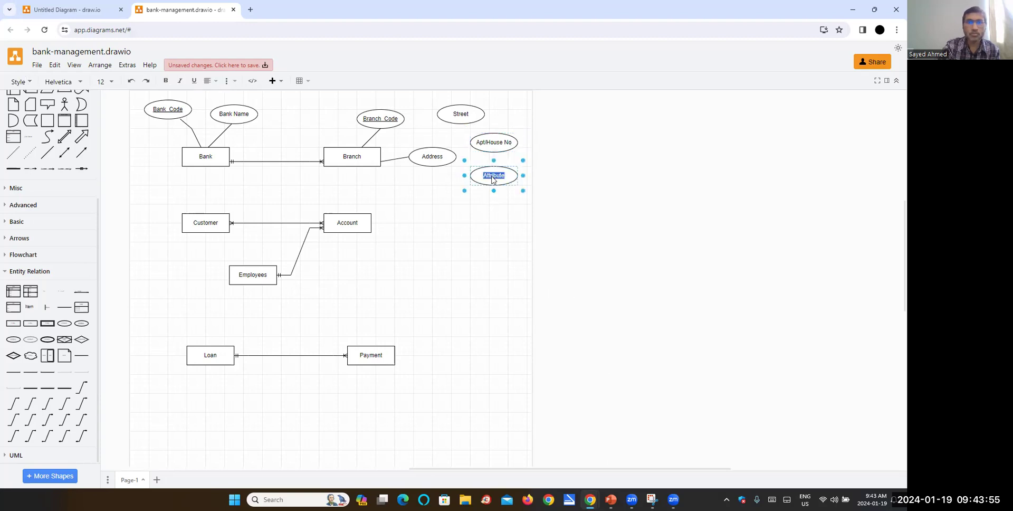
text(City)
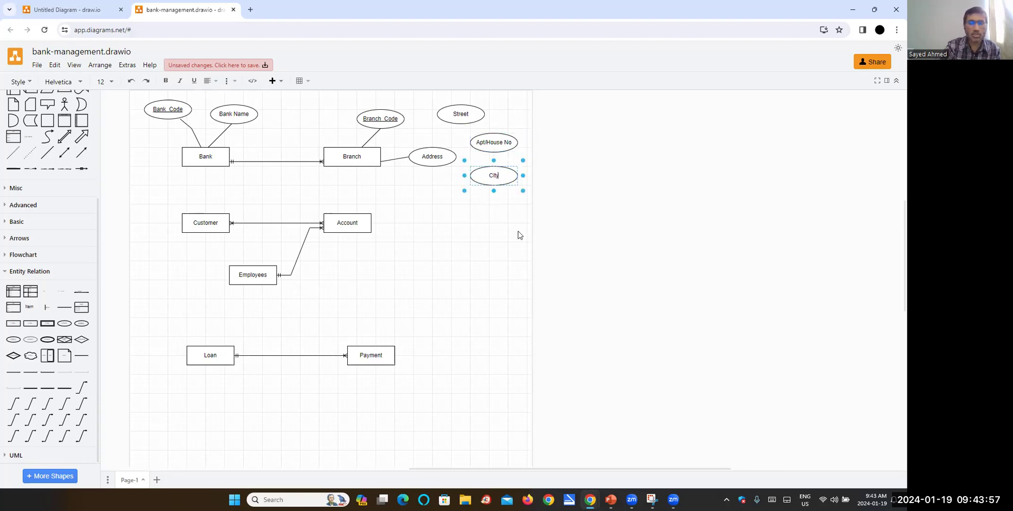
click(515, 244)
- Connect the Street, Apt/House No and City attributes to the Address attribute with plain straight lines
mouse_move(631, 499)
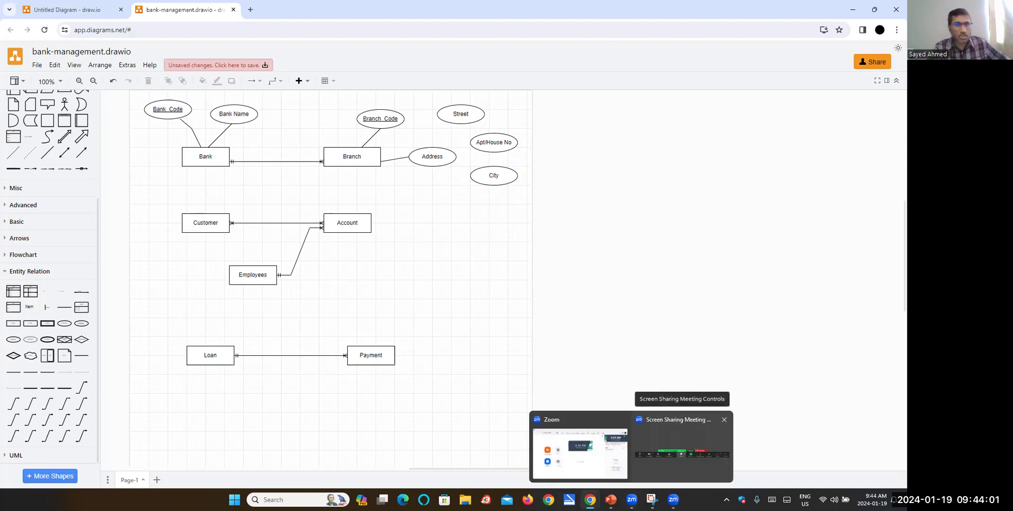
click(47, 153)
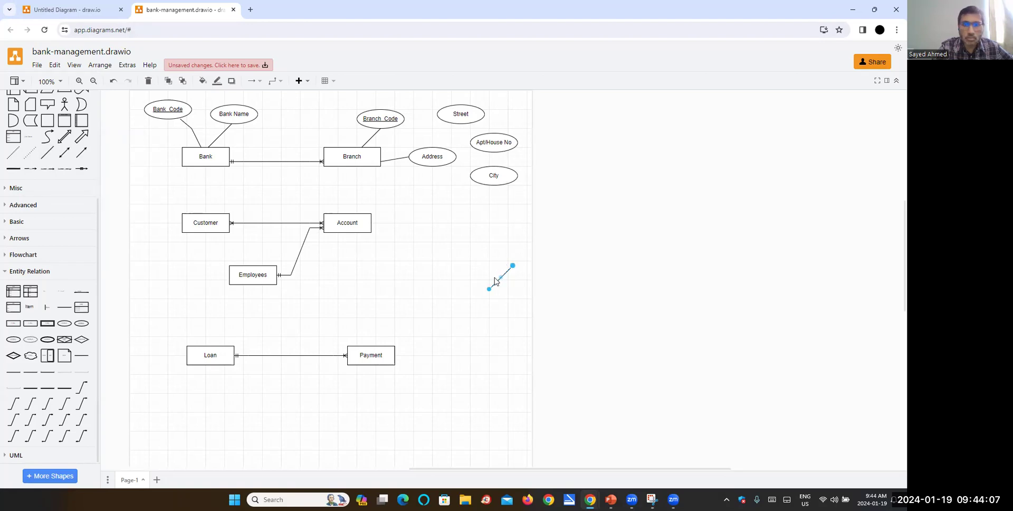
drag(493, 278, 440, 132)
click(484, 251)
click(48, 152)
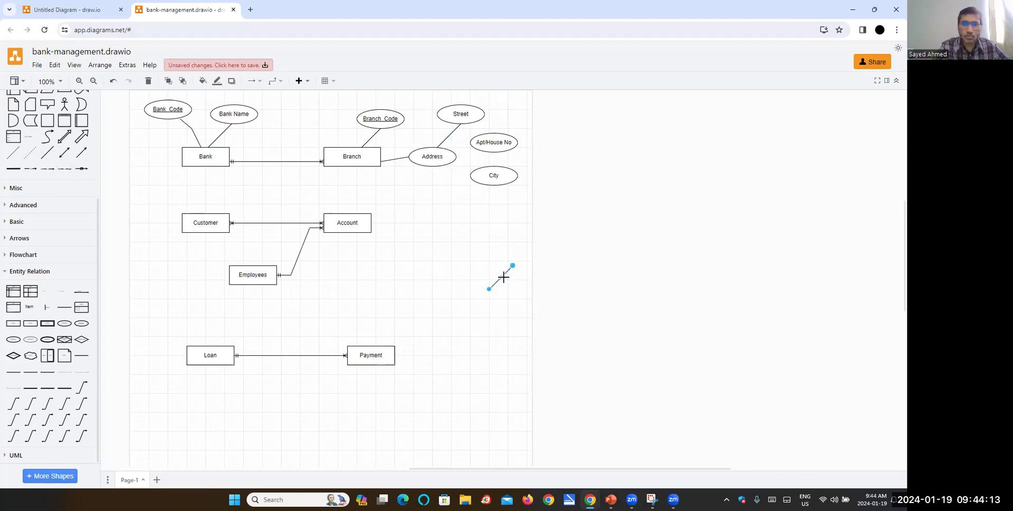
drag(500, 271, 481, 141)
click(490, 175)
click(453, 278)
drag(51, 157, 466, 191)
drag(471, 184, 472, 186)
click(446, 283)
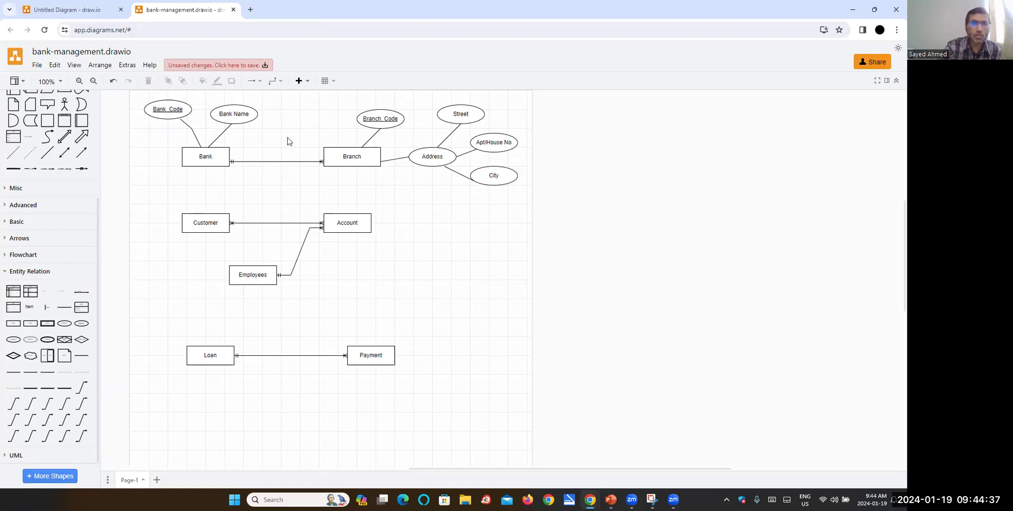
- Save the diagram as a download named bank-management.drawio, in XML File (.drawio) format, to the tax\2024 folder
click(263, 67)
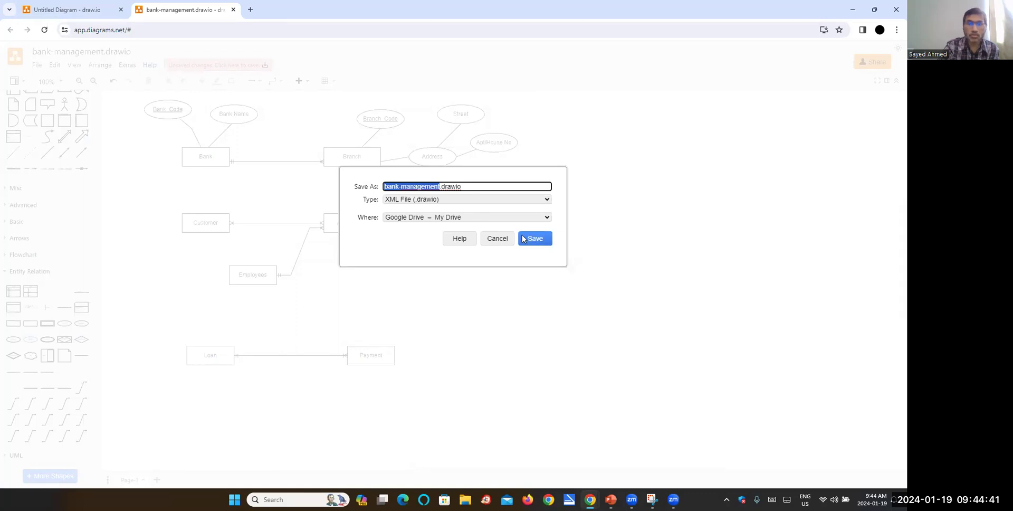
click(468, 217)
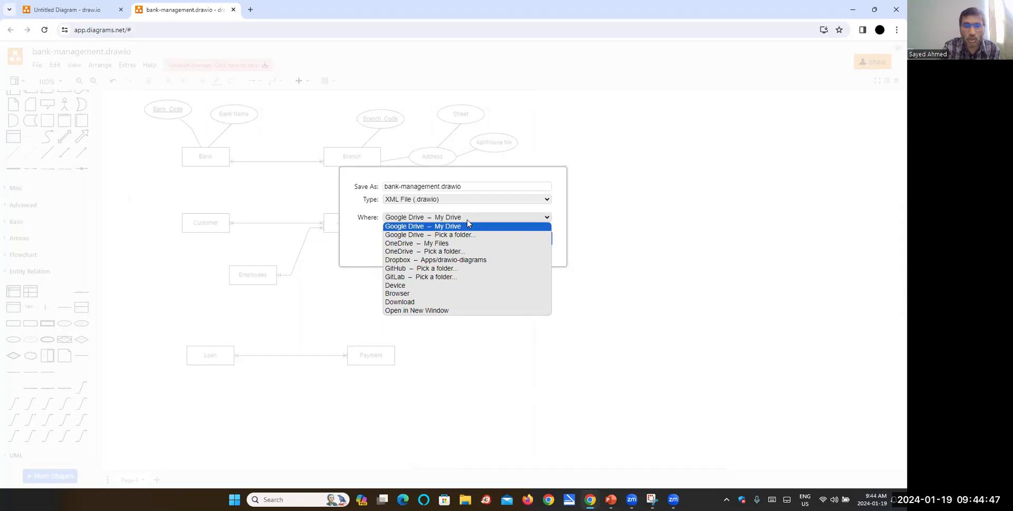
click(430, 302)
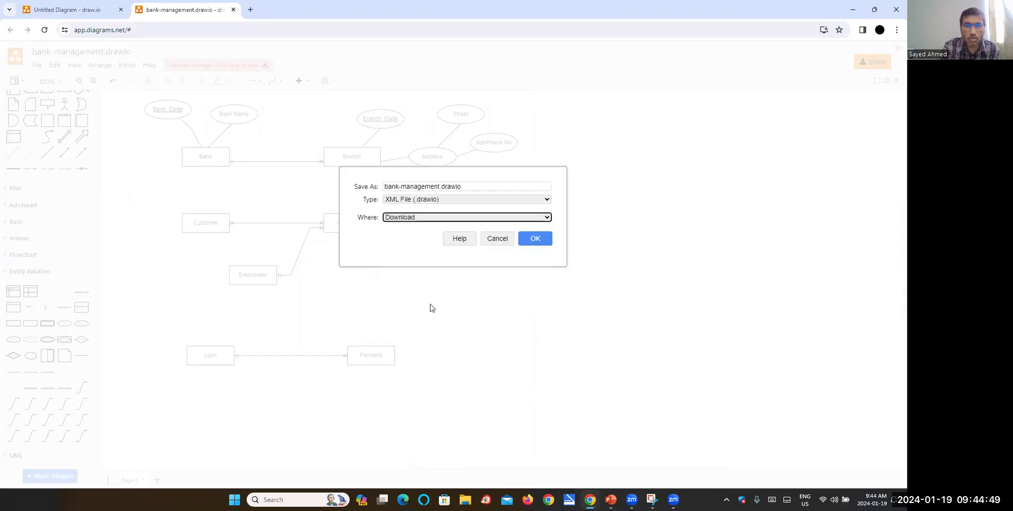
click(404, 246)
click(534, 242)
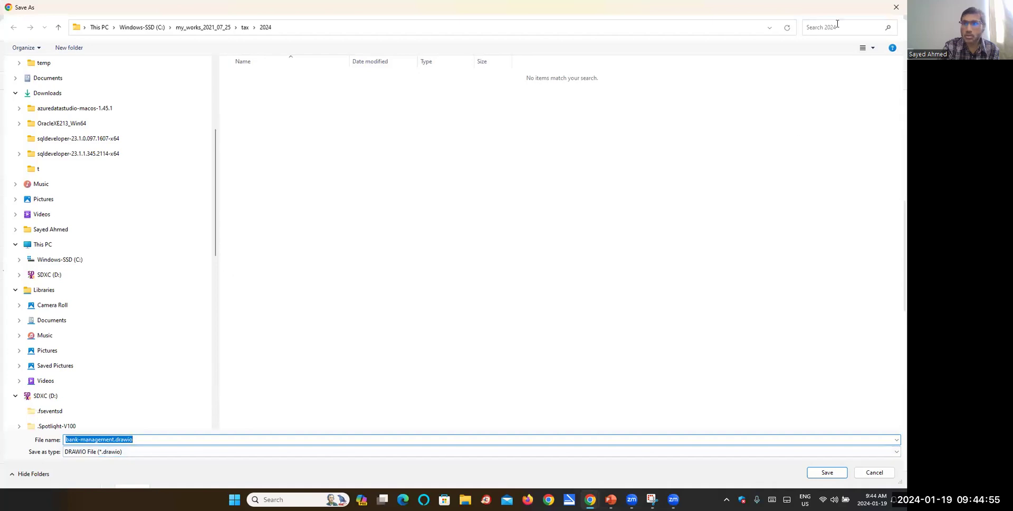
double_click(733, 6)
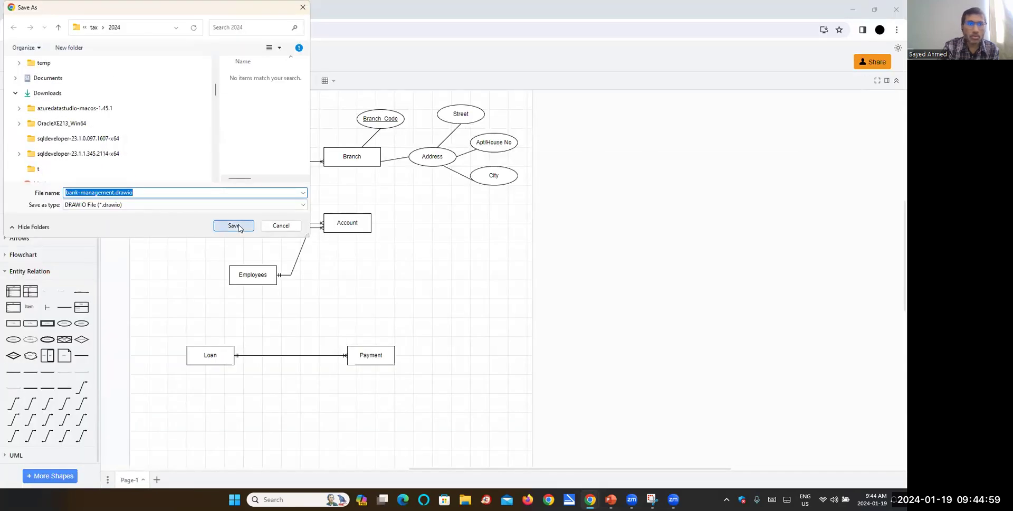
click(237, 226)
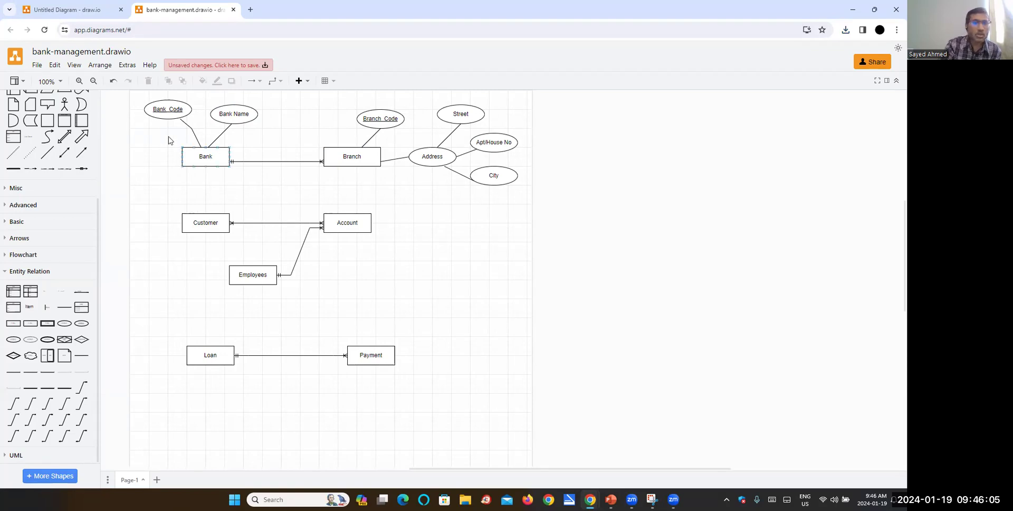
- Move the Loan and Payment entities together with their relationship line up, closer beneath the Employees entity
click(378, 156)
click(396, 161)
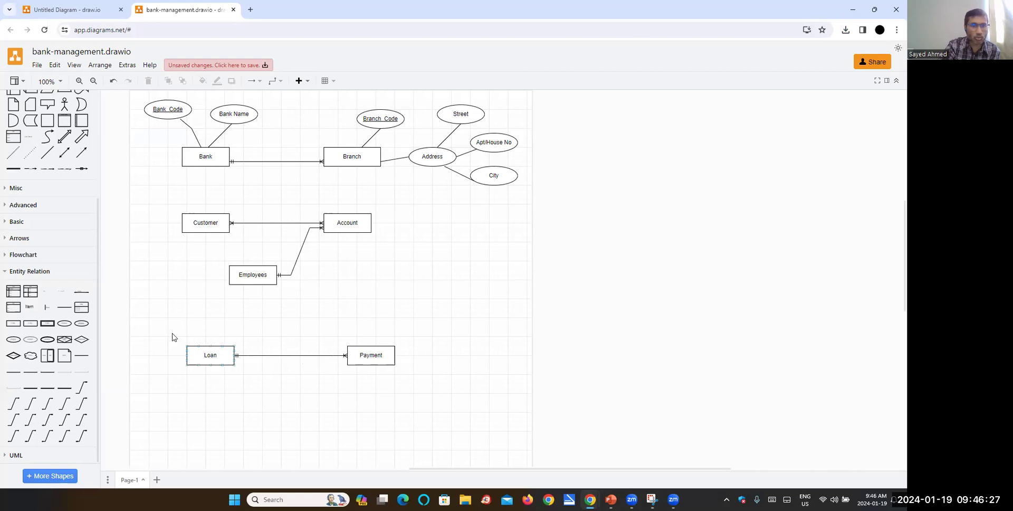
drag(174, 342, 464, 389)
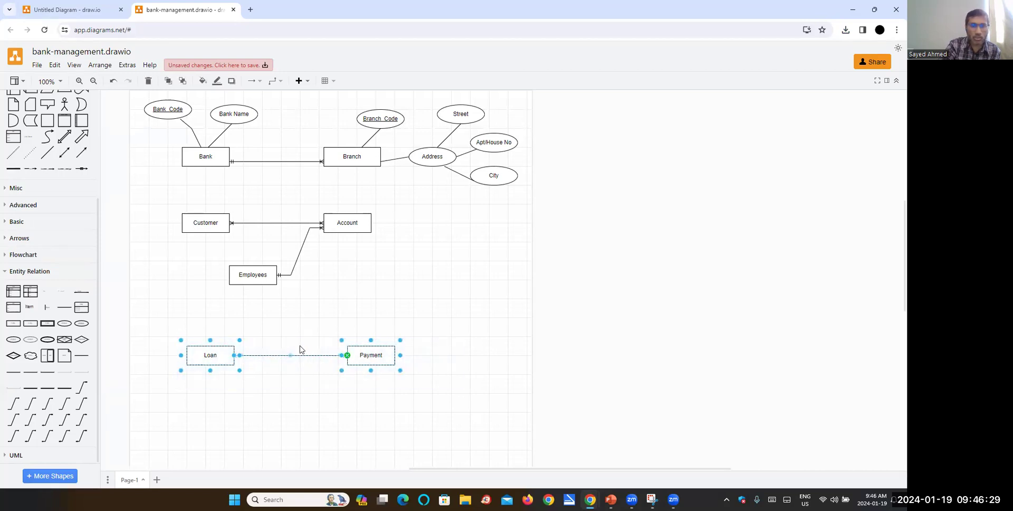
drag(304, 350, 289, 306)
- Shift the connected Customer, Account and Employees entities up beneath the Bank row, and bring the Loan–Payment pair up below Employees
click(163, 196)
drag(166, 193, 379, 294)
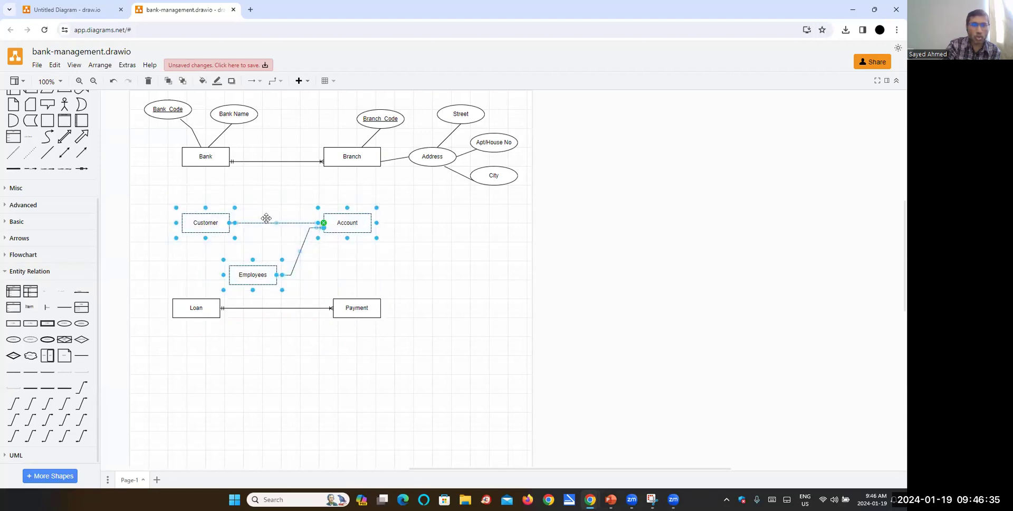
drag(267, 219, 266, 191)
click(164, 317)
drag(164, 292, 411, 337)
drag(289, 305, 283, 283)
click(464, 274)
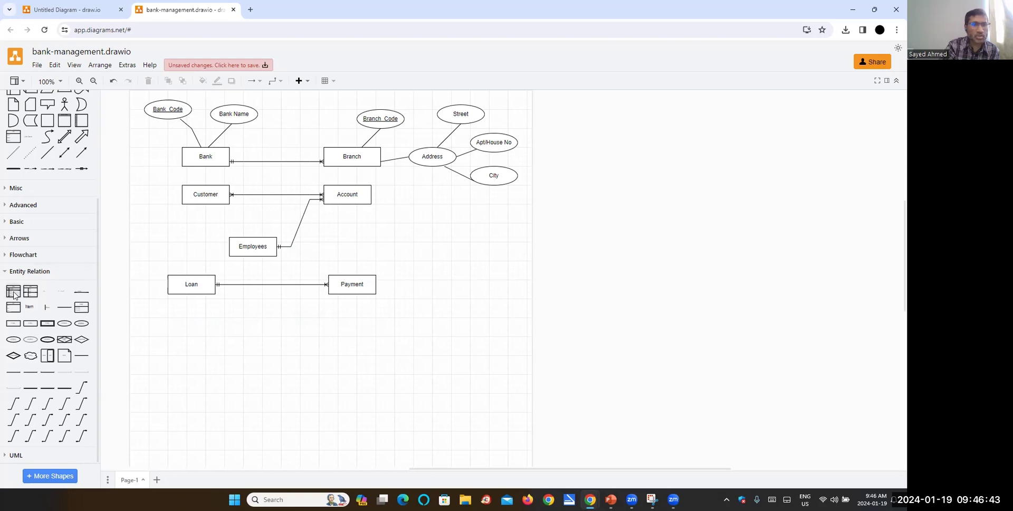
- Try out the Entity shape with a listed-attributes section below the Loan entity twice, deleting it each time
mouse_move(14, 294)
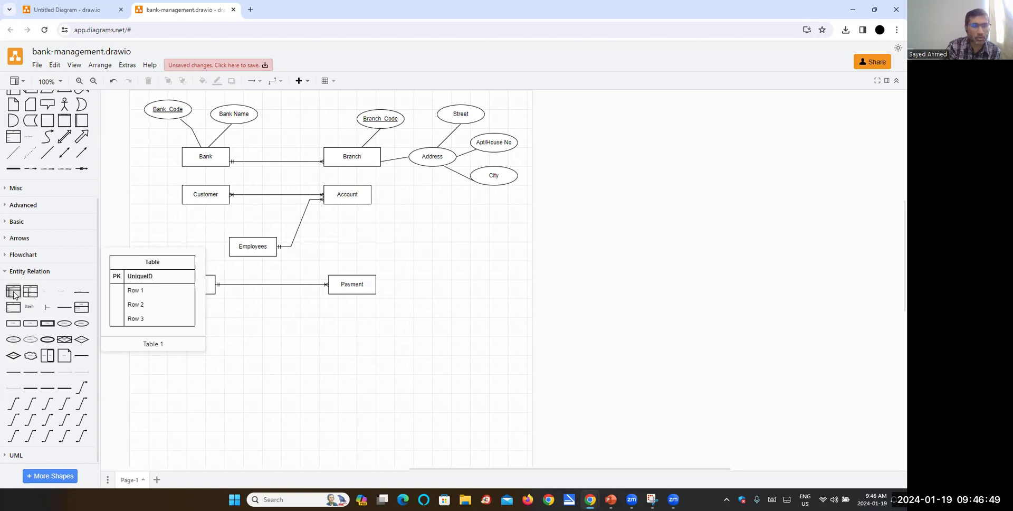
mouse_move(82, 306)
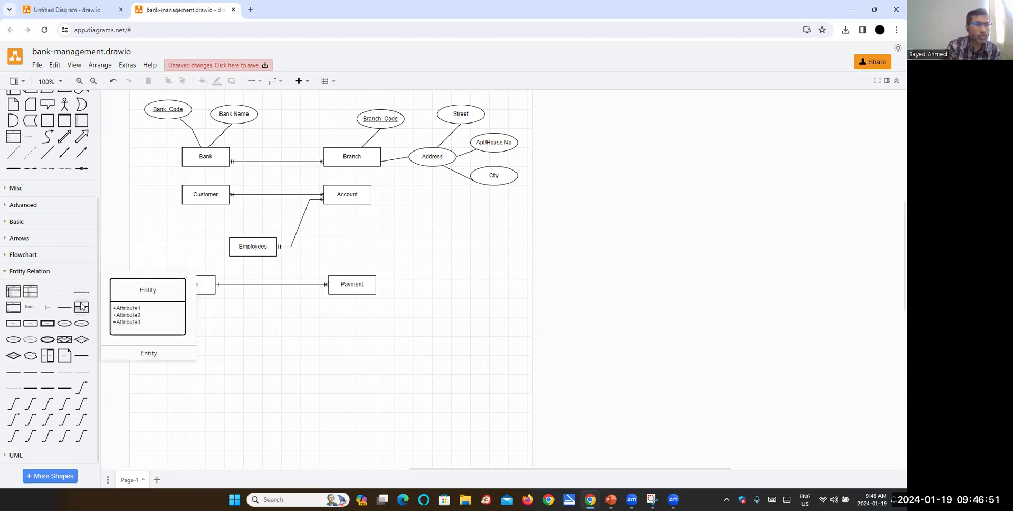
click(82, 306)
drag(480, 256, 158, 338)
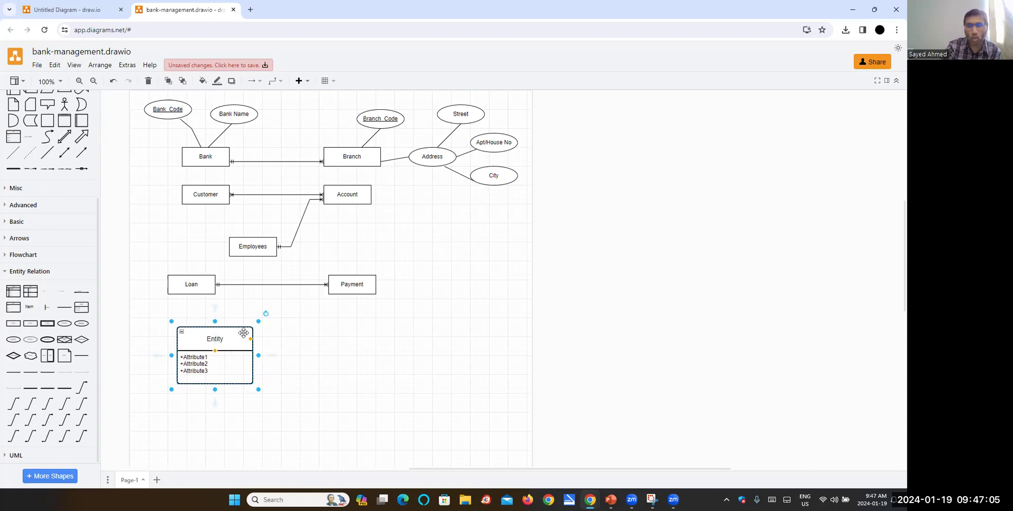
key(Delete)
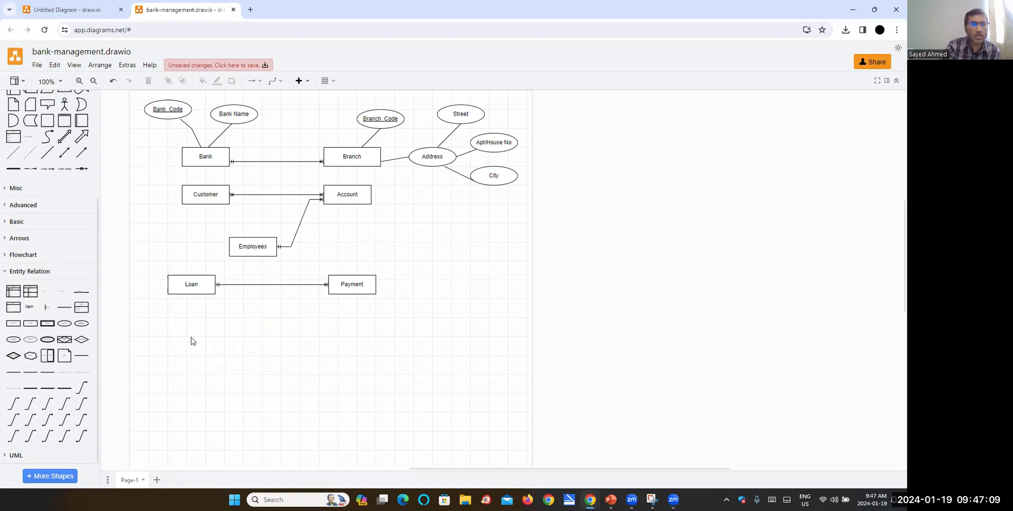
click(87, 311)
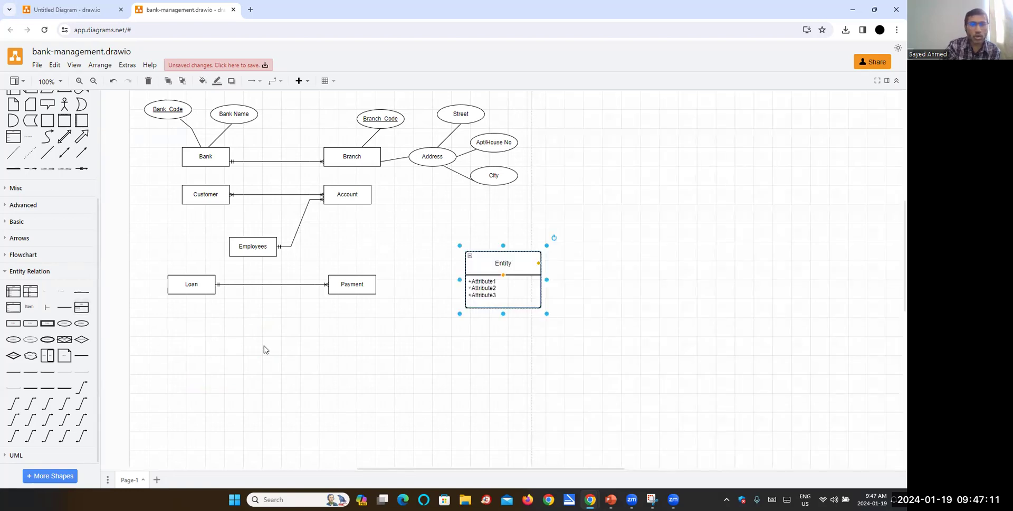
drag(520, 270, 222, 346)
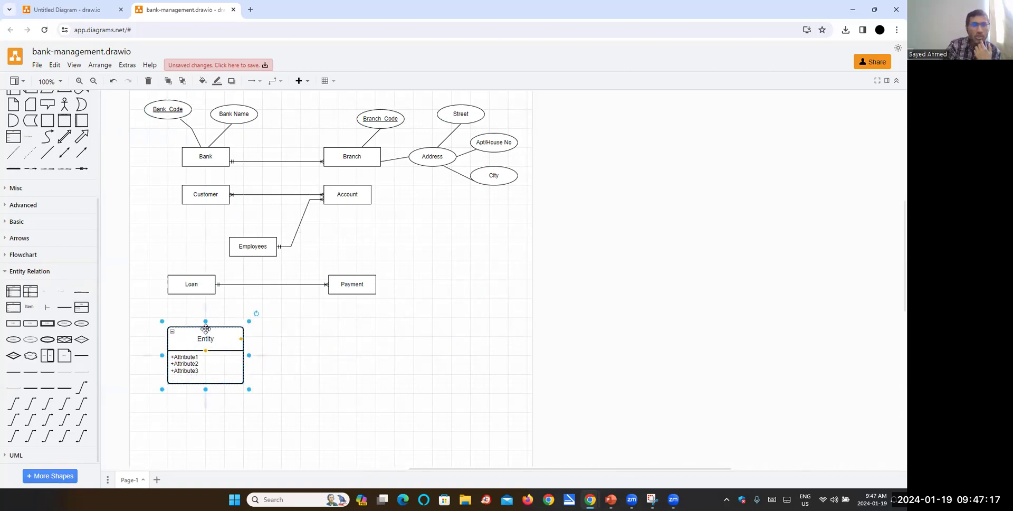
key(Delete)
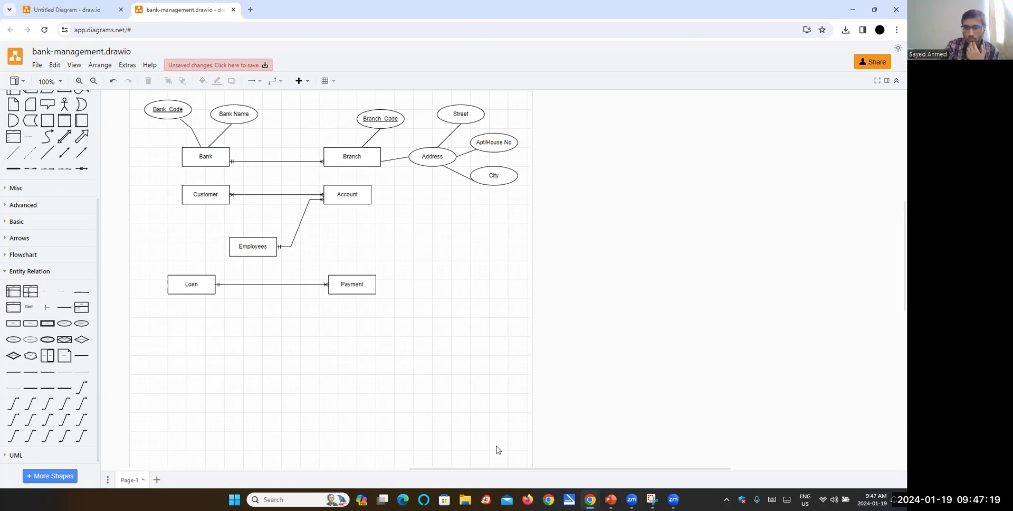
- Search Google for "chen notation erd" in a new browser tab and open Vertabelo's Chen Notation article
mouse_move(589, 499)
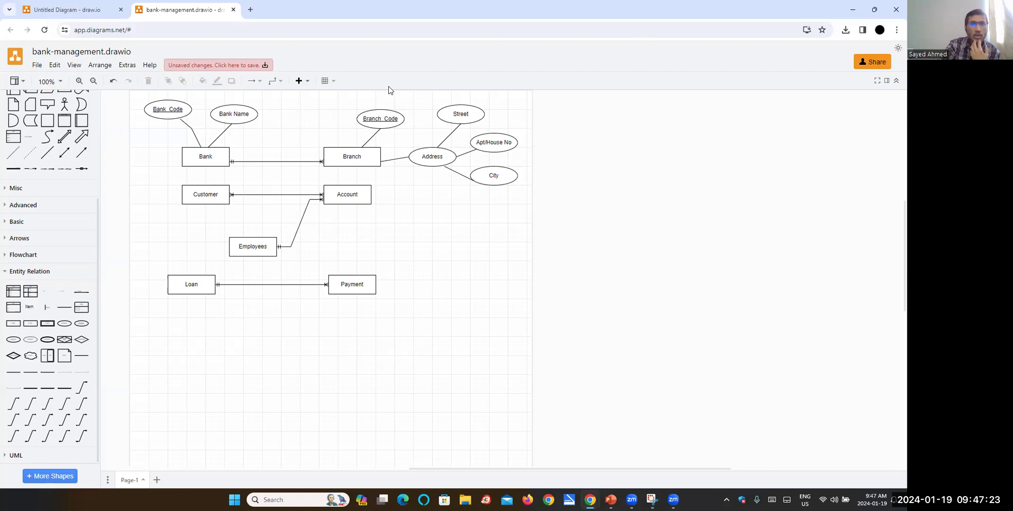
click(250, 10)
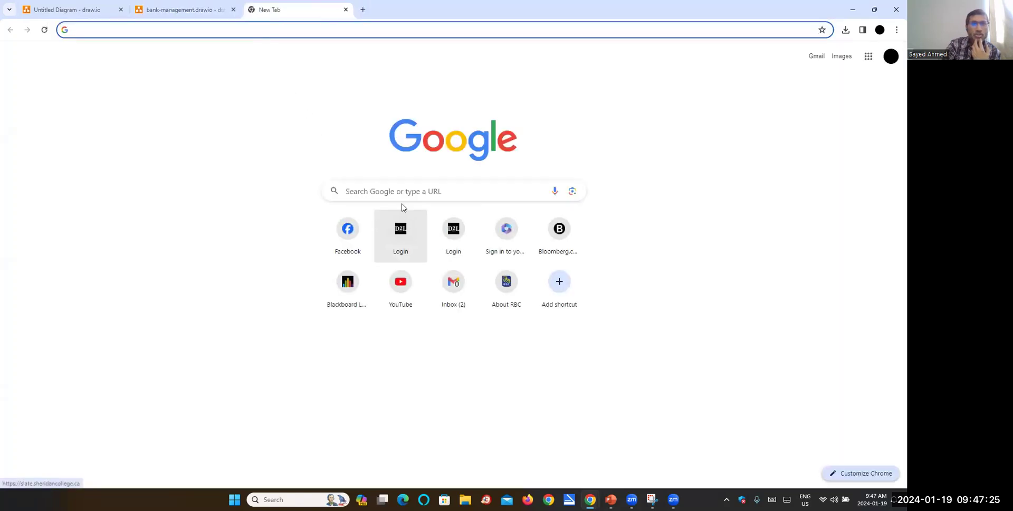
click(400, 193)
text(chem)
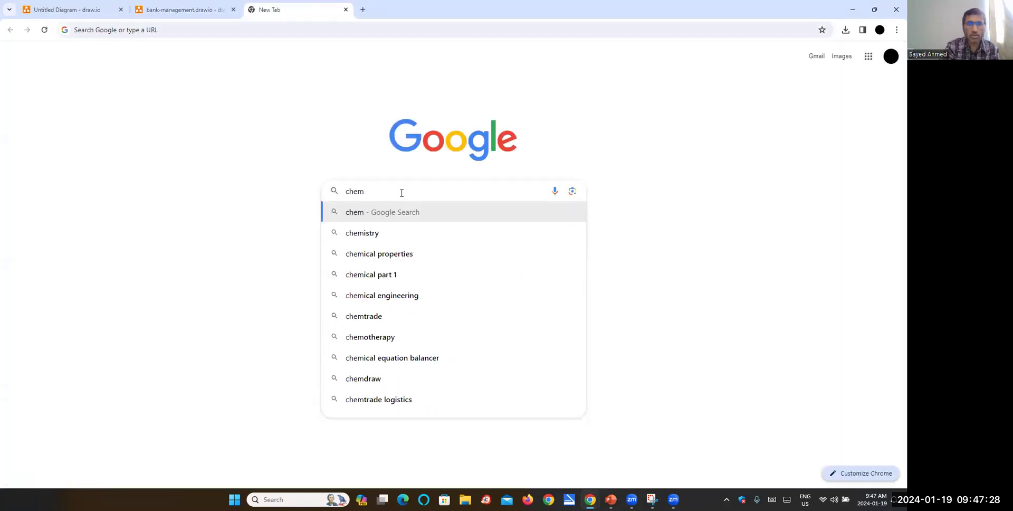
key(BackSpace)
text(n)
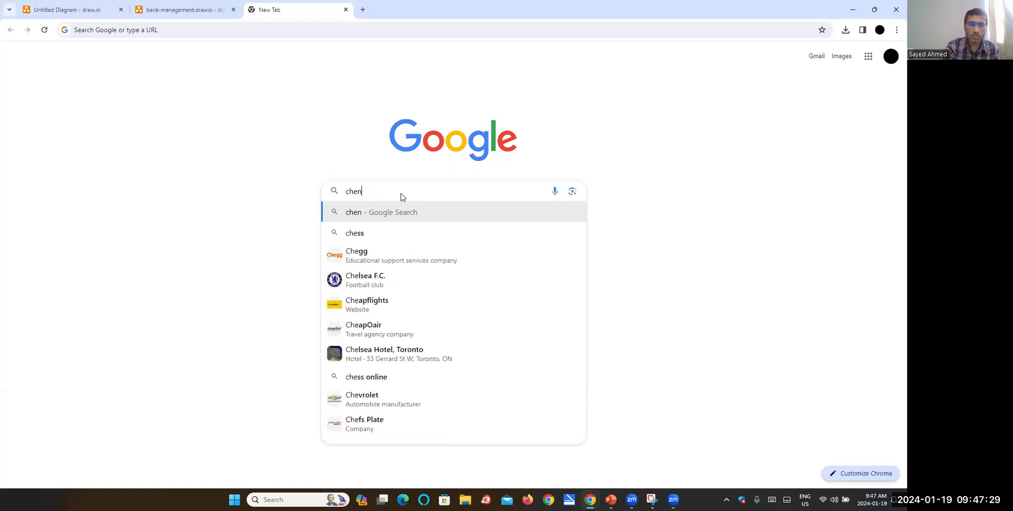
text( notation erd)
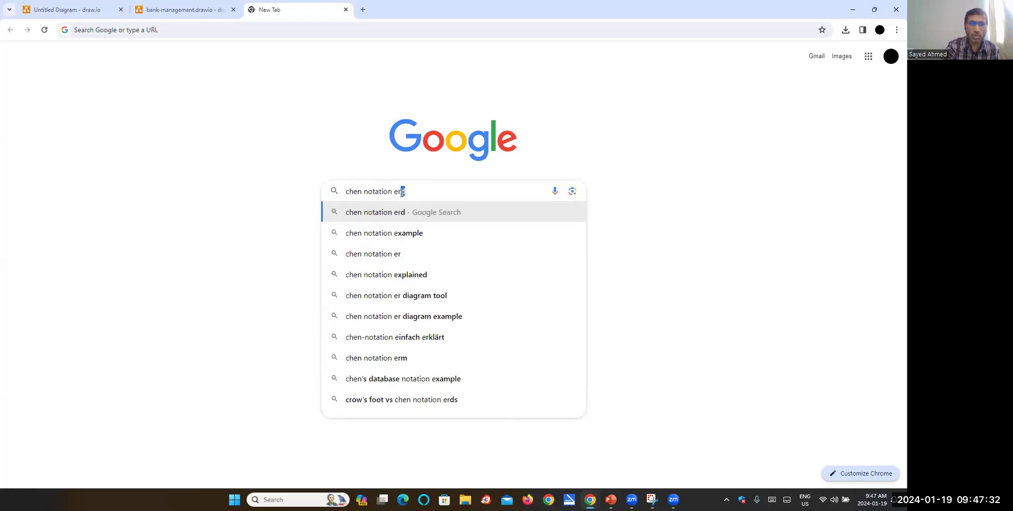
key(Return)
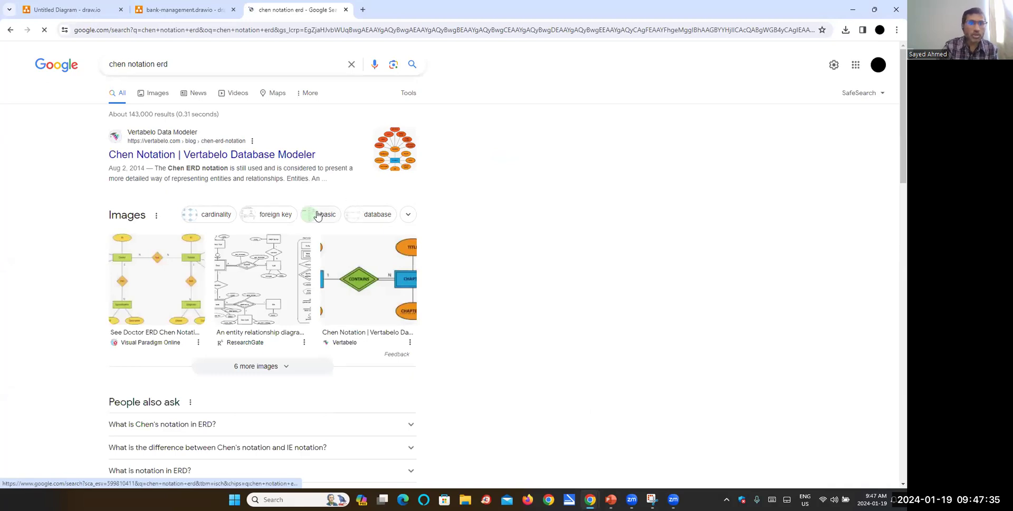
click(206, 162)
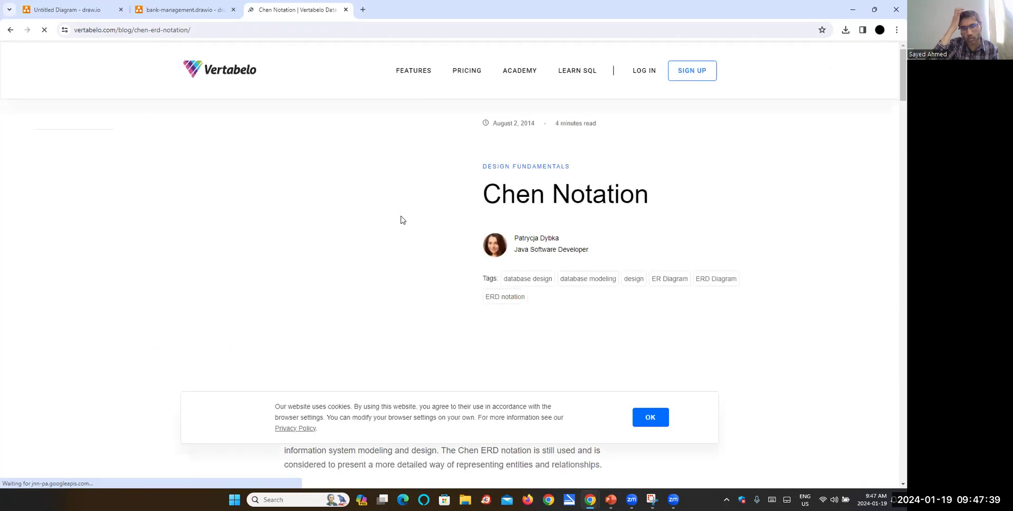
- Read the article's sections on entity types and attribute types, including weak entities and key, multivalued, derived and composite attributes
scroll(399, 250, down, 3)
scroll(400, 251, down, 5)
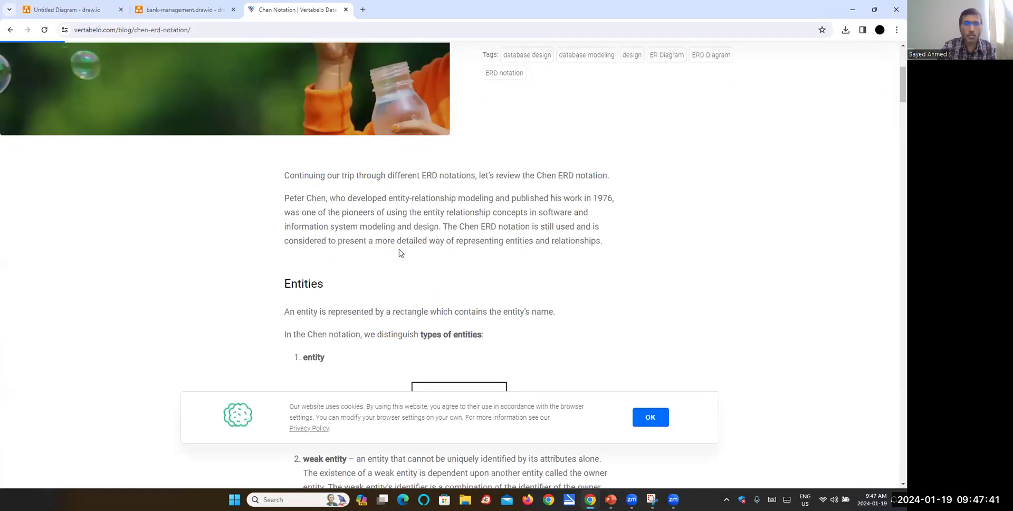
scroll(435, 220, down, 1)
scroll(464, 222, down, 3)
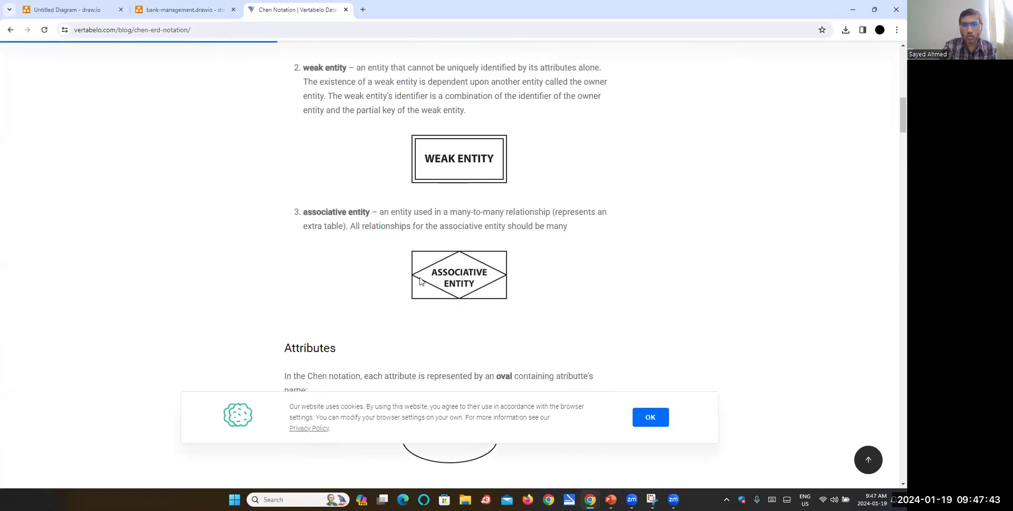
scroll(458, 285, down, 4)
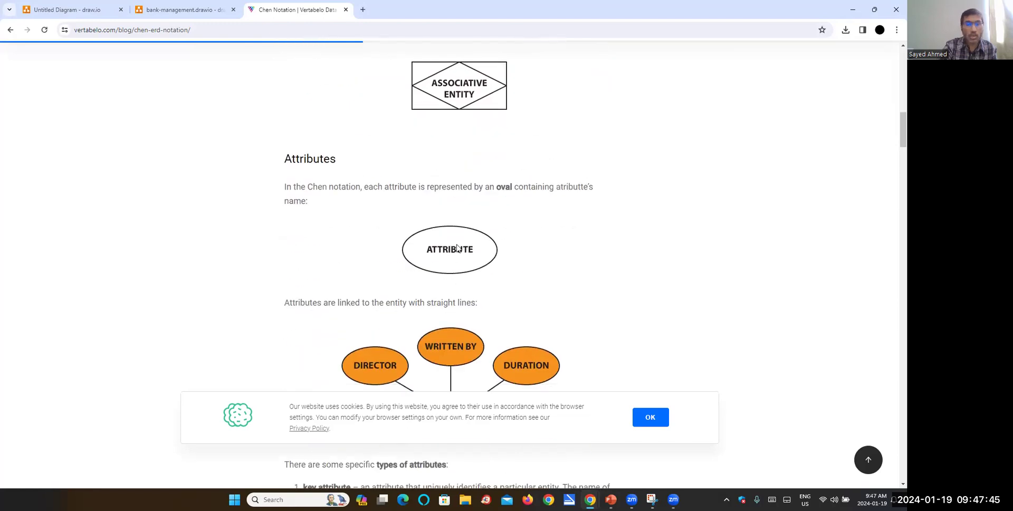
scroll(458, 247, down, 4)
scroll(455, 215, down, 2)
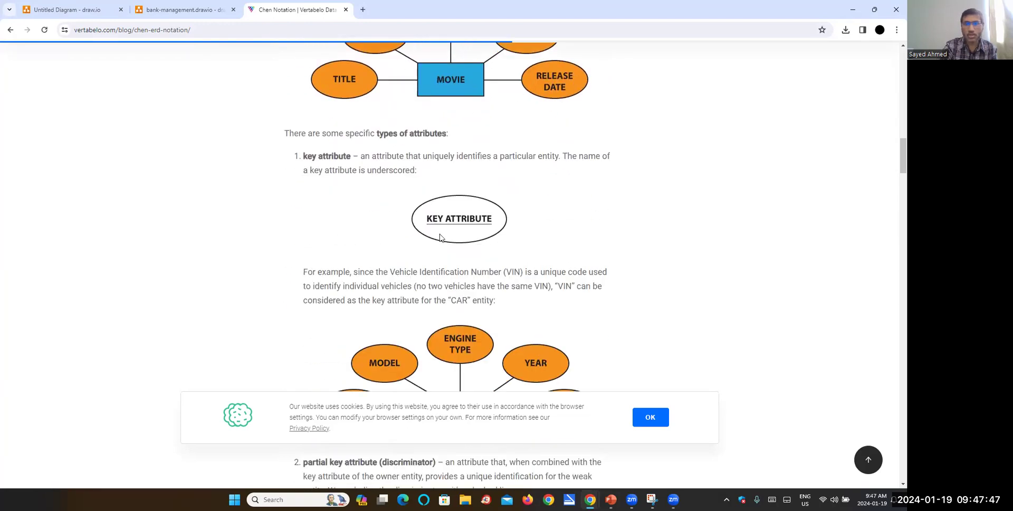
scroll(467, 240, down, 4)
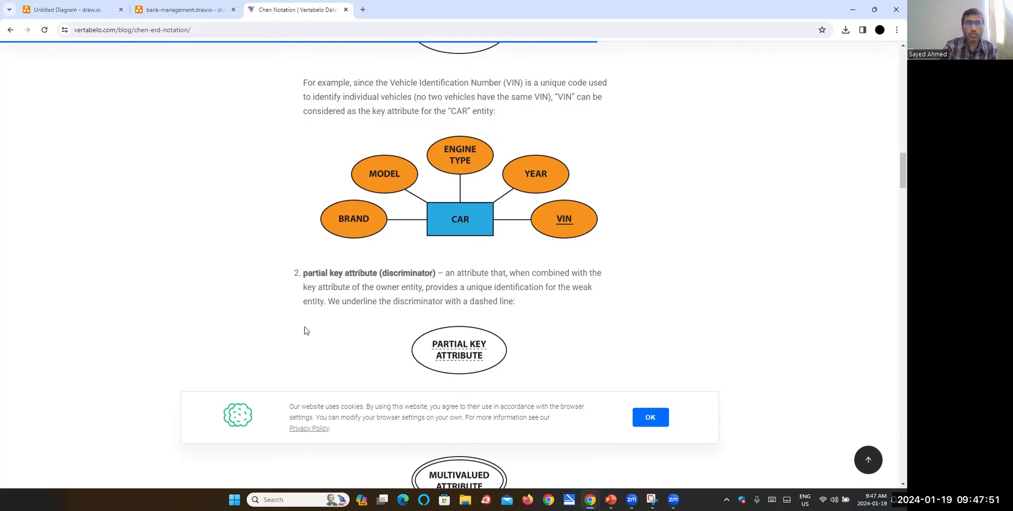
scroll(440, 301, down, 2)
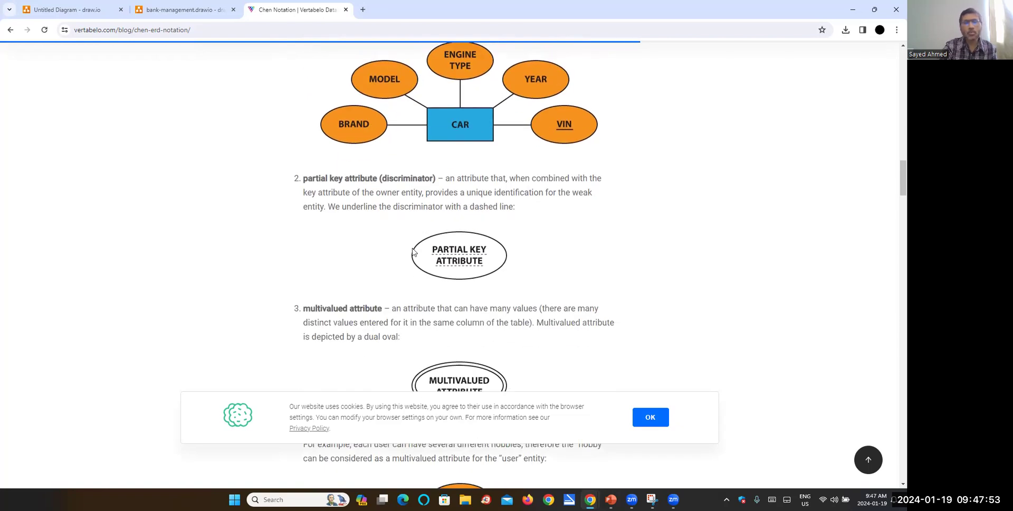
scroll(552, 280, down, 4)
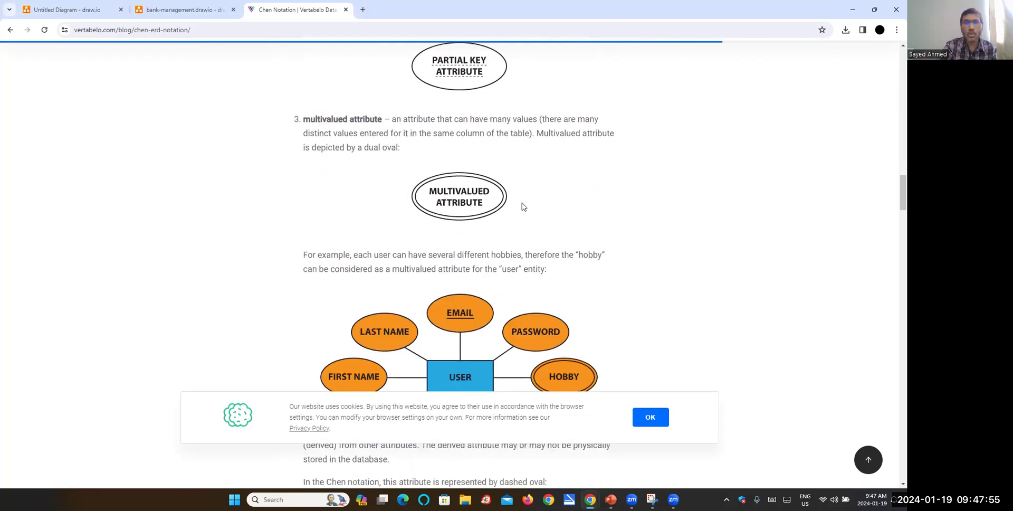
scroll(469, 184, down, 3)
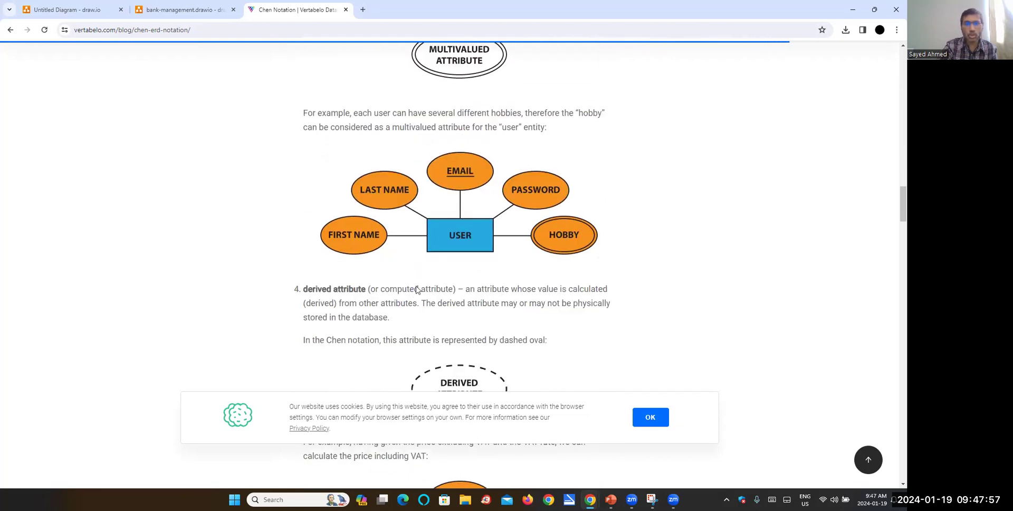
scroll(519, 231, down, 2)
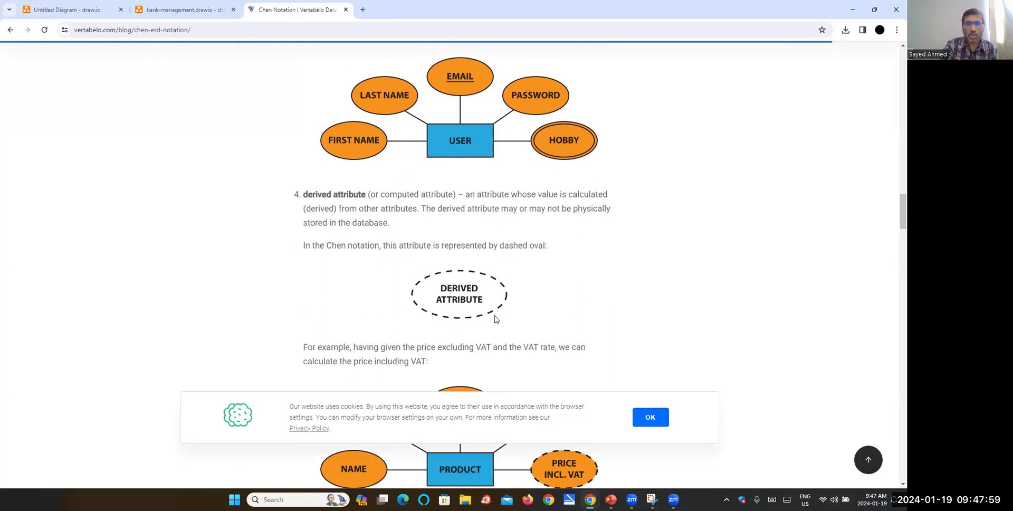
scroll(496, 312, down, 4)
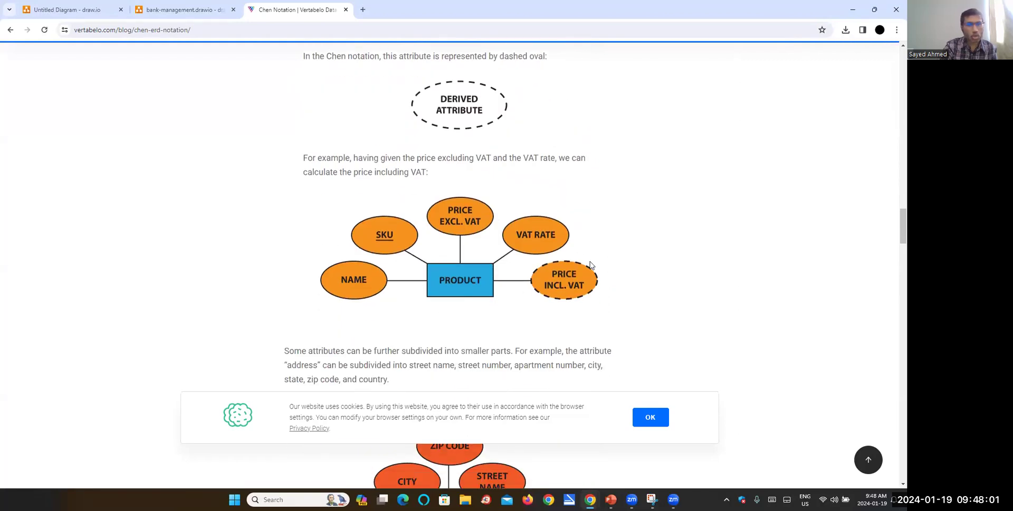
scroll(582, 268, down, 7)
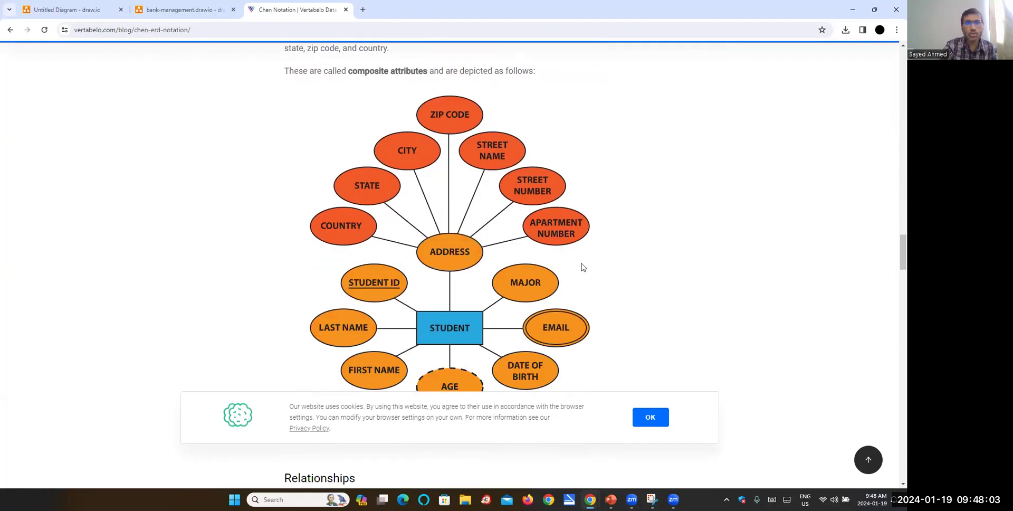
- Review the article's relationship sections on optionality, cardinality from one-to-one to many-to-many, and participation constraints
scroll(487, 231, down, 7)
scroll(470, 216, down, 3)
scroll(469, 216, down, 2)
scroll(410, 189, down, 4)
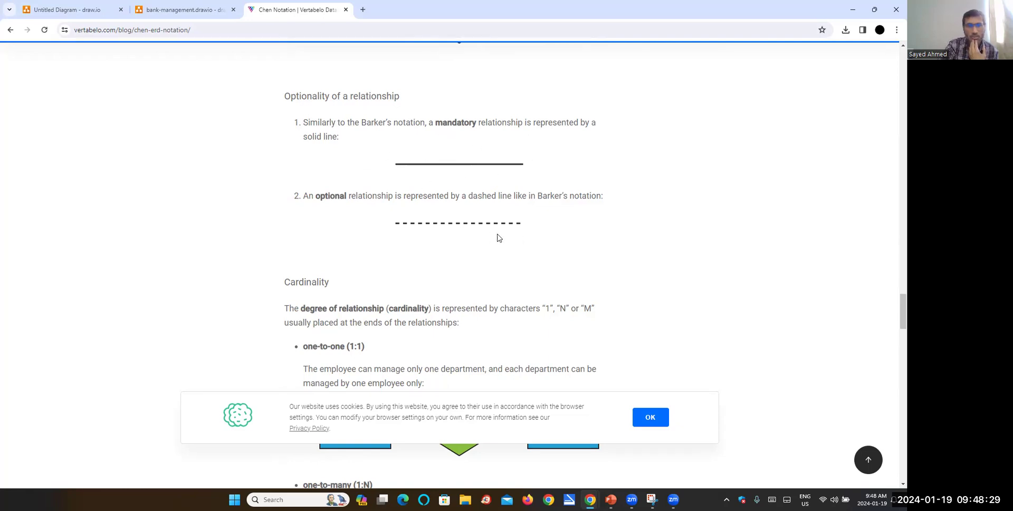
scroll(496, 237, down, 2)
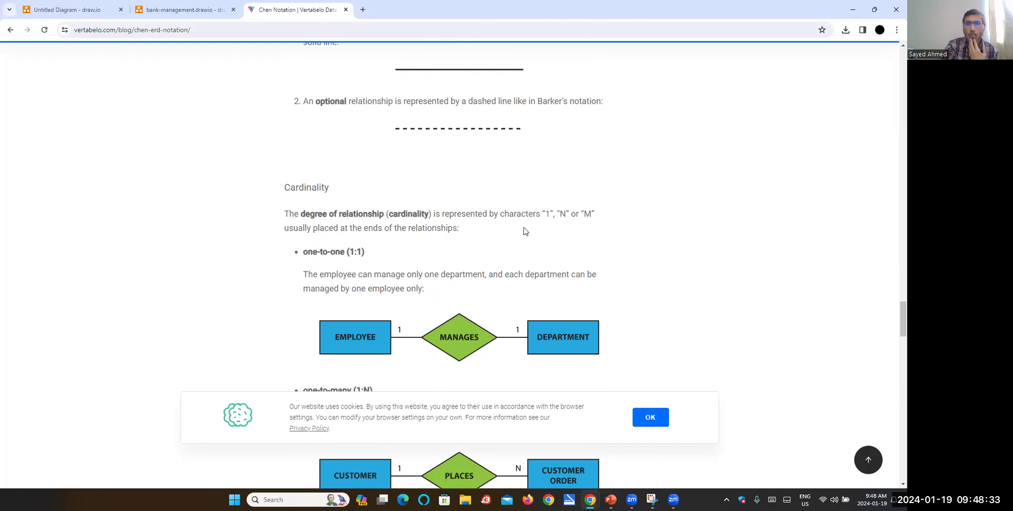
scroll(342, 182, down, 2)
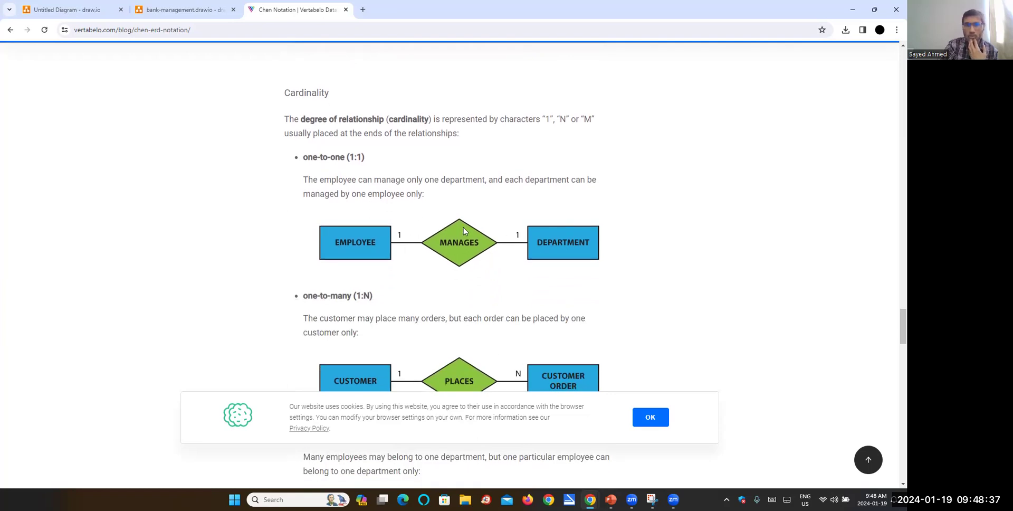
scroll(475, 252, down, 4)
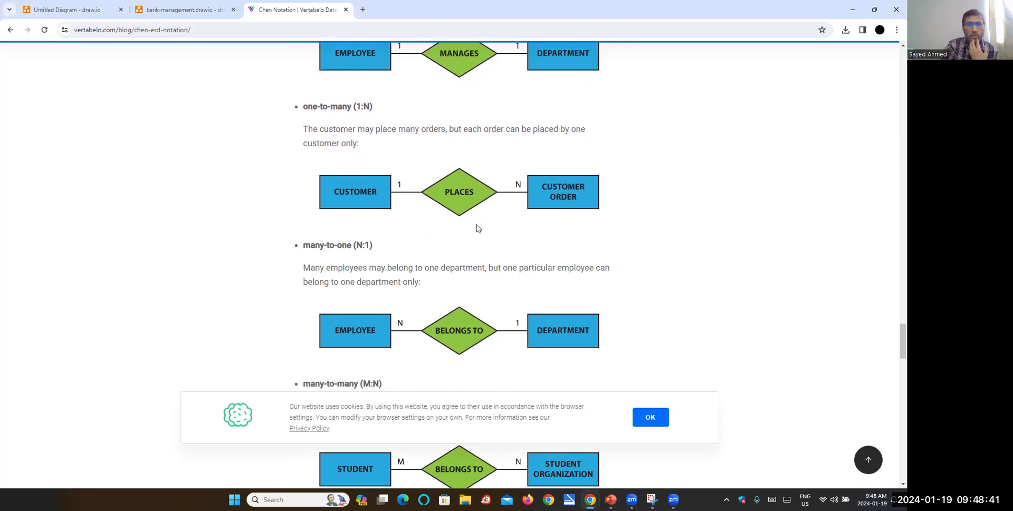
scroll(476, 228, down, 2)
scroll(575, 245, down, 3)
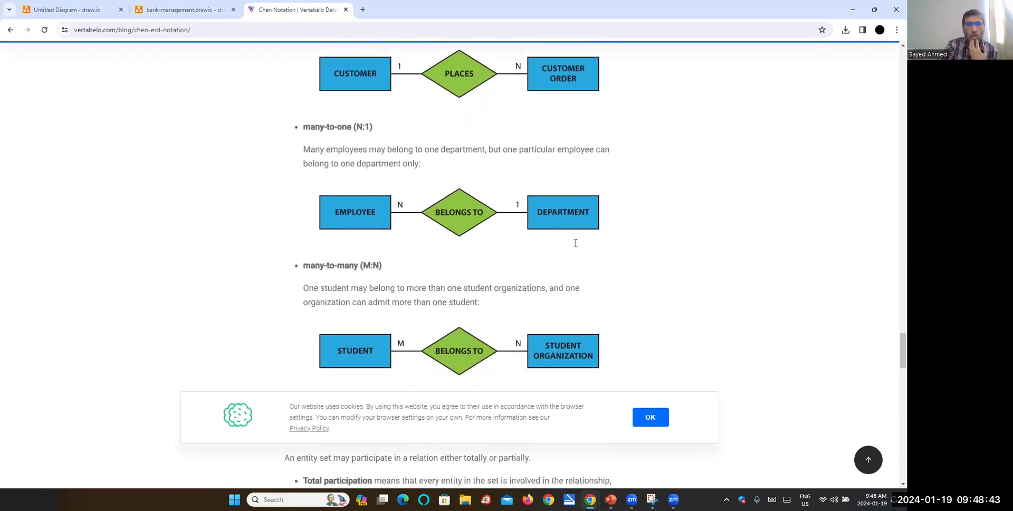
scroll(534, 238, down, 5)
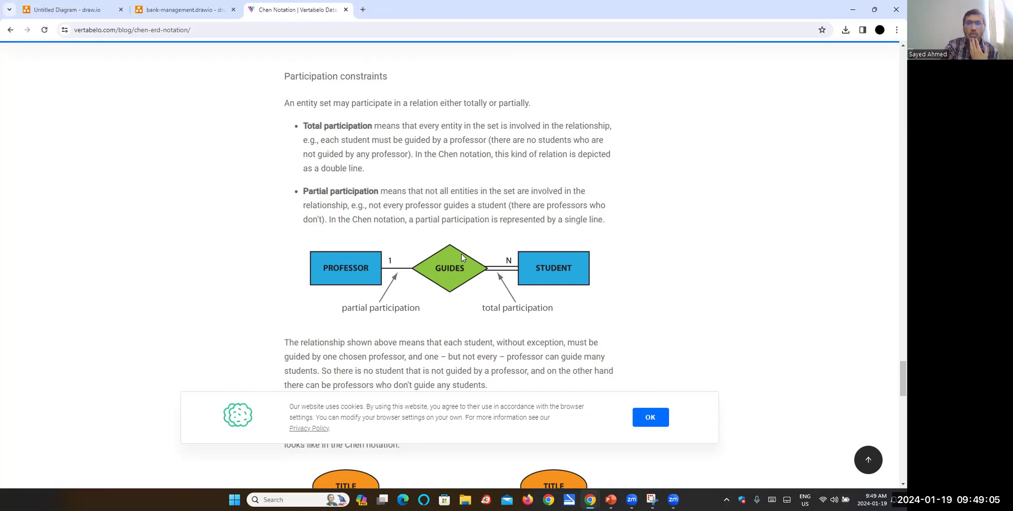
- Reread the Chen article from weak relationships through many-to-many cardinality and participation constraints to the book and chapter example
scroll(462, 257, up, 10)
scroll(461, 256, up, 9)
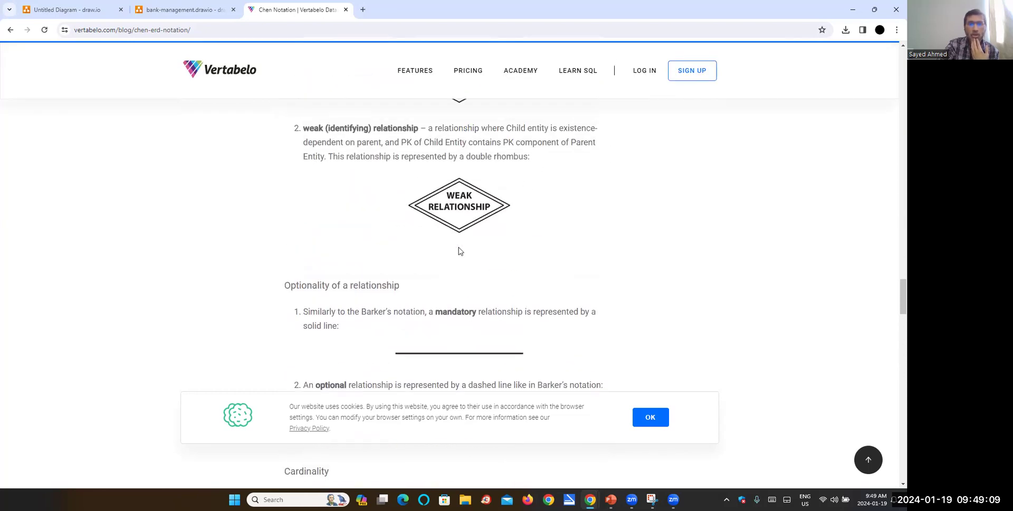
scroll(458, 251, down, 2)
scroll(458, 252, down, 12)
scroll(459, 248, down, 4)
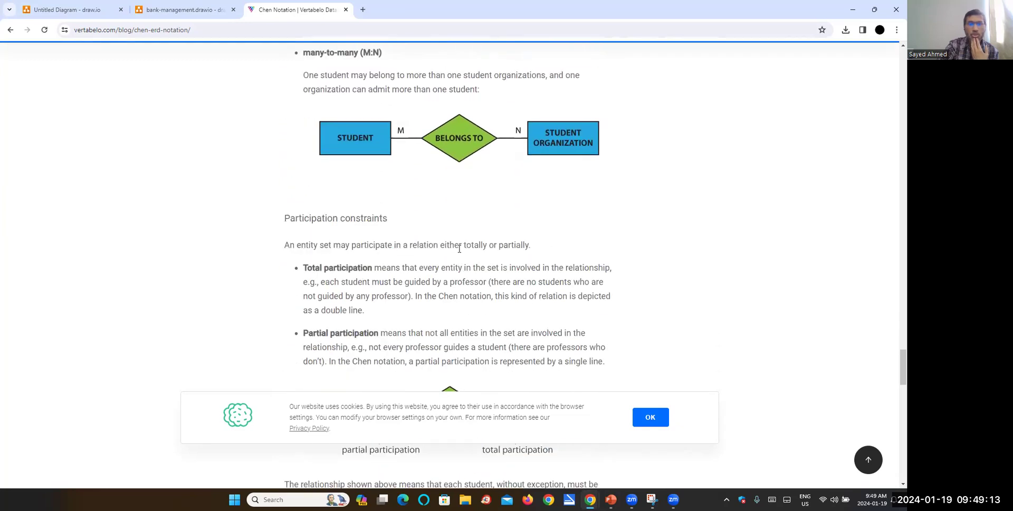
scroll(286, 333, down, 3)
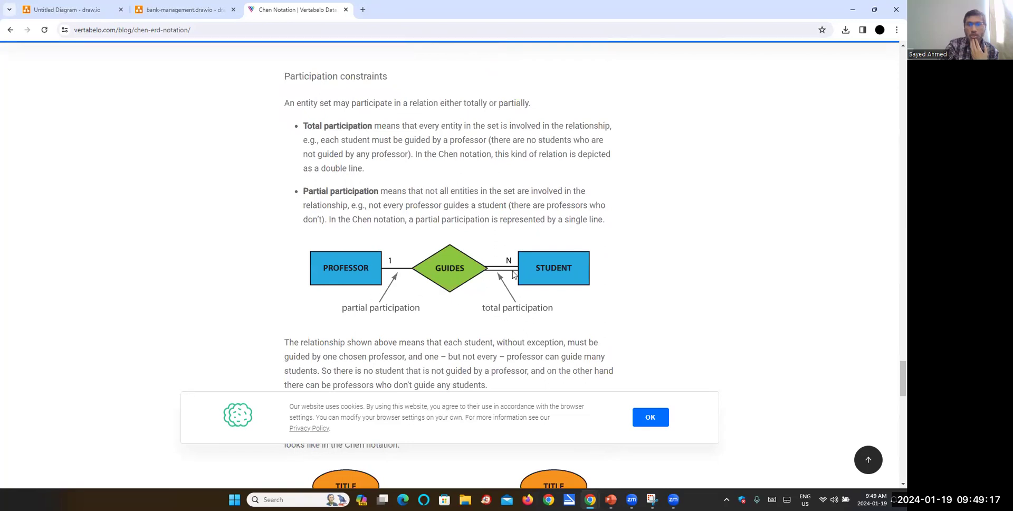
scroll(473, 292, down, 6)
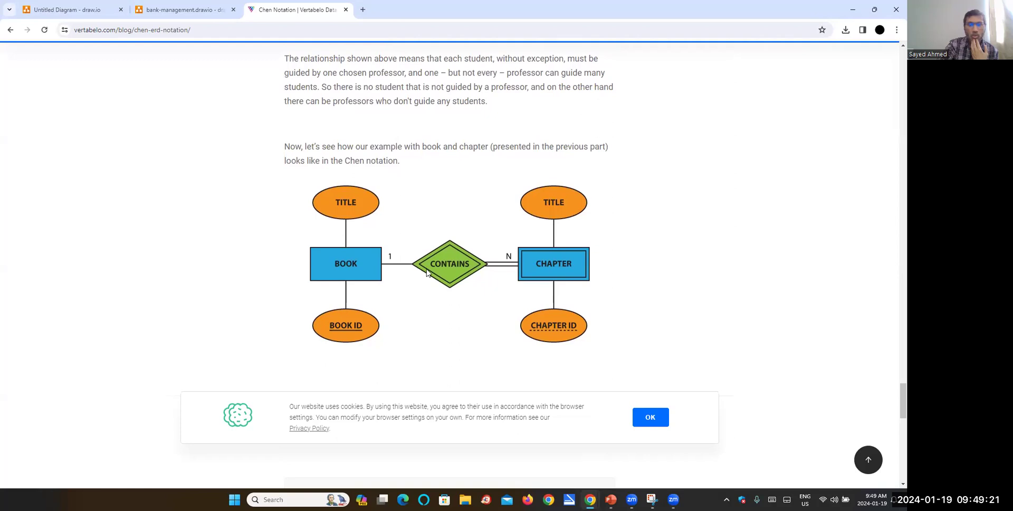
scroll(425, 274, down, 7)
scroll(427, 274, up, 1)
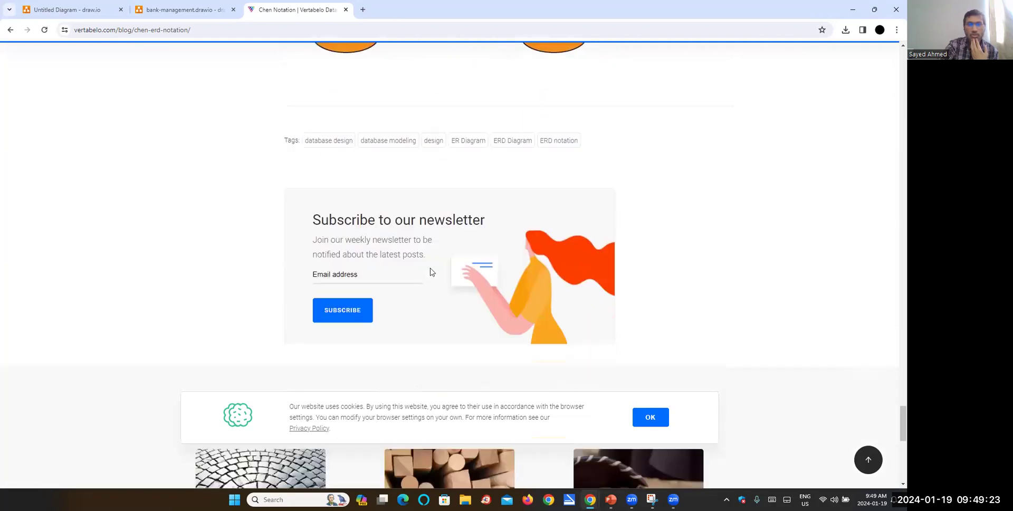
scroll(428, 273, down, 7)
scroll(429, 264, up, 14)
scroll(429, 264, up, 10)
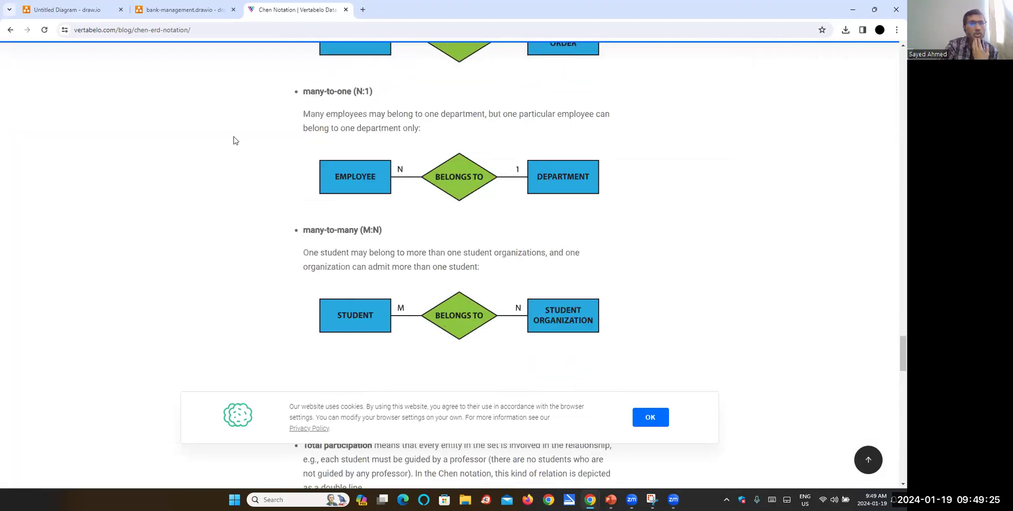
- Search Google for "crow foot notation erd" in a new browser tab and open Vertabelo's Crow's Foot Notation article
click(362, 9)
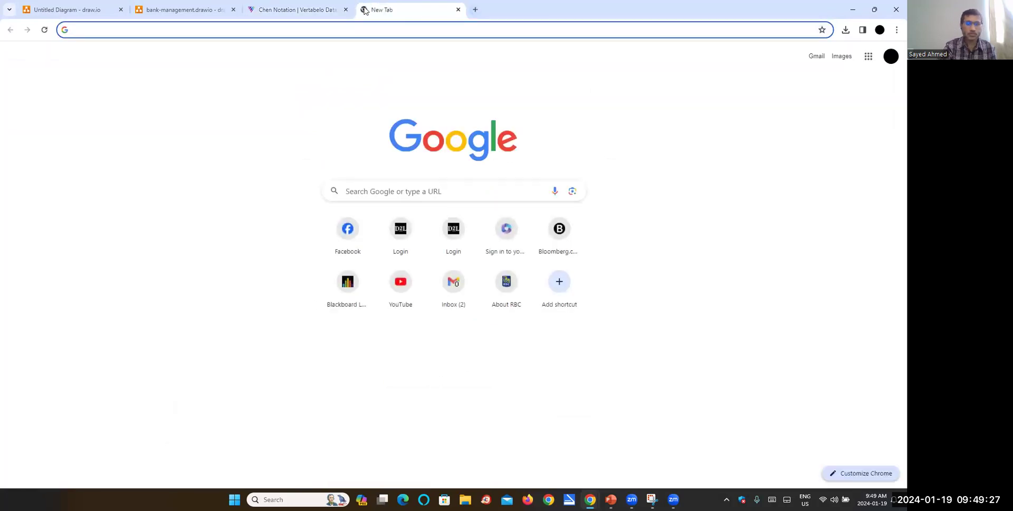
text(i)
key(BackSpace)
key(BackSpace)
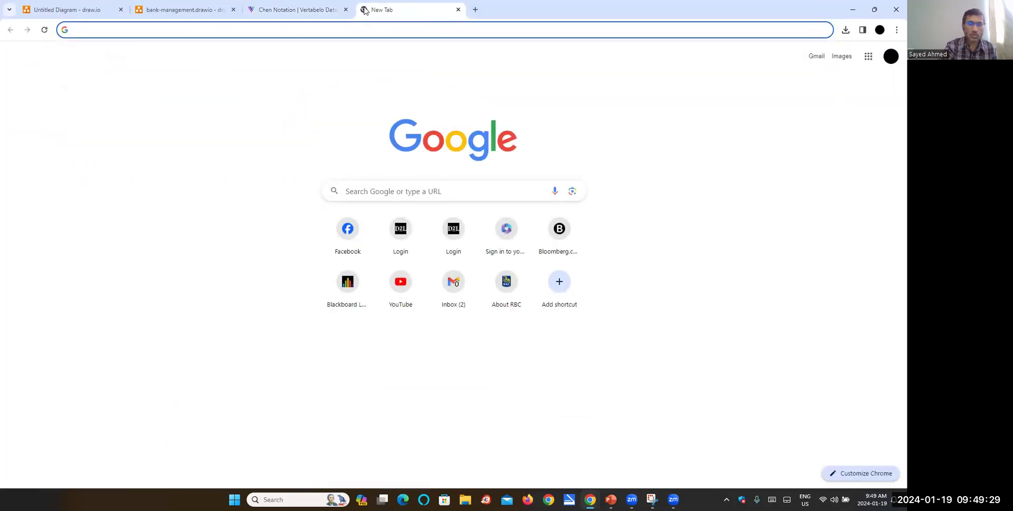
text(crow foot )
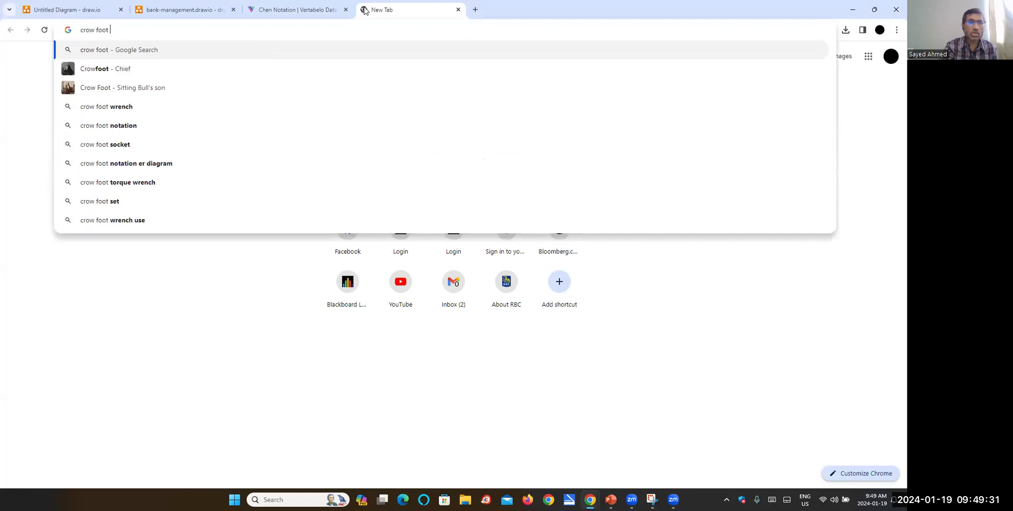
text(n)
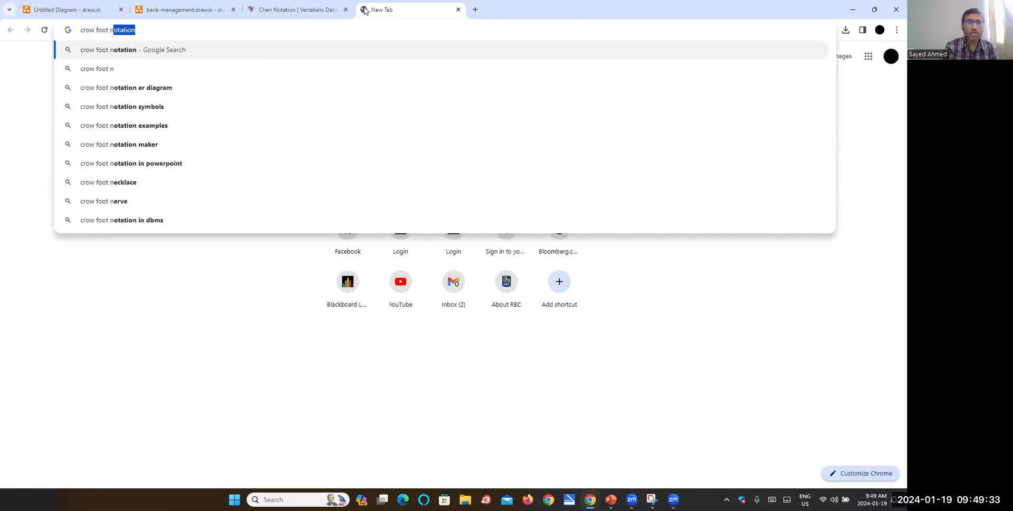
text(otation erd)
key(Return)
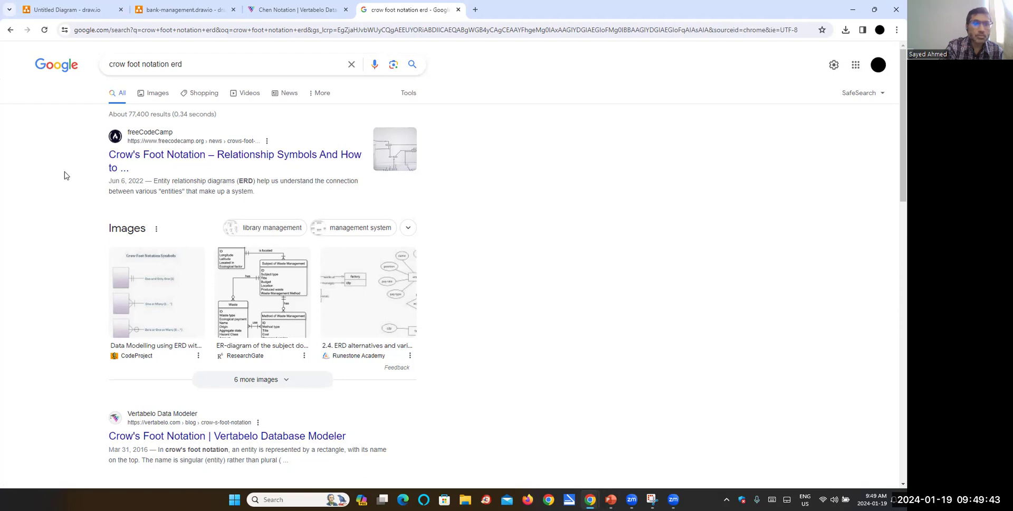
scroll(65, 175, down, 3)
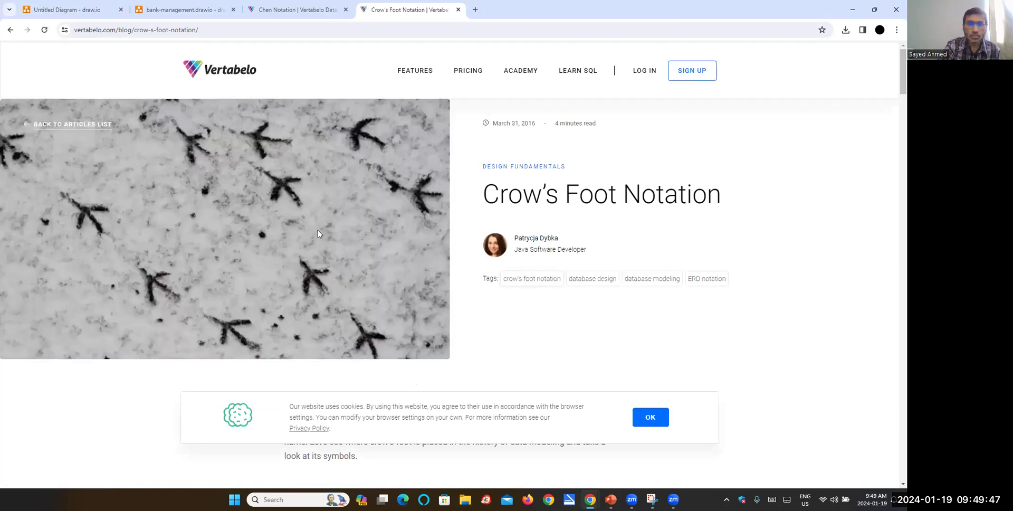
- Compare how entities are drawn in the Crow's Foot Notation article and in the Chen Notation article
scroll(318, 234, down, 15)
scroll(463, 181, down, 3)
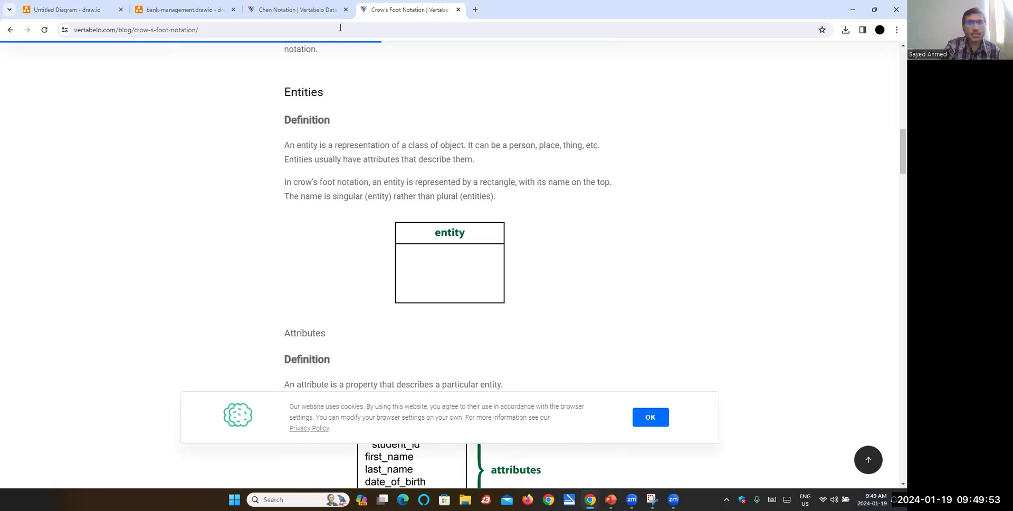
click(296, 10)
scroll(407, 169, up, 10)
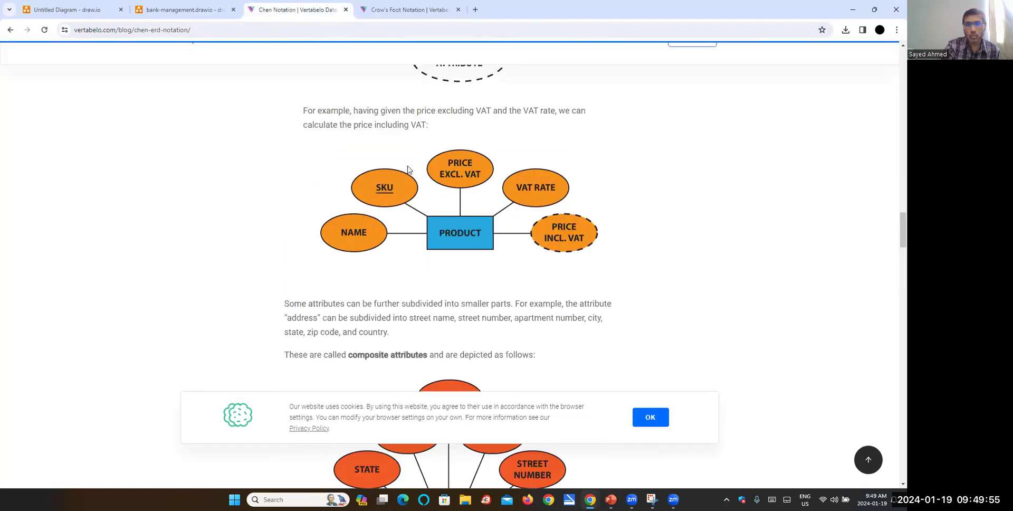
scroll(407, 169, up, 20)
scroll(411, 161, down, 2)
click(409, 10)
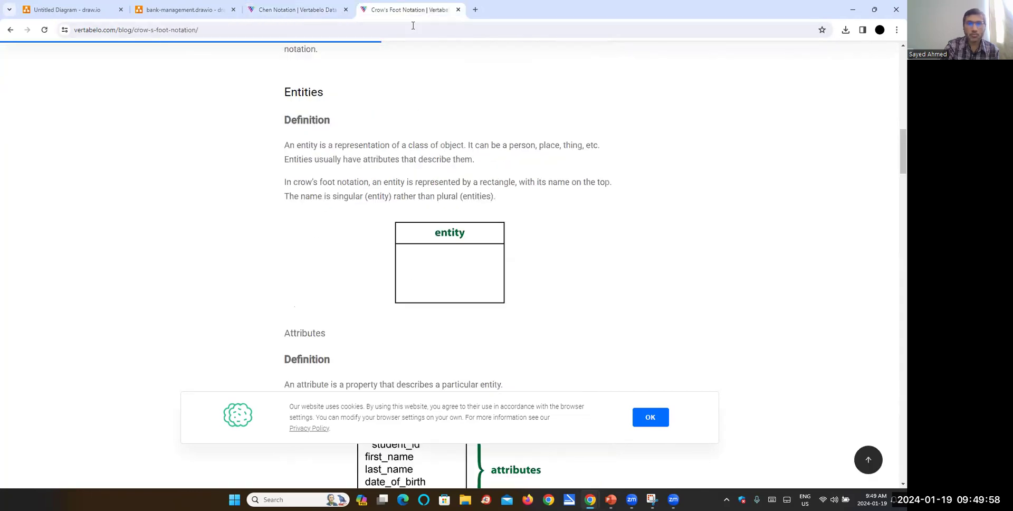
click(327, 13)
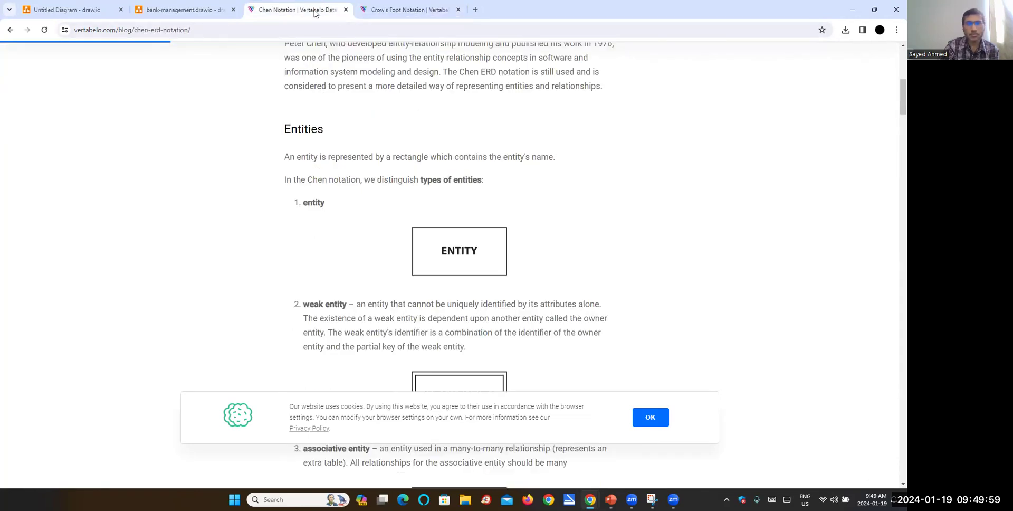
click(401, 10)
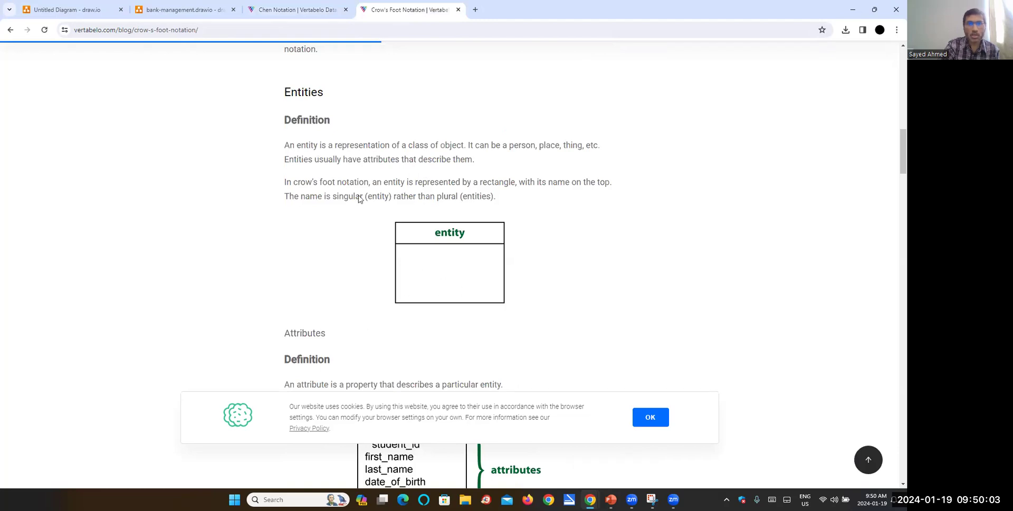
click(309, 11)
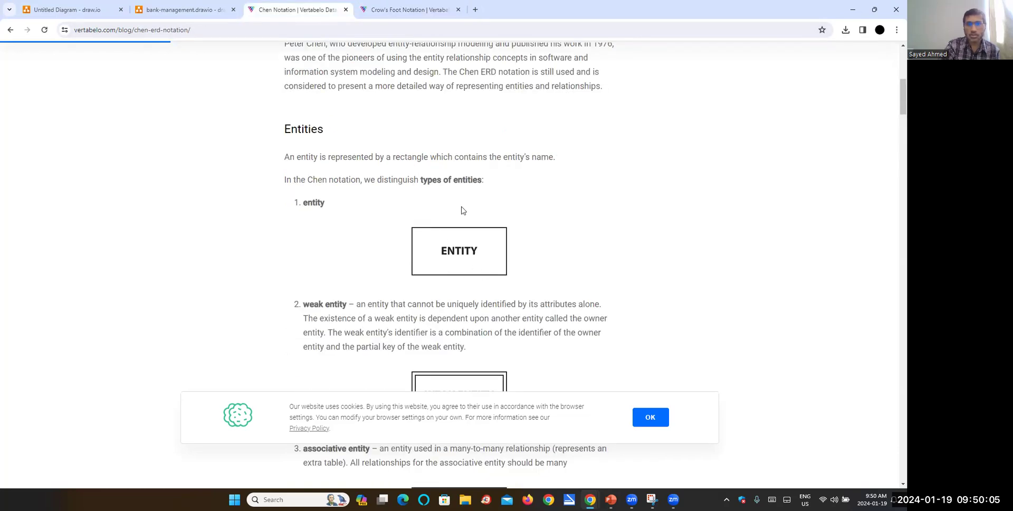
click(401, 10)
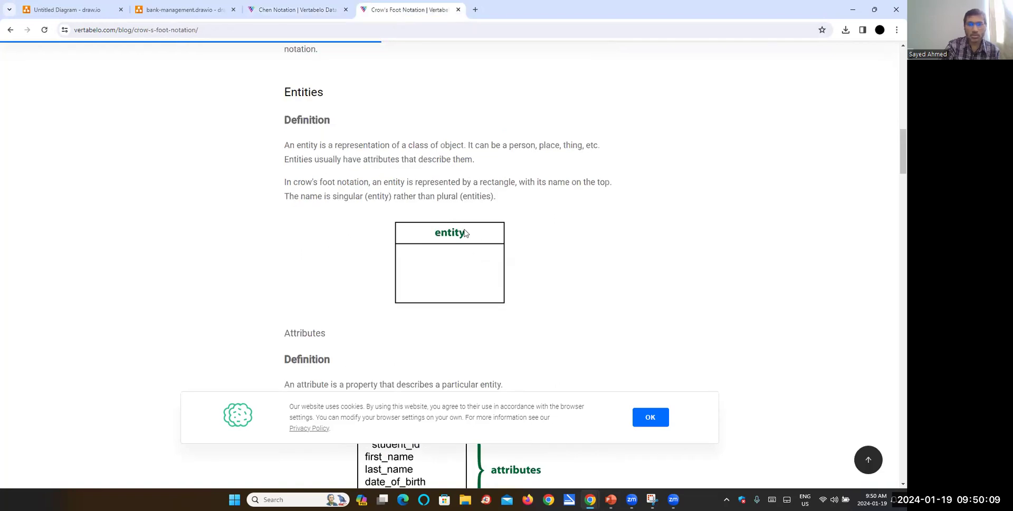
- Compare the attribute representation in the Crow's Foot and Chen articles, and check it against the bank-management diagram
scroll(431, 256, down, 3)
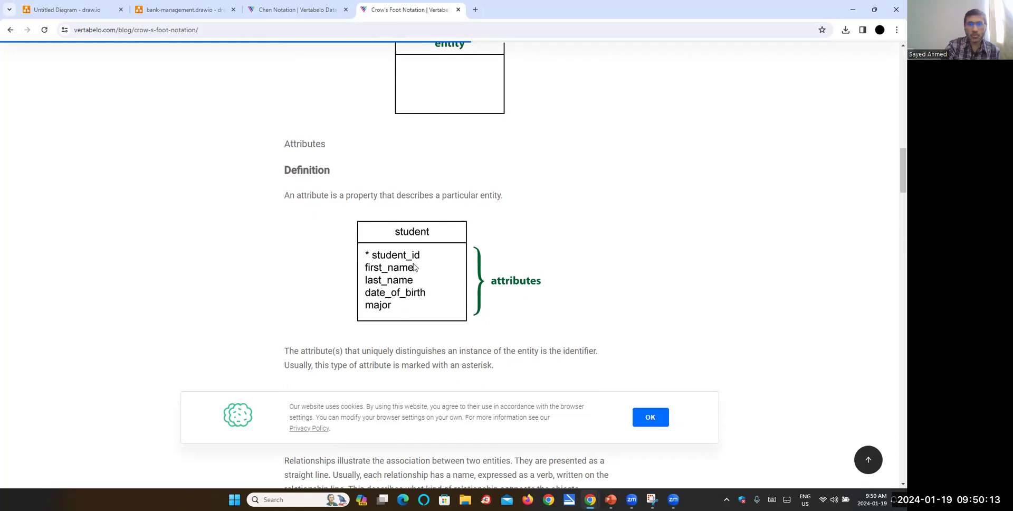
click(305, 11)
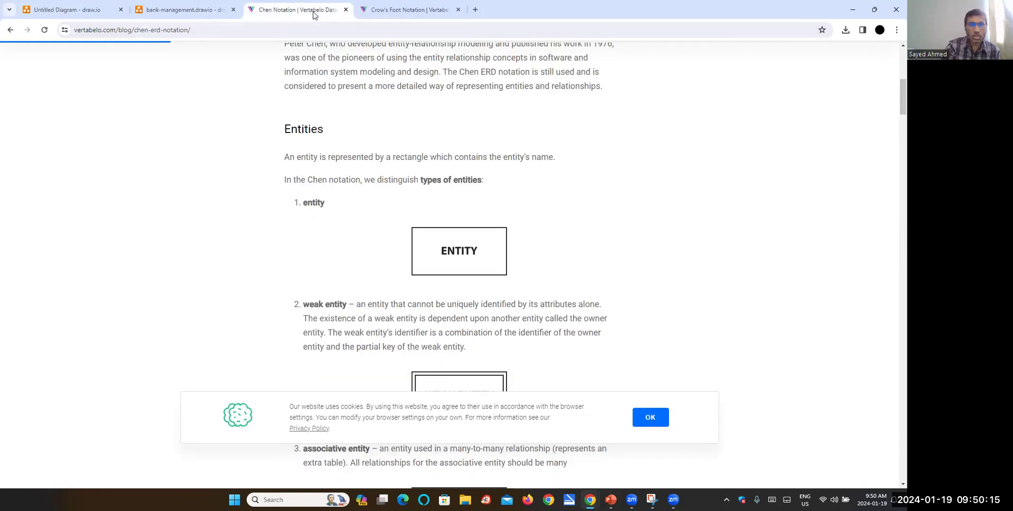
scroll(411, 255, down, 10)
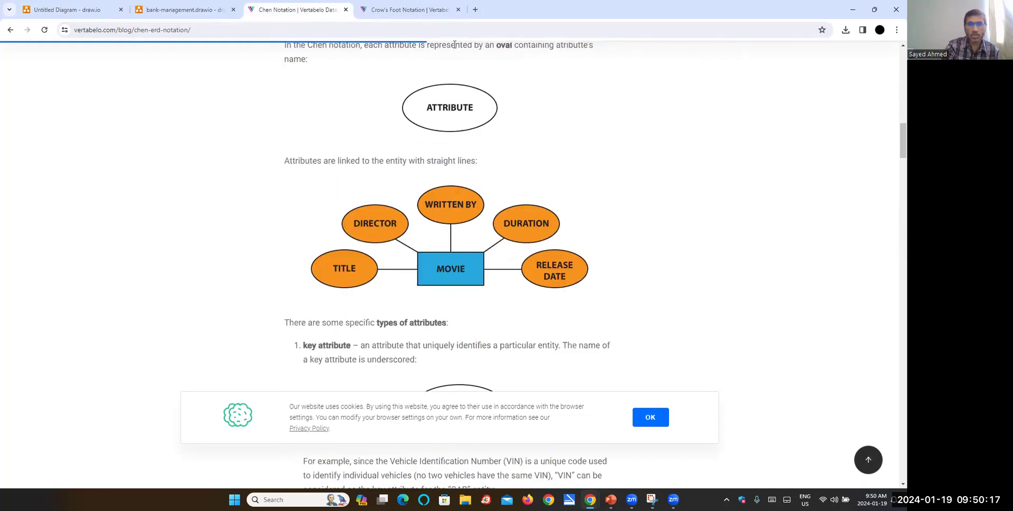
click(402, 9)
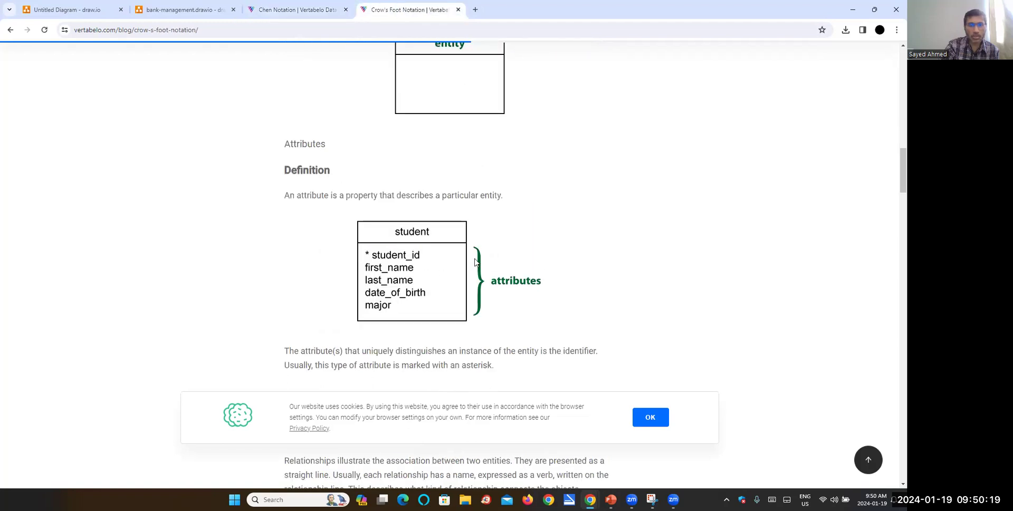
click(184, 13)
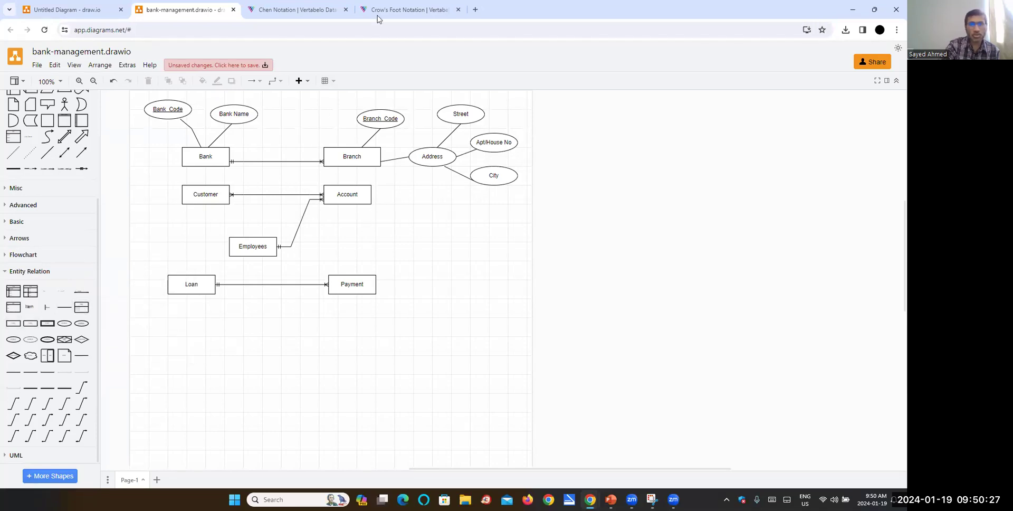
click(409, 9)
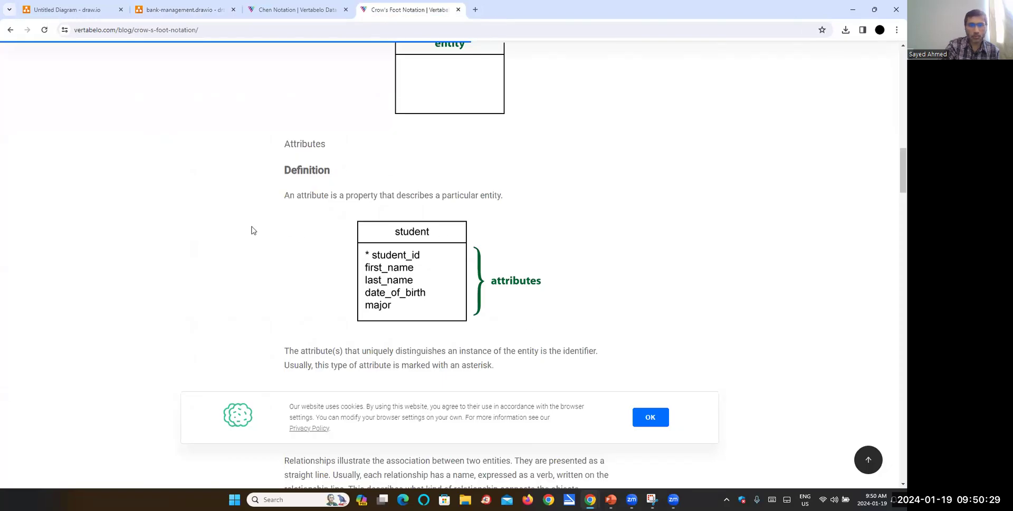
- Read the Crow's Foot article's relationships section on multiplicity of one or many and mandatory or optional indicators
scroll(409, 251, down, 7)
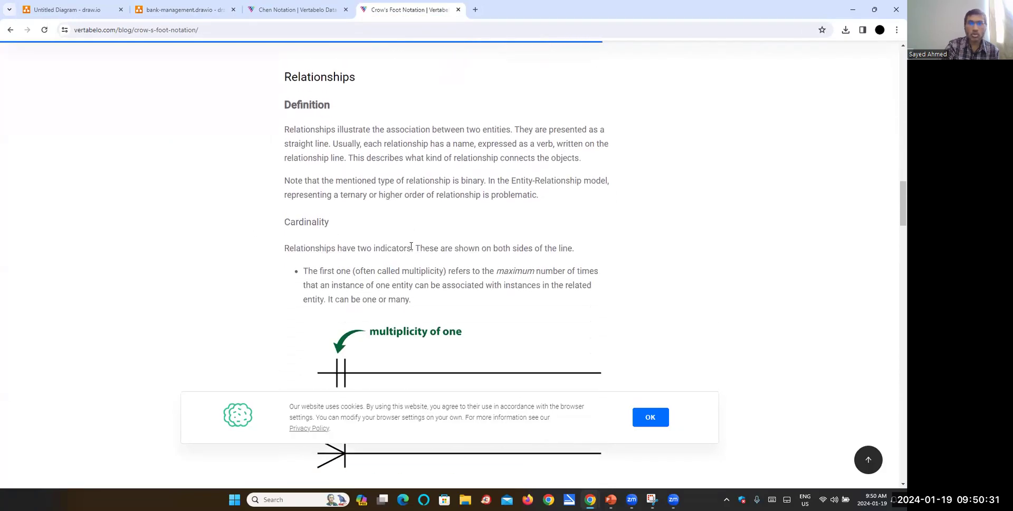
scroll(412, 251, down, 3)
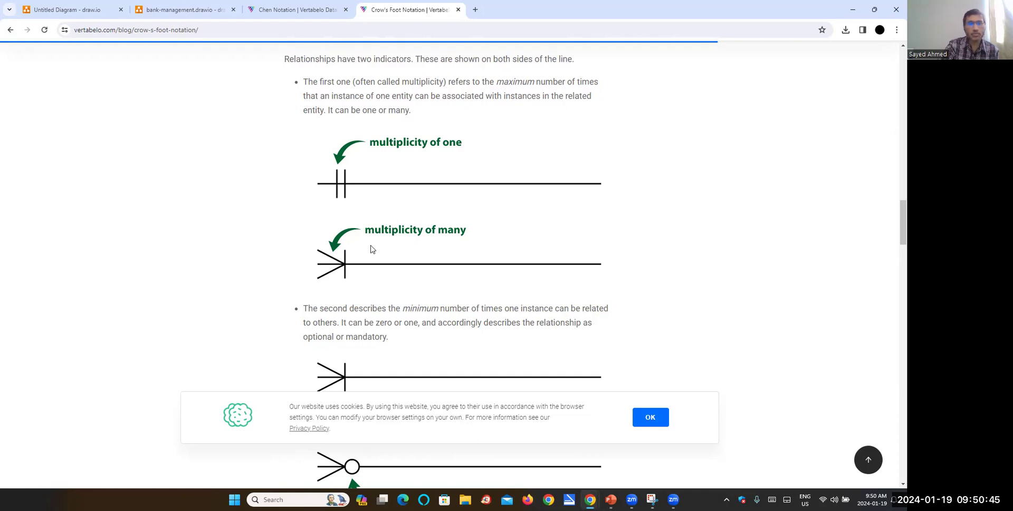
scroll(369, 252, down, 1)
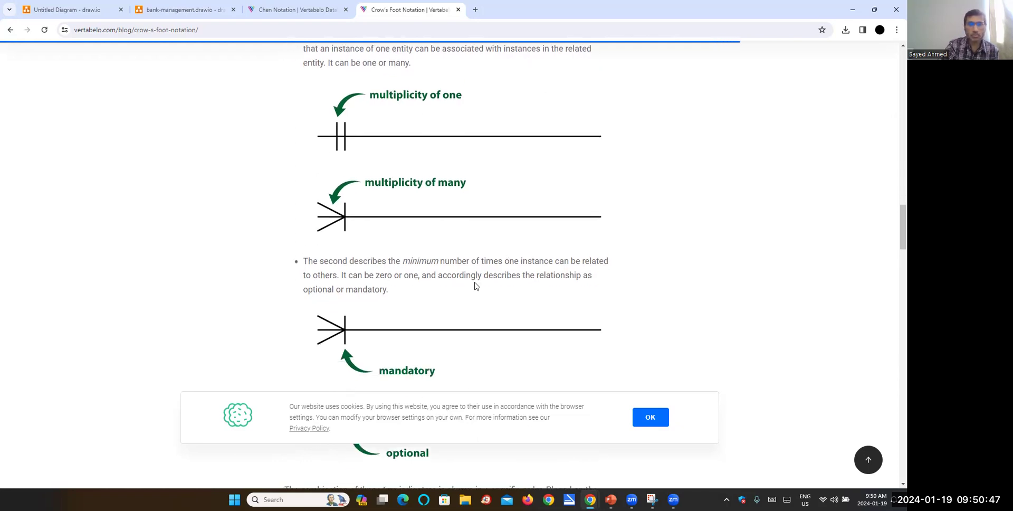
scroll(475, 285, down, 1)
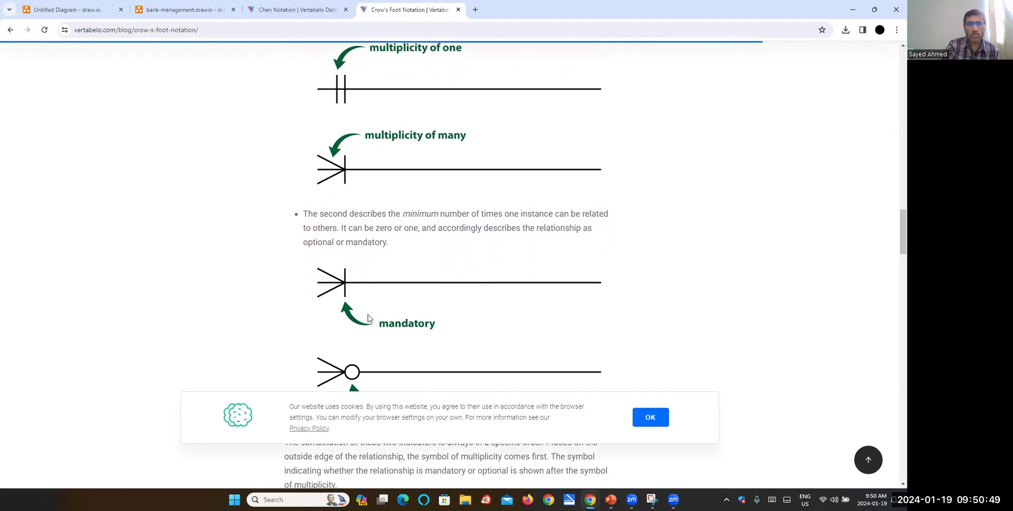
scroll(355, 165, up, 2)
scroll(369, 201, down, 5)
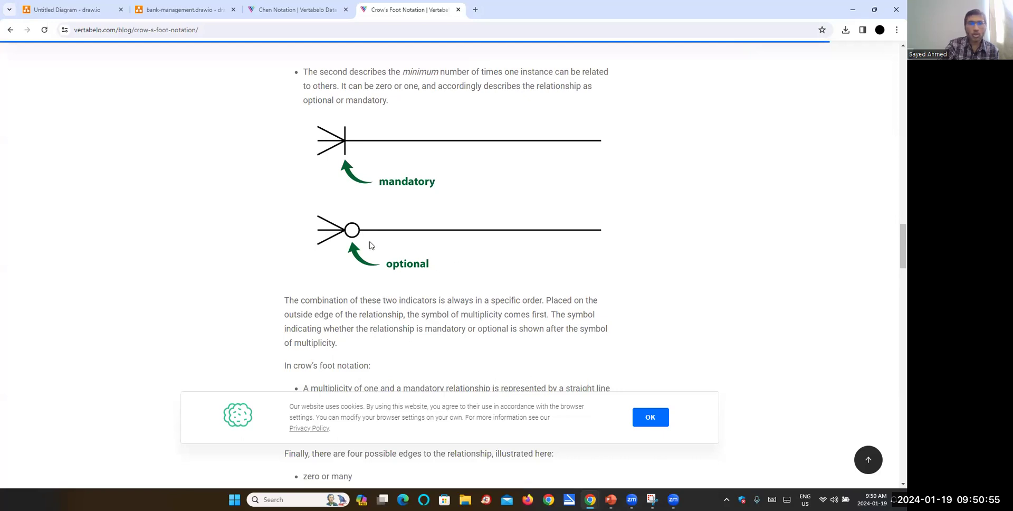
- Return to the Chen Notation article and review its entity types and its key, partial key and multivalued attributes
click(296, 10)
scroll(430, 196, up, 13)
scroll(430, 196, down, 9)
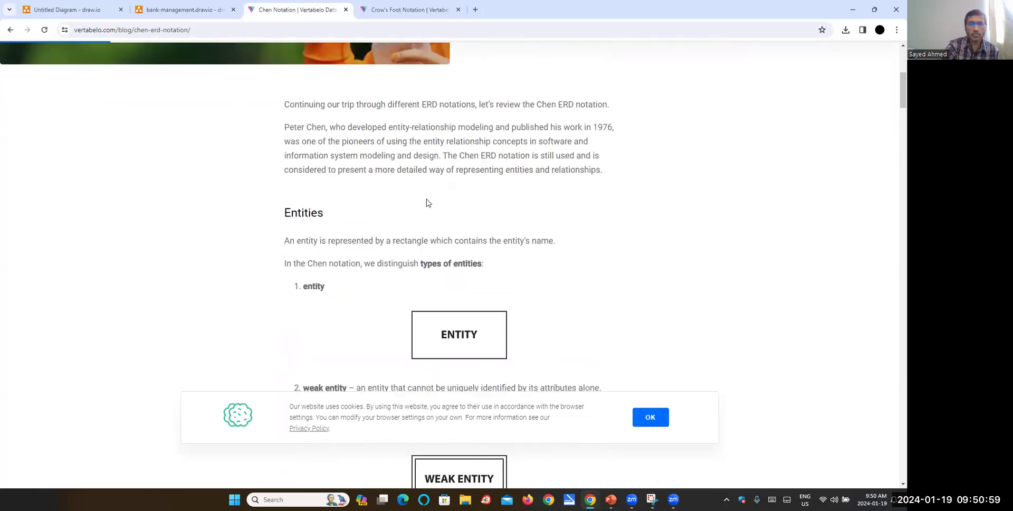
scroll(427, 203, down, 8)
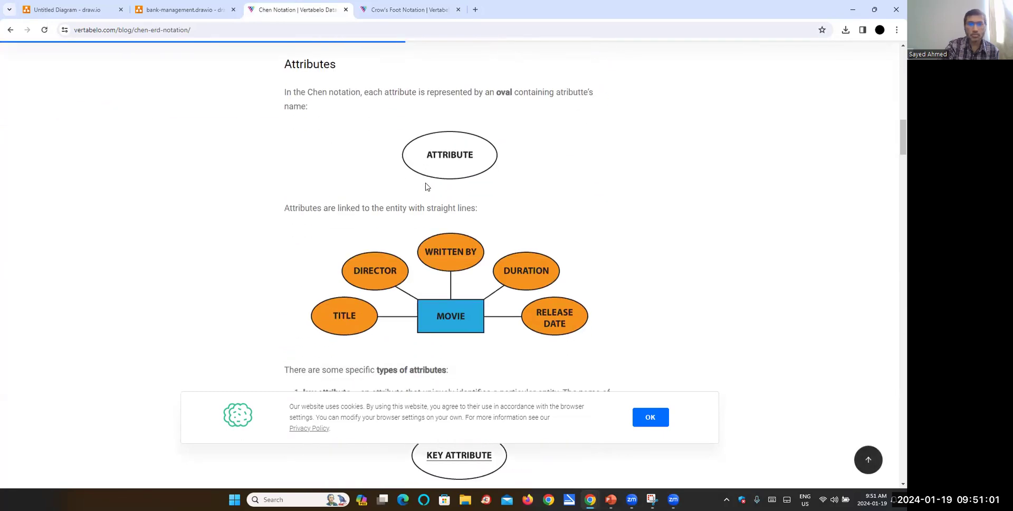
scroll(419, 195, up, 3)
scroll(417, 196, down, 5)
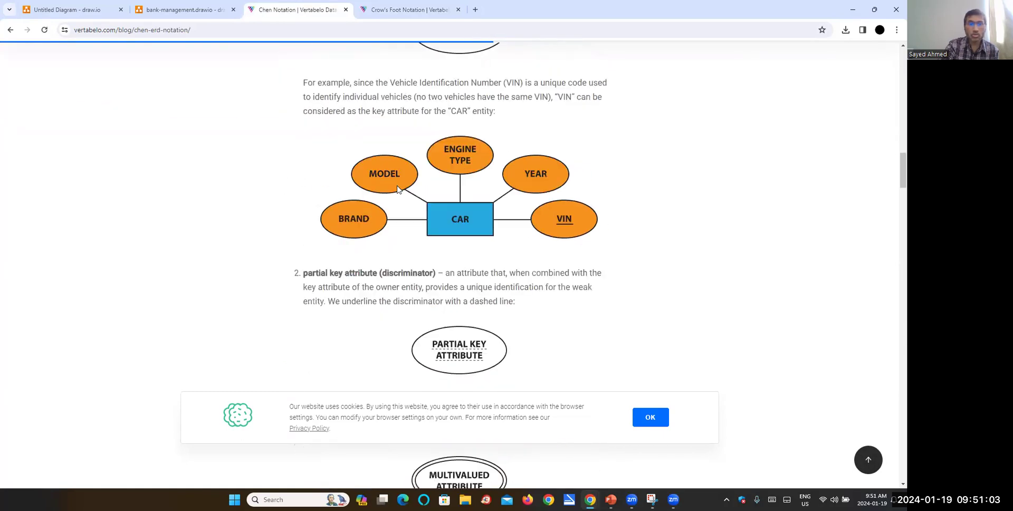
scroll(406, 197, down, 1)
scroll(407, 196, down, 1)
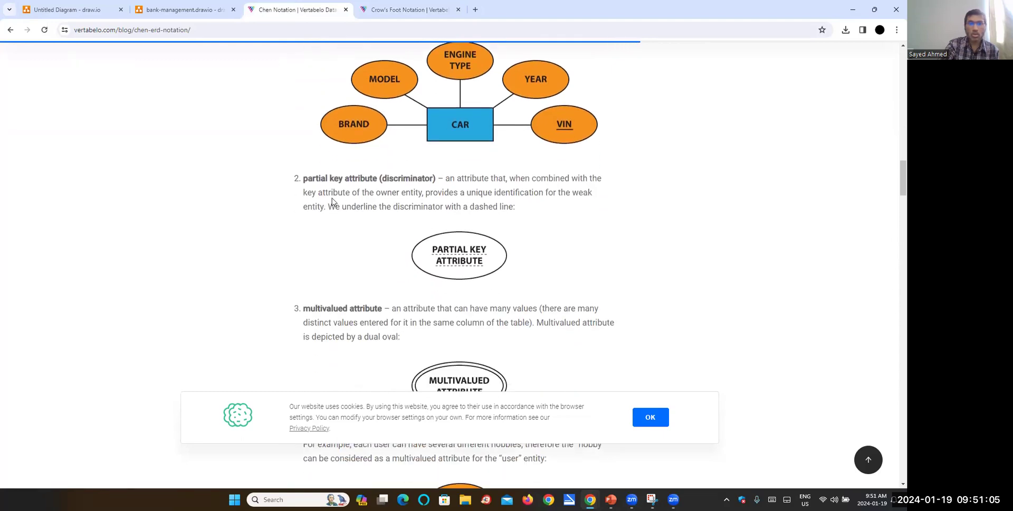
scroll(380, 210, up, 20)
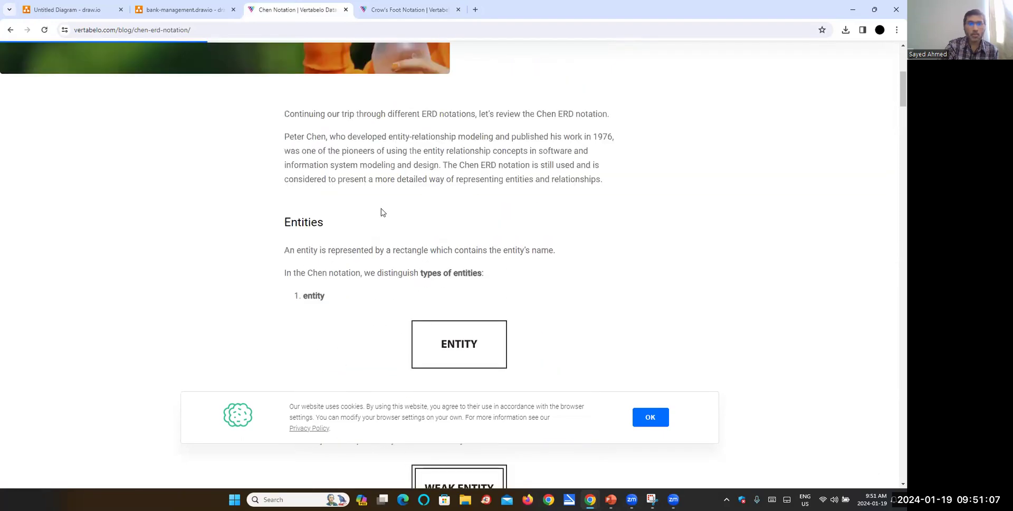
- Review the Chen Notation article's sections on derived attributes, strong and weak relationships, optionality and cardinality
scroll(382, 211, down, 18)
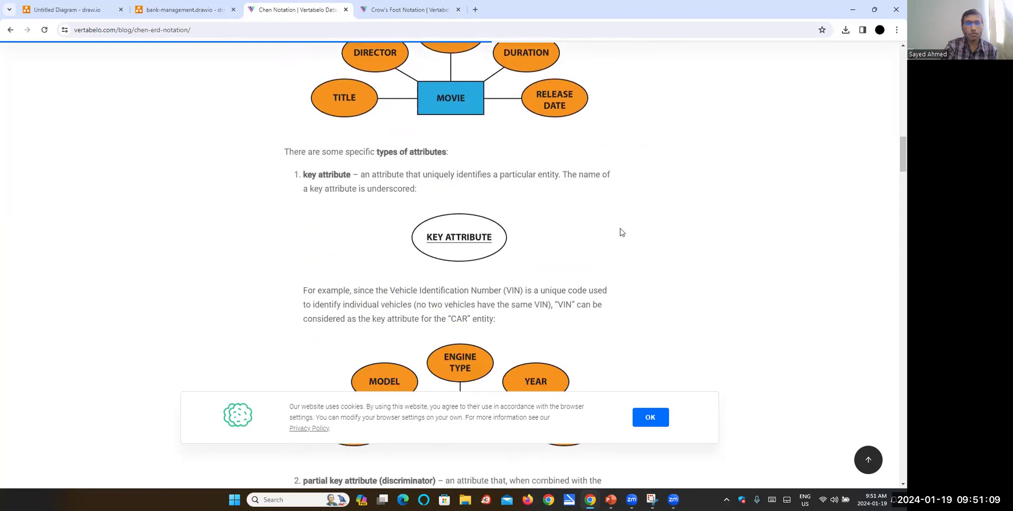
scroll(621, 232, down, 3)
scroll(621, 233, down, 15)
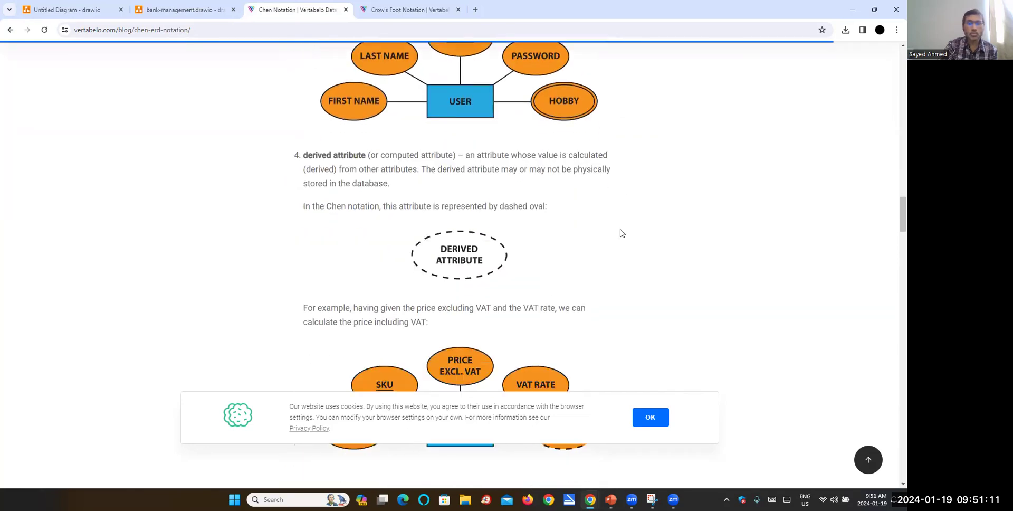
scroll(621, 233, down, 5)
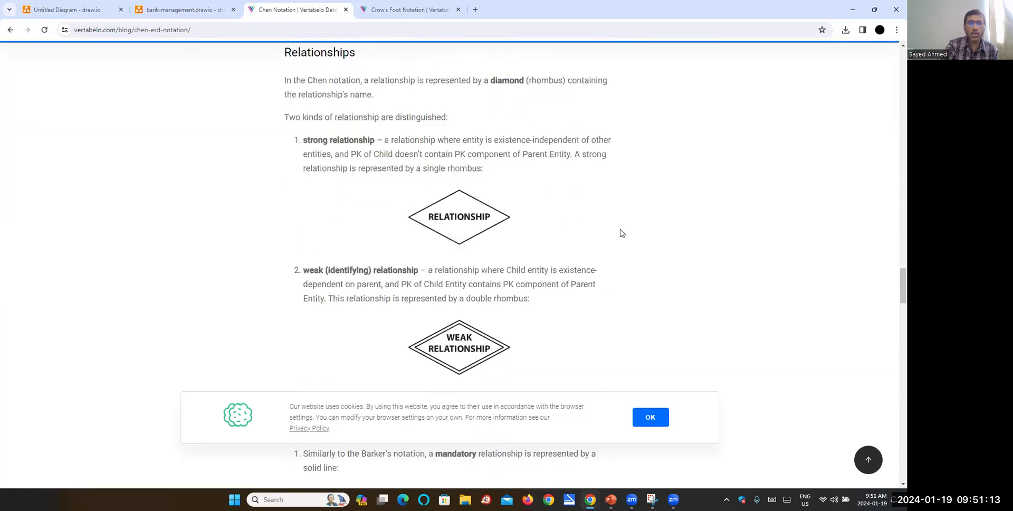
scroll(517, 230, down, 6)
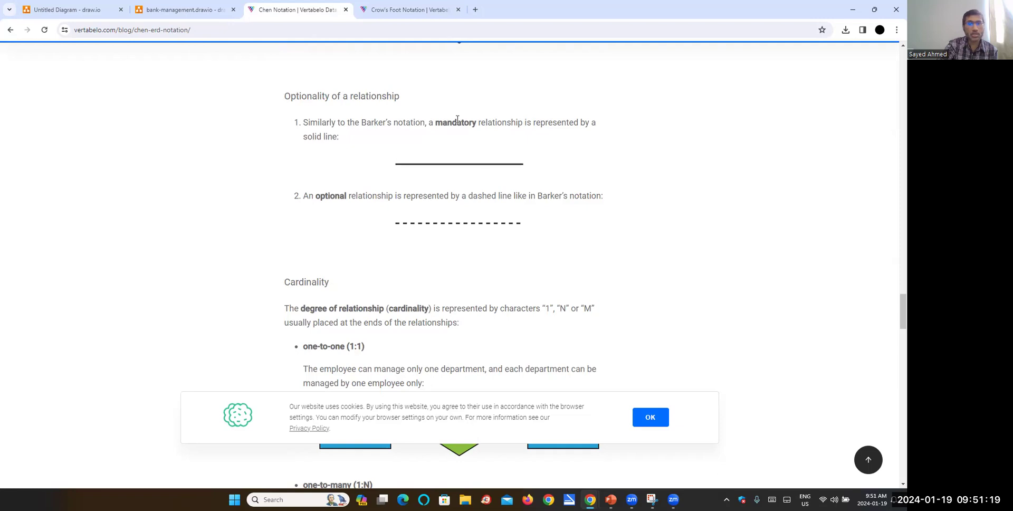
- Switch to the Crow's Foot Notation article and study its symbols for zero or many, one or many, one and only one, and zero or one
click(417, 11)
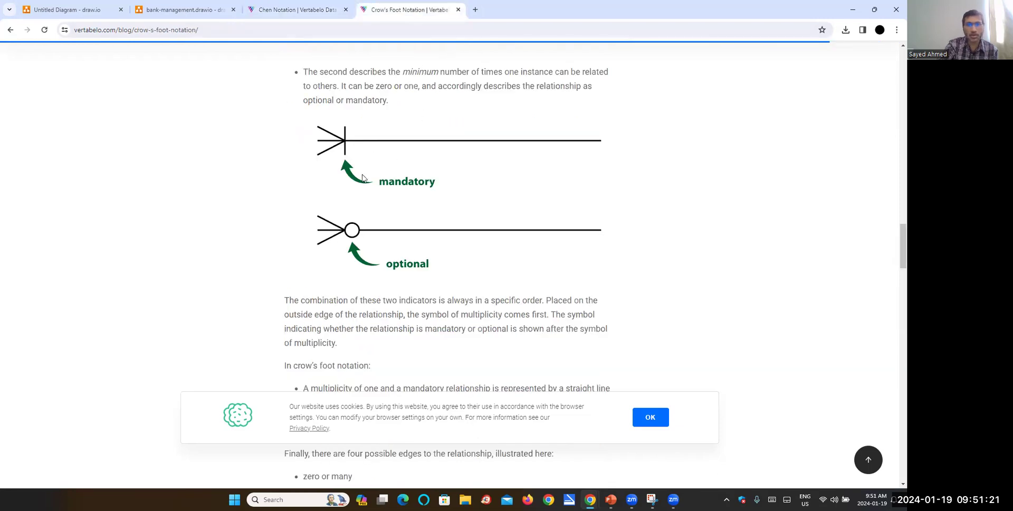
scroll(175, 276, down, 4)
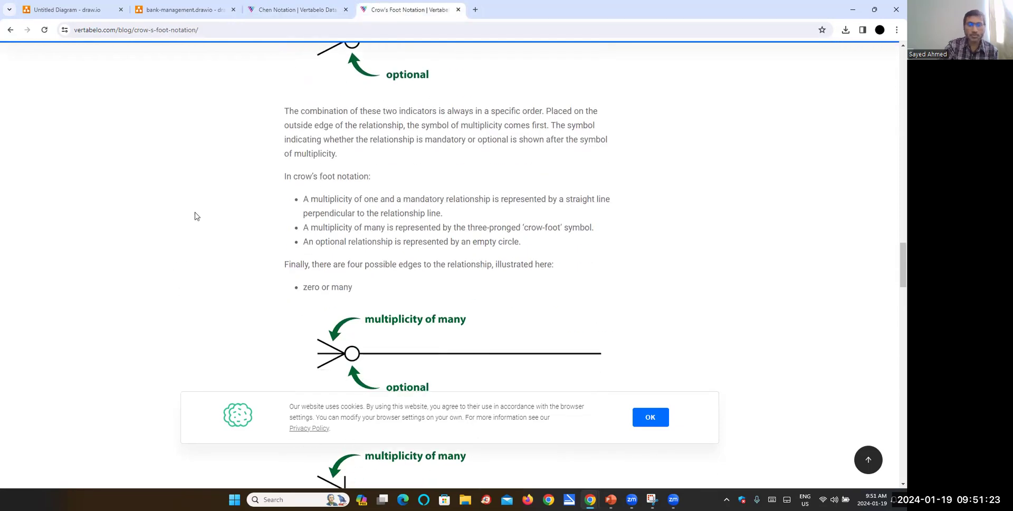
scroll(195, 219, down, 2)
scroll(197, 219, down, 1)
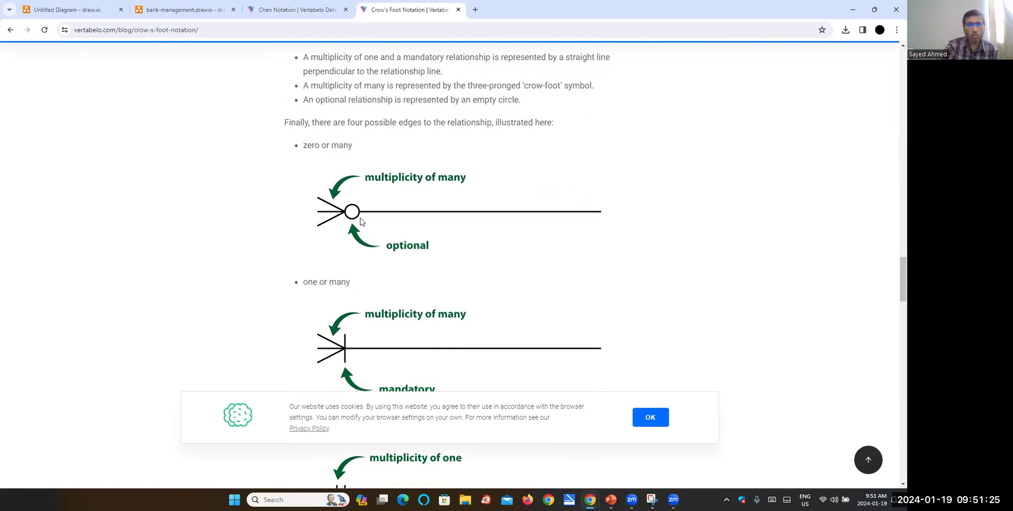
scroll(378, 275, down, 2)
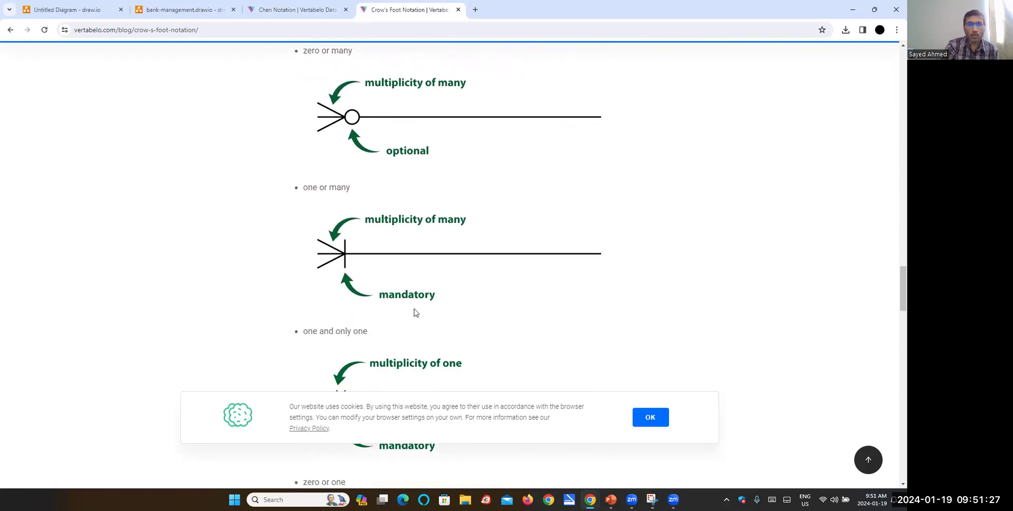
scroll(348, 251, down, 3)
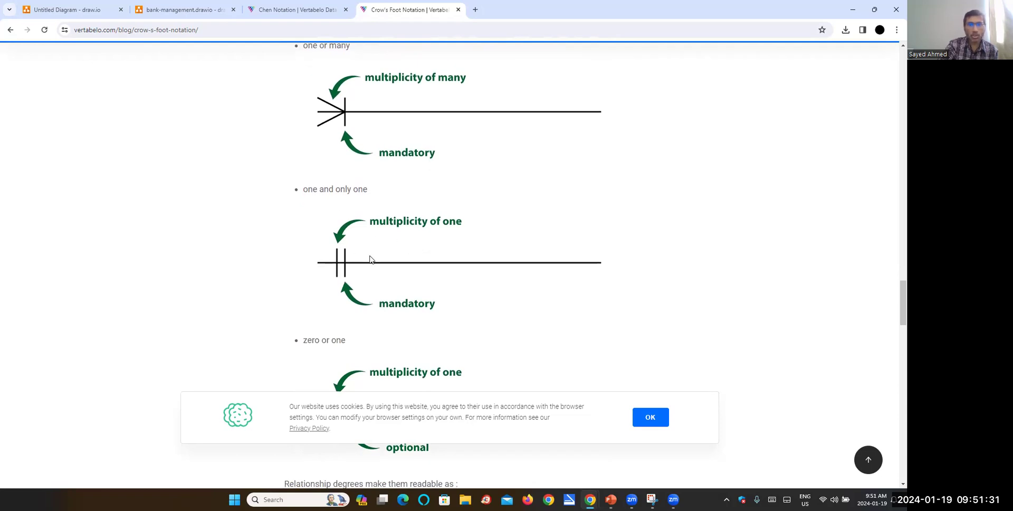
scroll(448, 299, down, 3)
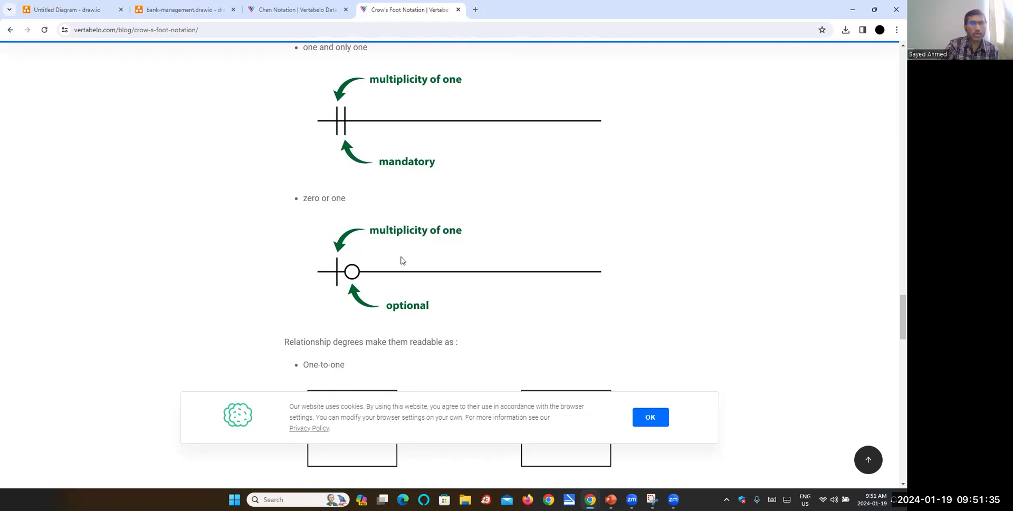
- Examine the Crow's Foot article's one-to-one, one-to-many and many-to-many examples and its links to other notations, and return to the history section
scroll(344, 280, down, 2)
scroll(401, 277, down, 3)
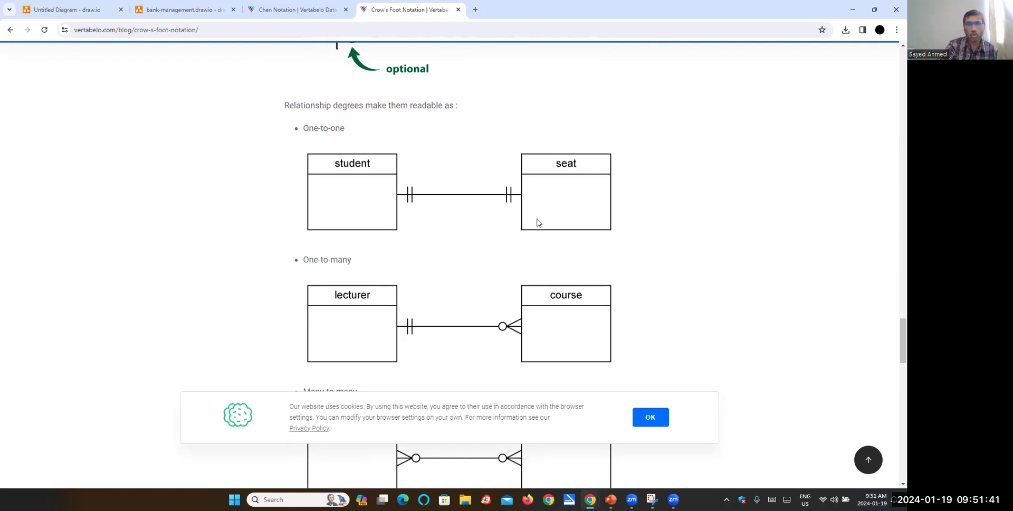
scroll(535, 222, down, 2)
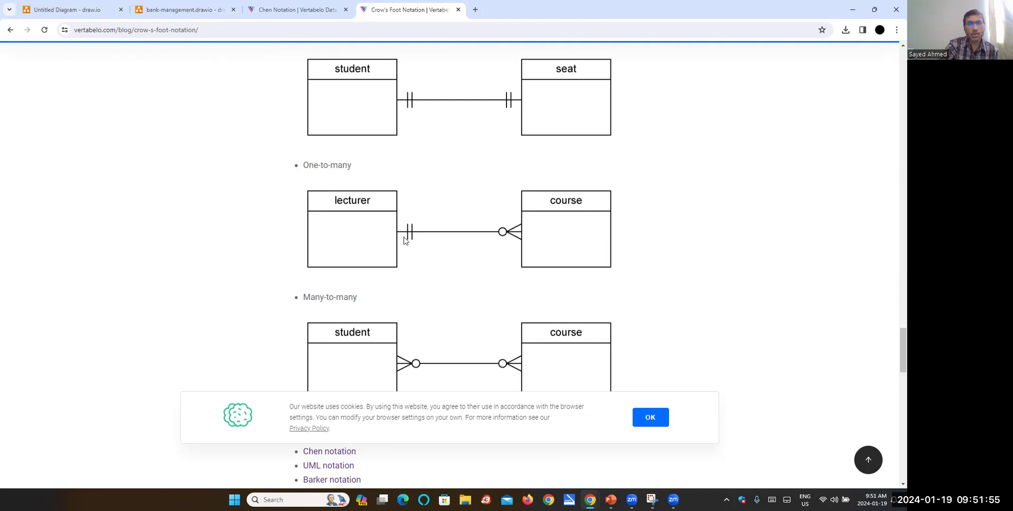
scroll(387, 242, down, 2)
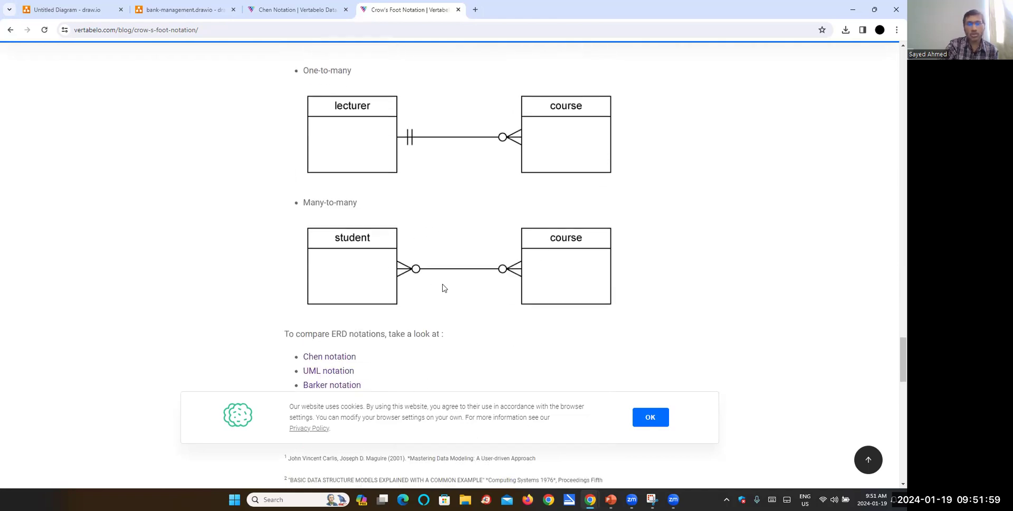
scroll(493, 288, down, 4)
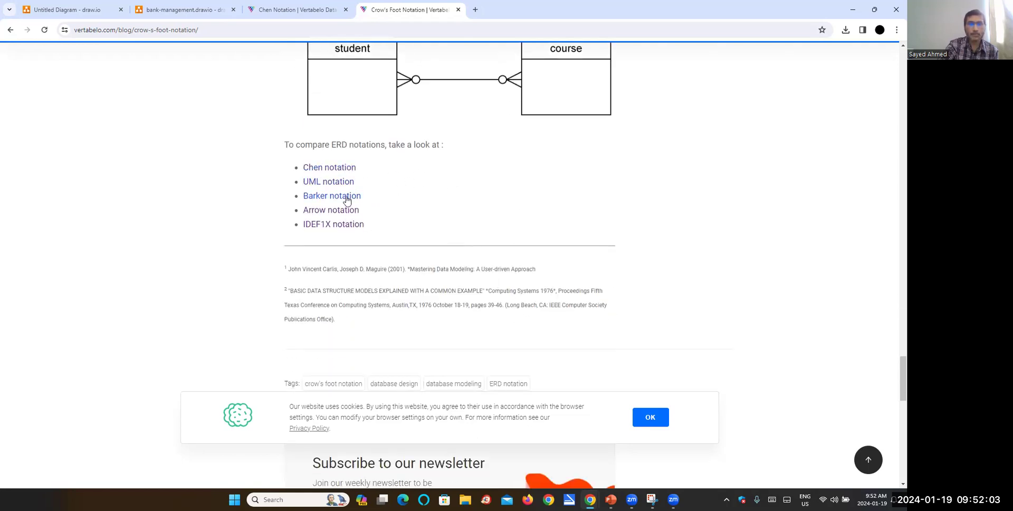
scroll(436, 208, down, 3)
scroll(436, 208, down, 5)
scroll(436, 205, up, 15)
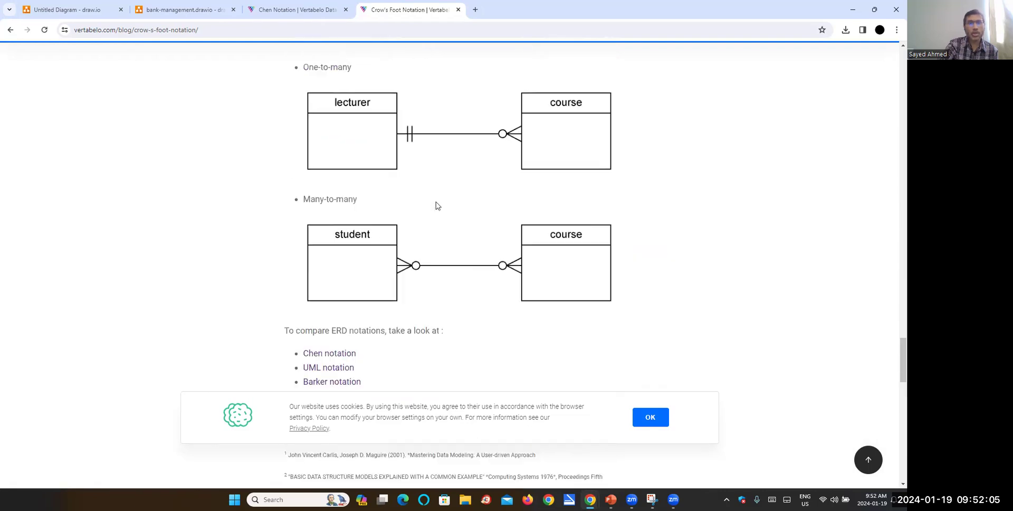
scroll(435, 204, up, 20)
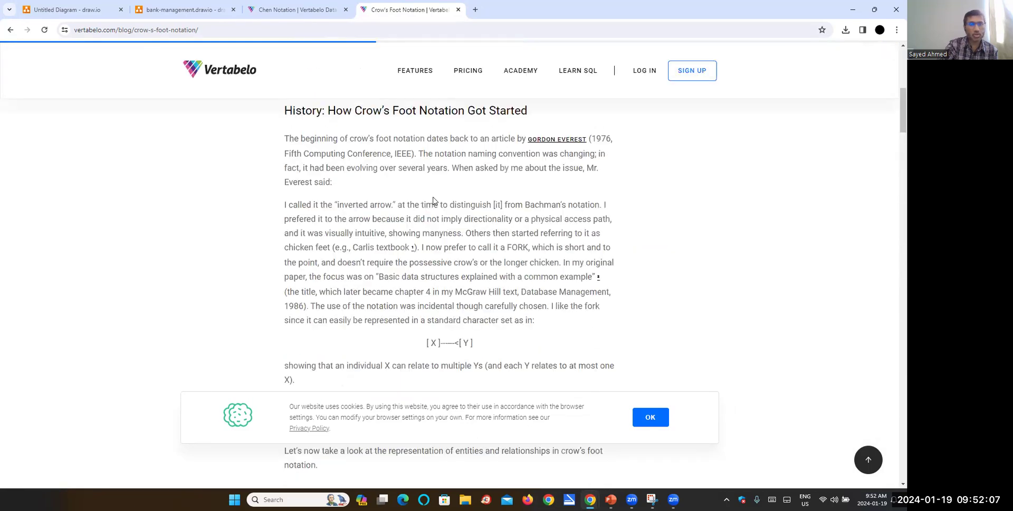
scroll(476, 224, down, 5)
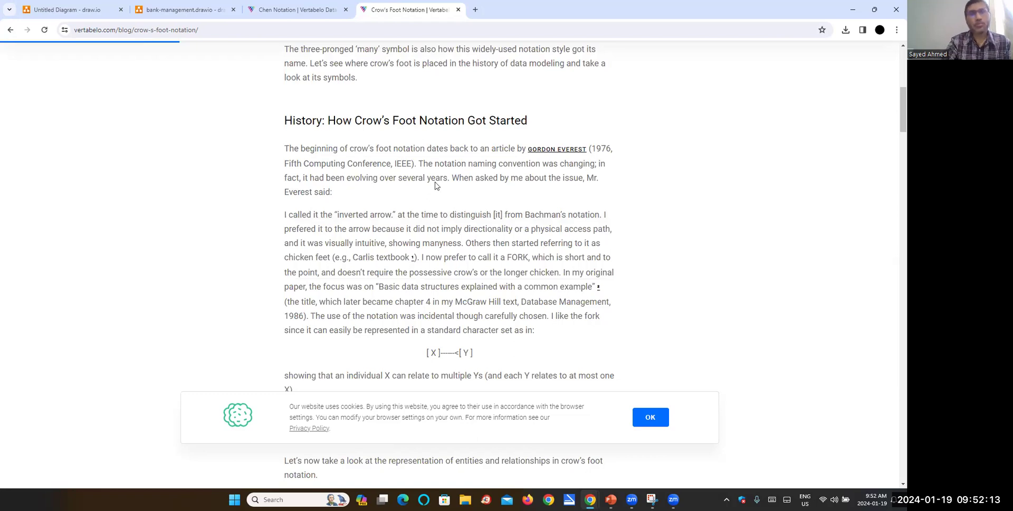
- Return to the bank-management diagram, try connecting the Customer entity to Bank, and undo the connector
click(188, 9)
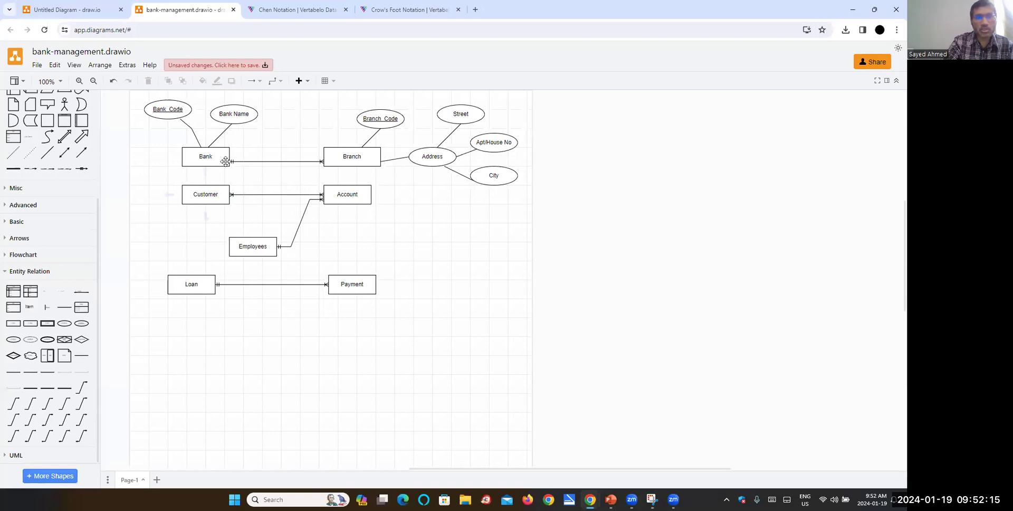
drag(205, 179, 205, 158)
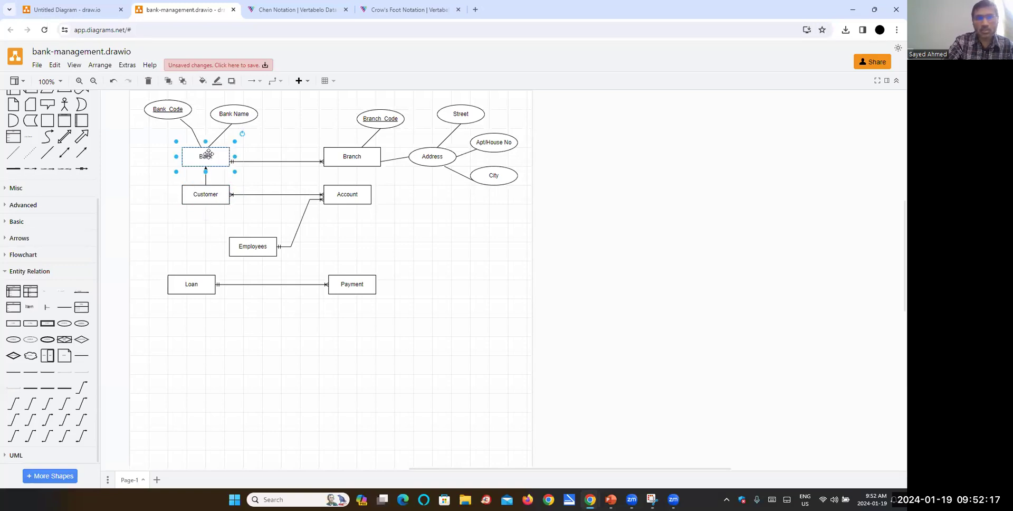
click(149, 193)
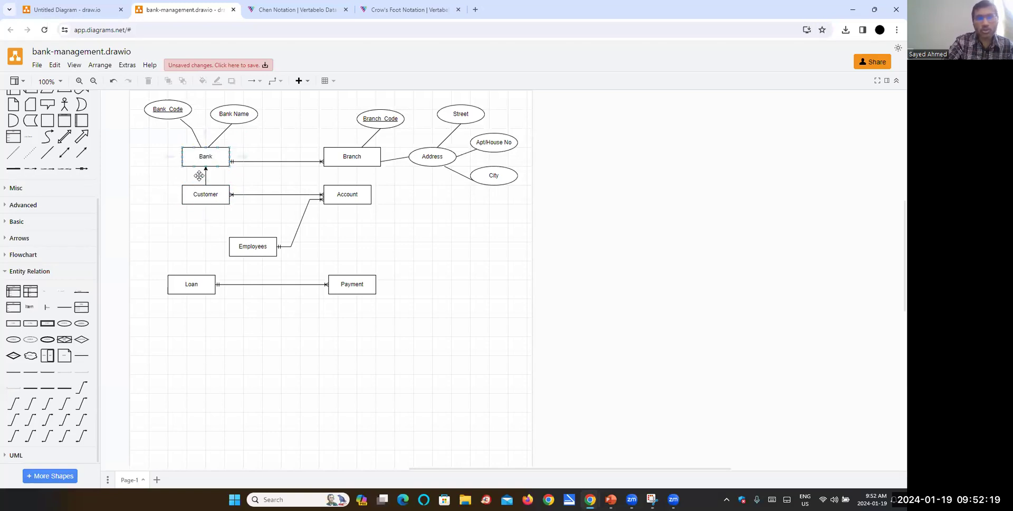
key(ctrl+z)
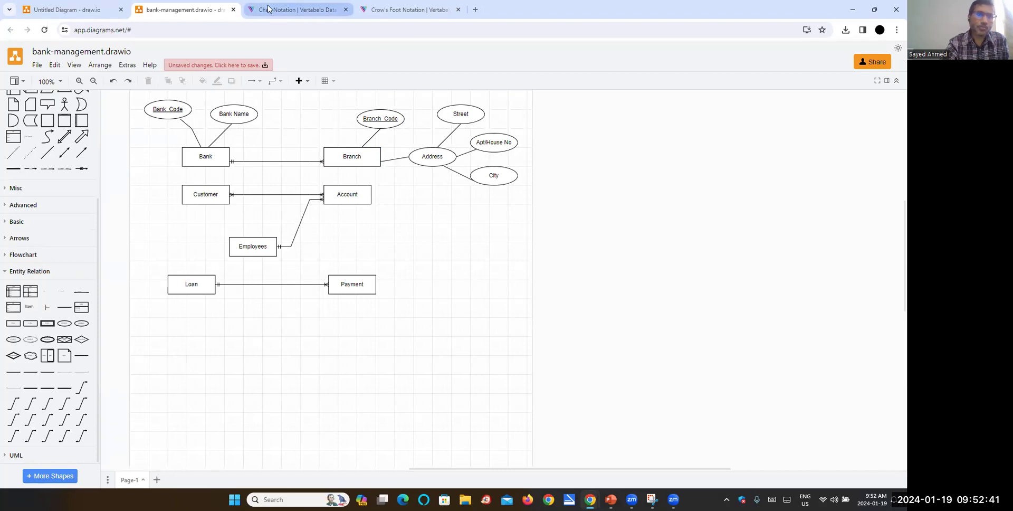
- Review the Chen article's attribute and entity types alongside the Crow's Foot article, and return to the bank-management diagram
click(295, 10)
scroll(352, 192, up, 6)
scroll(352, 192, up, 15)
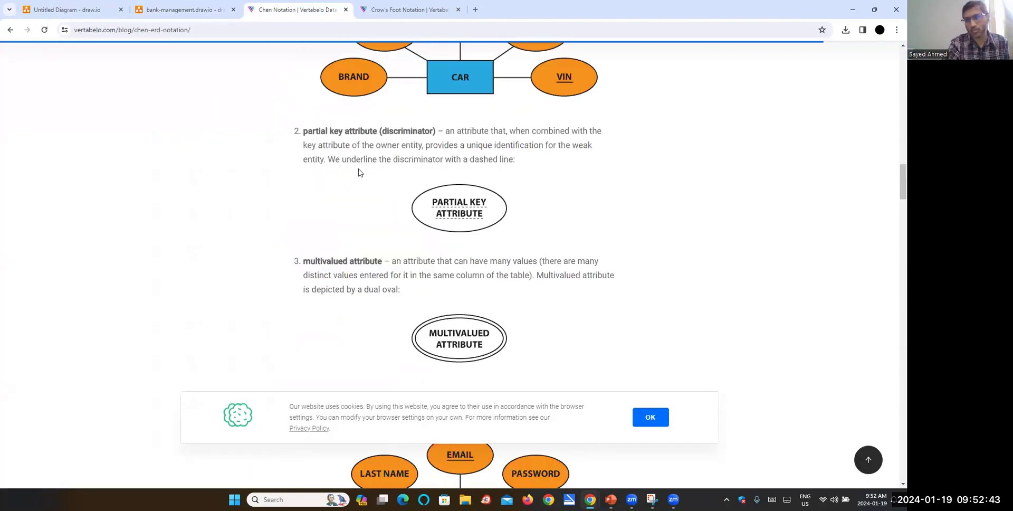
click(402, 12)
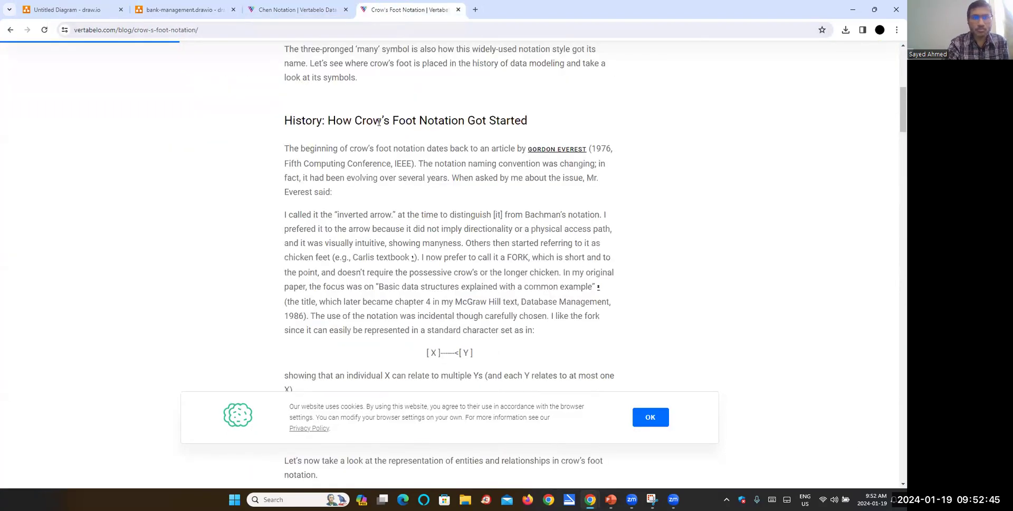
click(269, 11)
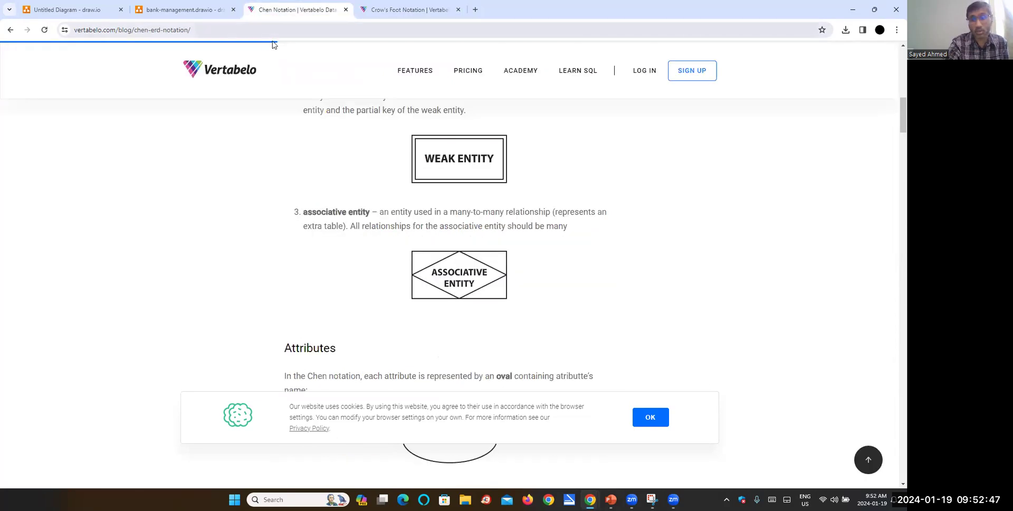
click(195, 10)
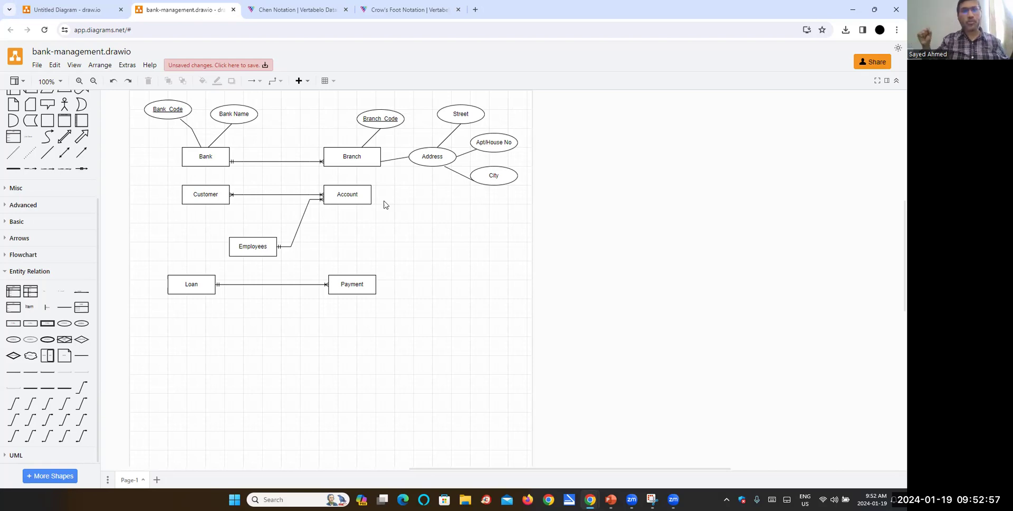
- Check how the Crow's Foot article lists attributes inside the student entity and marks the identifier
click(391, 9)
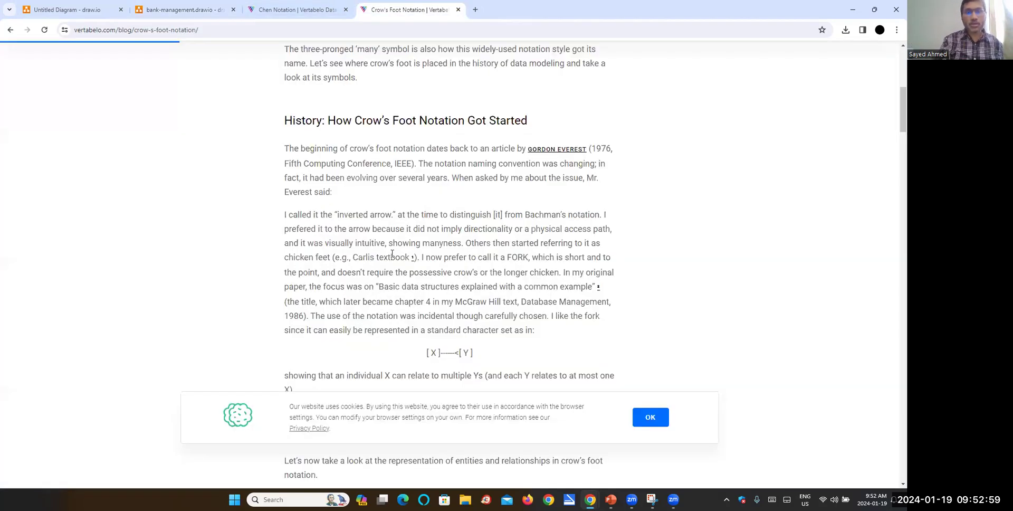
scroll(481, 151, down, 4)
scroll(479, 161, up, 10)
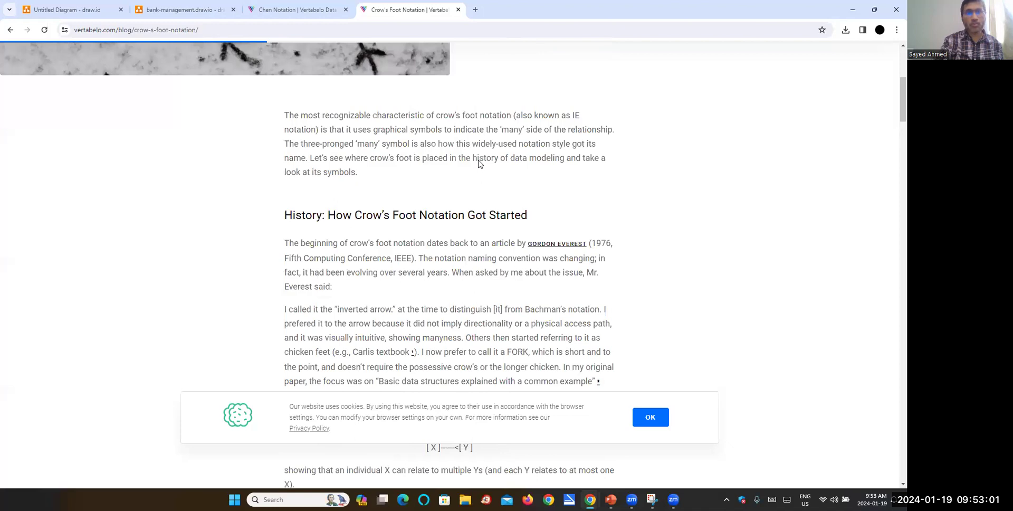
scroll(480, 165, down, 15)
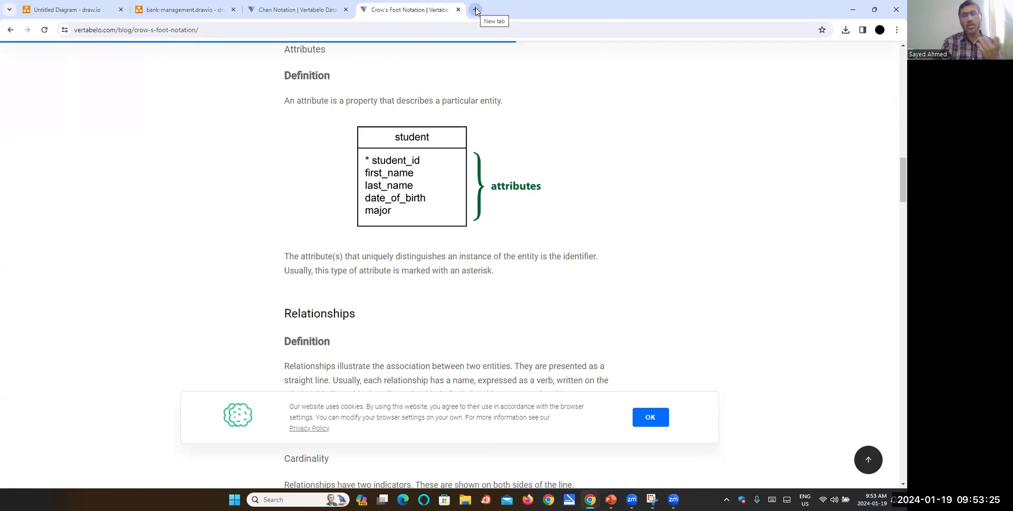
- Add the Table 2 entity shape with PK,FK1 and PK,FK2 rows to the bank-management diagram, below the Loan entity
click(163, 10)
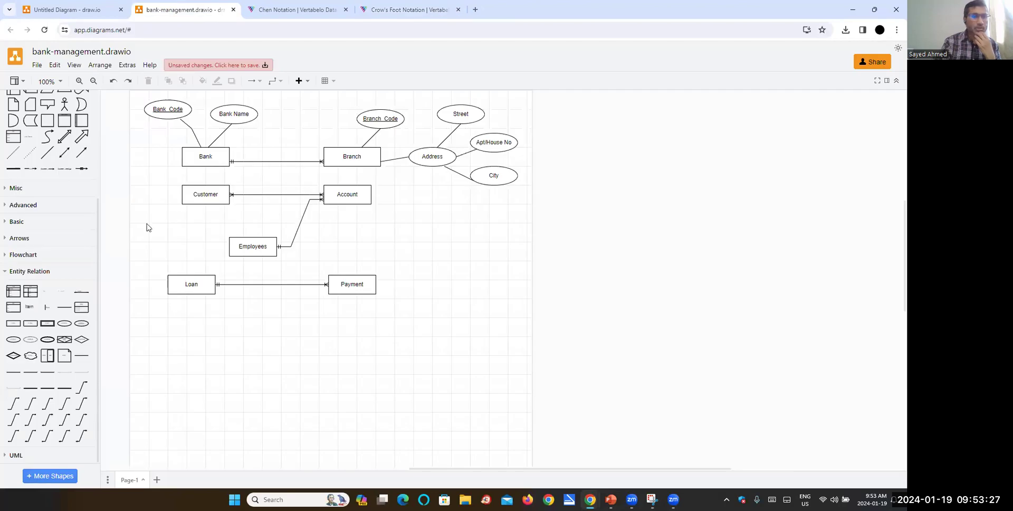
mouse_move(35, 296)
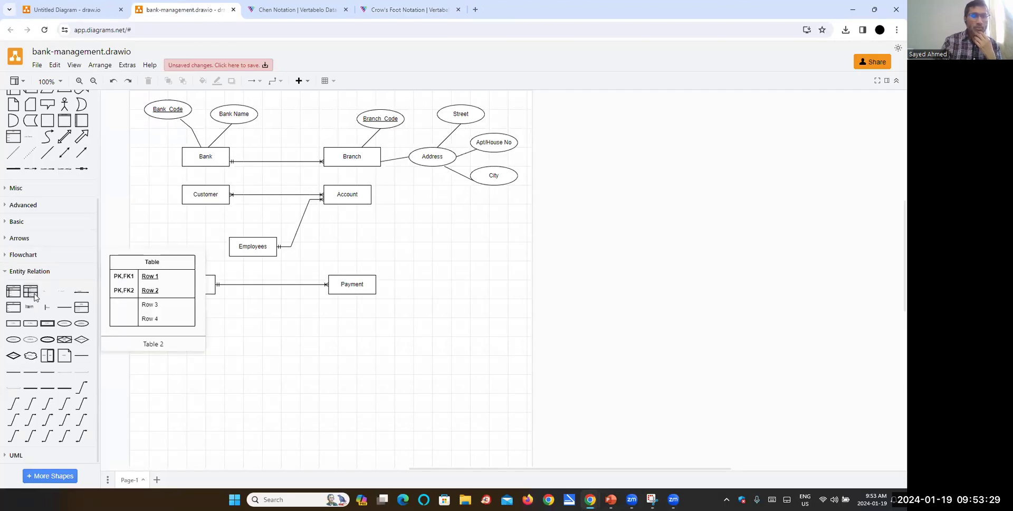
click(35, 295)
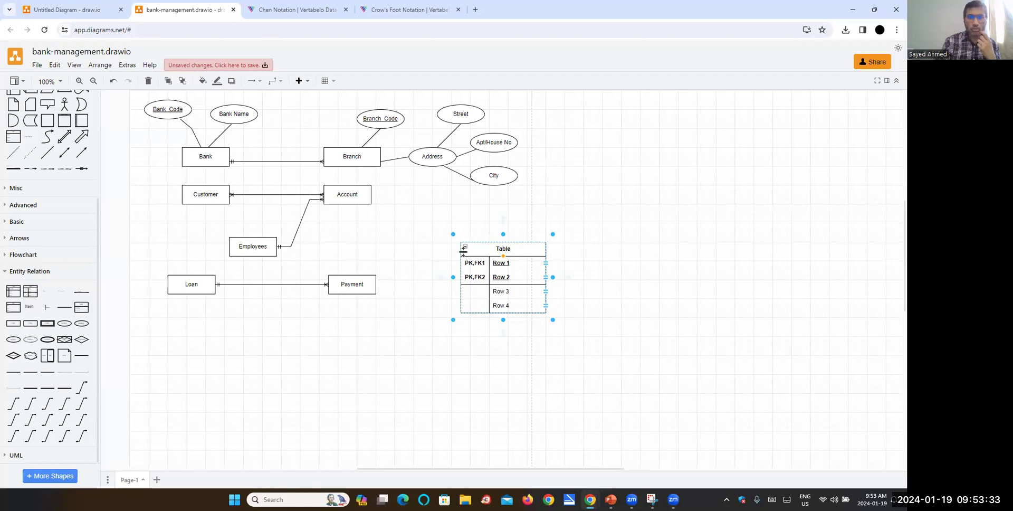
drag(464, 247, 189, 334)
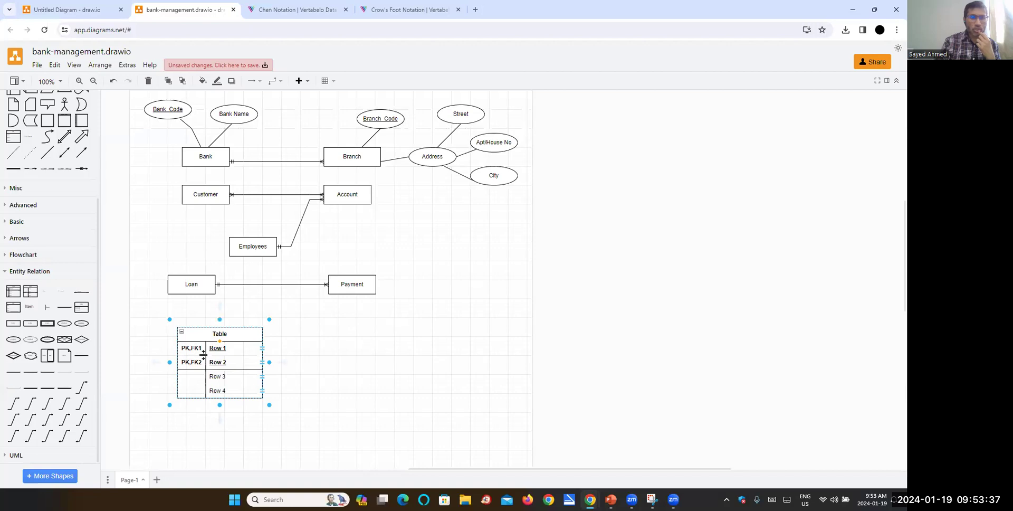
- Add an entity table shape with a PK UniqueID row beside the first table, below the Payment entity, and select the first table
mouse_move(42, 310)
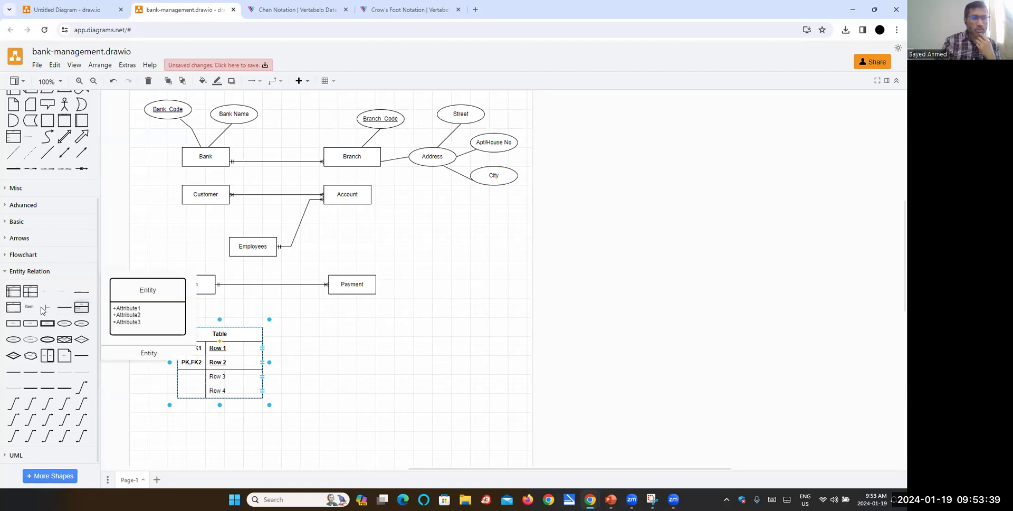
click(14, 298)
drag(502, 248, 268, 363)
click(440, 372)
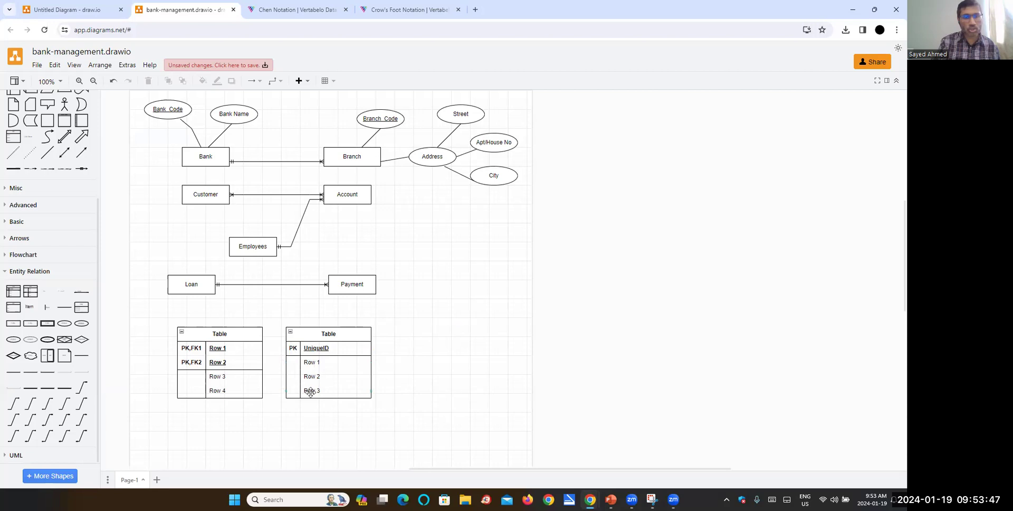
click(224, 361)
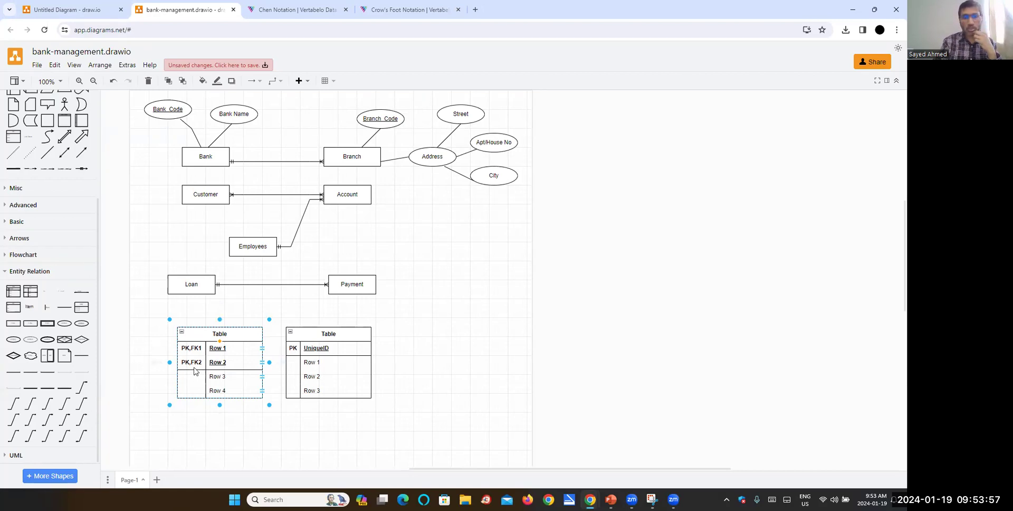
- Deselect the first table and search Google in a new tab for "crow foot erd attribute types symbol"
click(417, 364)
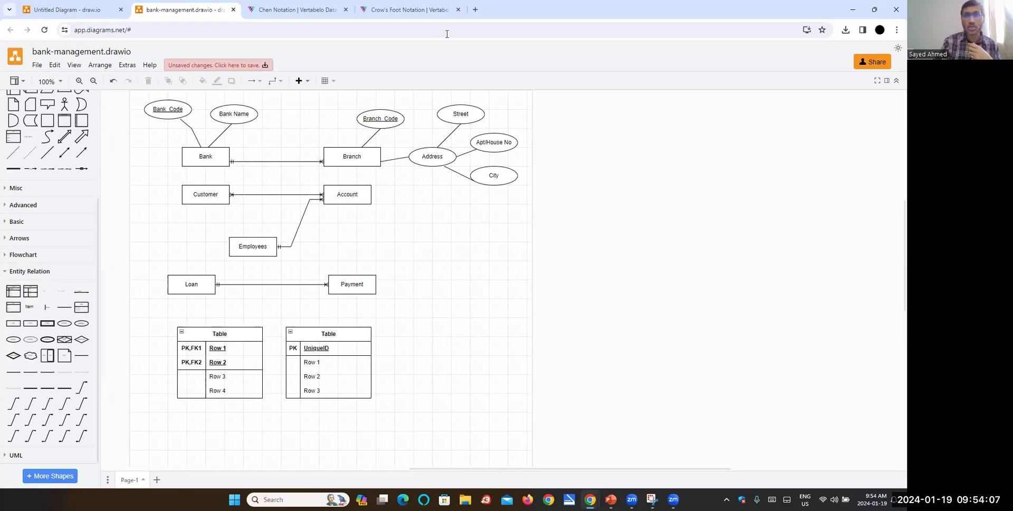
click(475, 9)
click(362, 191)
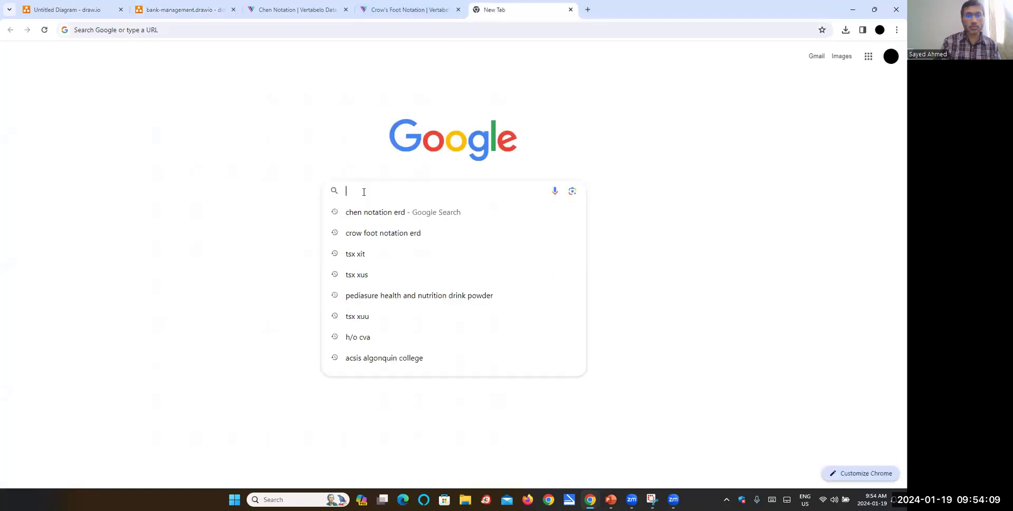
text(crow foot)
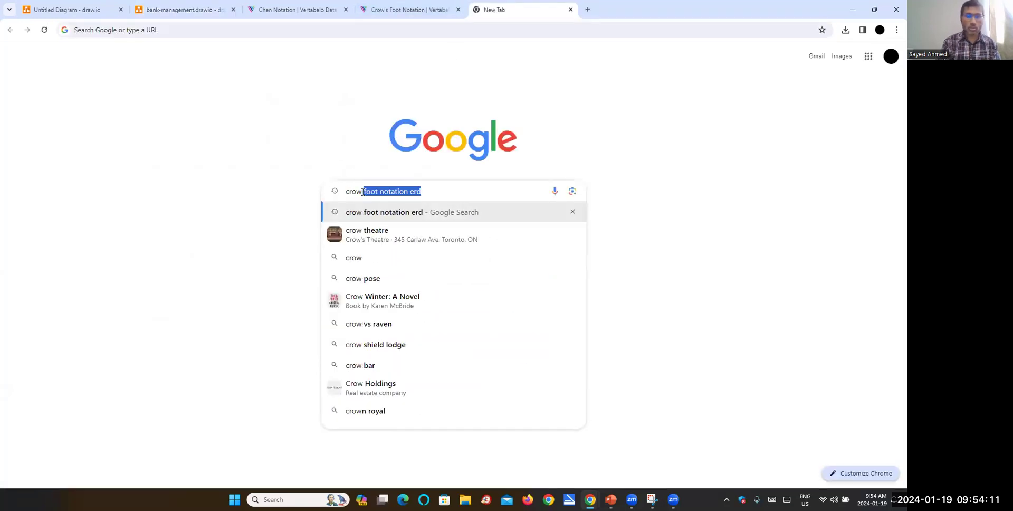
text( erd attribute types symbol)
key(Return)
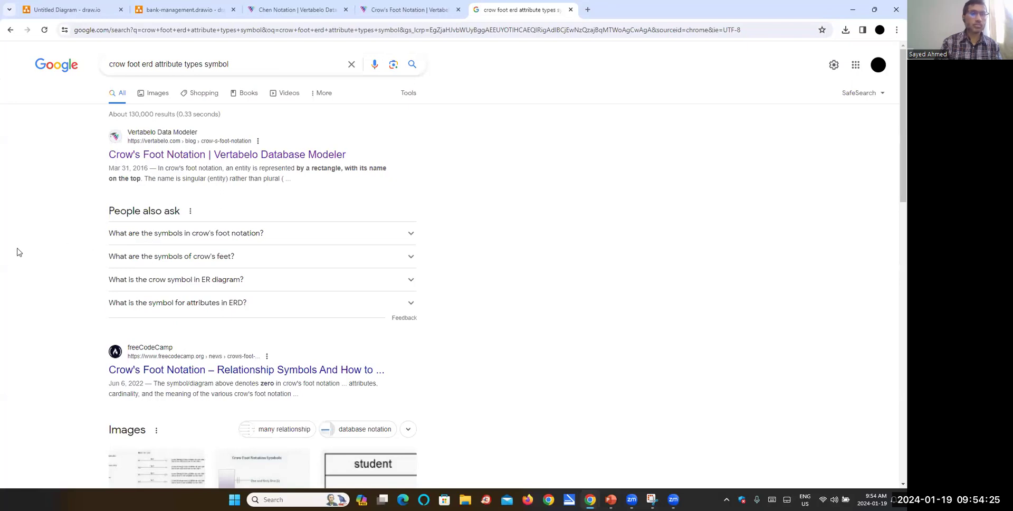
- Check the search results' answer on the symbol for attributes in ERD, and open Microsoft Support's crow's foot database notation article
scroll(18, 252, down, 1)
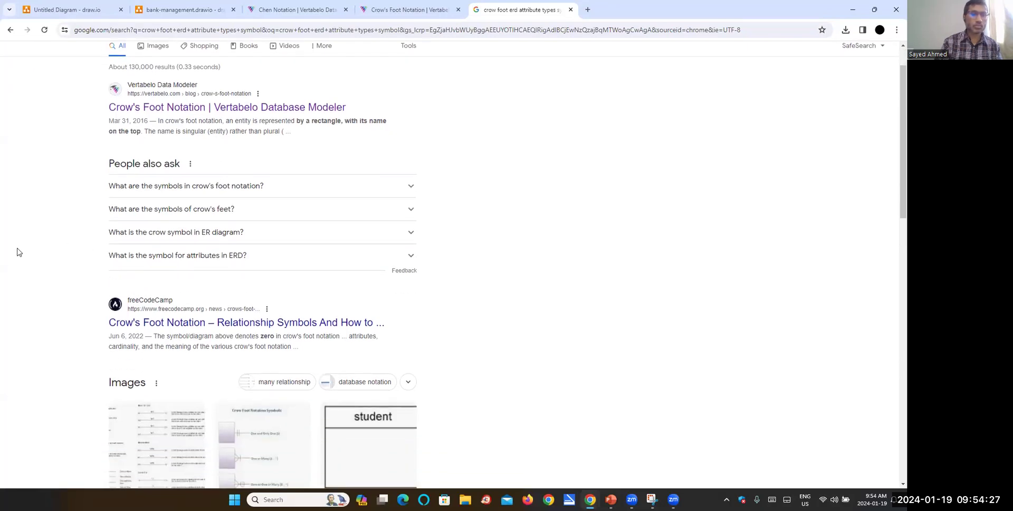
click(216, 258)
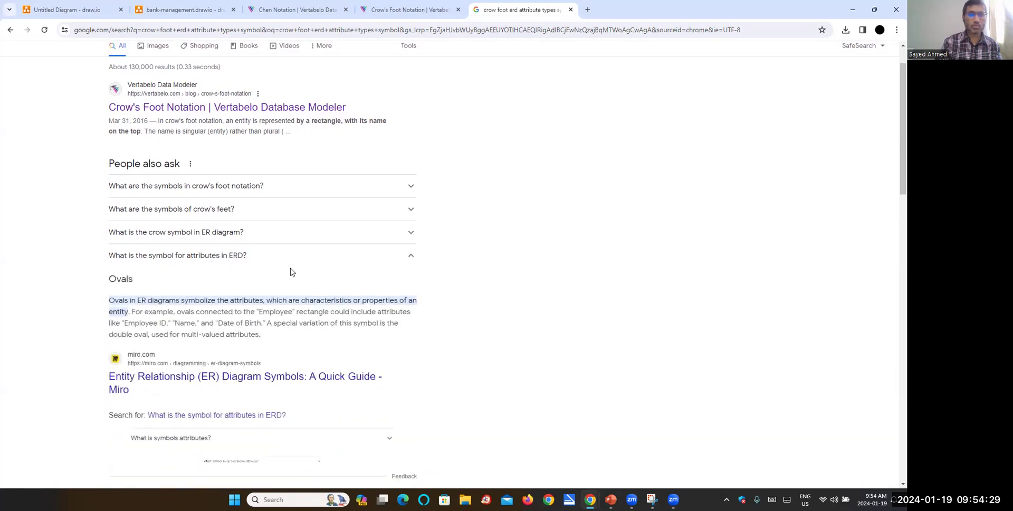
scroll(229, 289, down, 3)
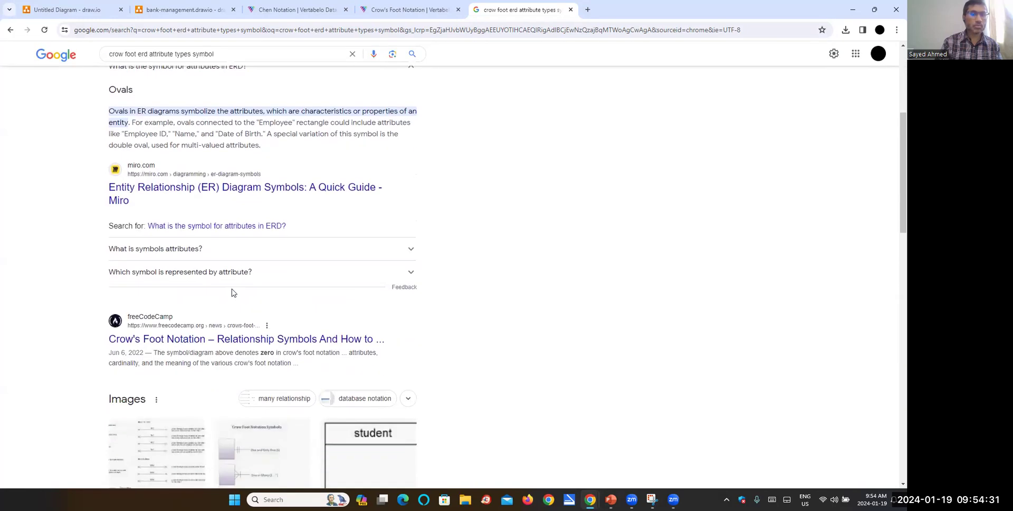
scroll(314, 289, down, 4)
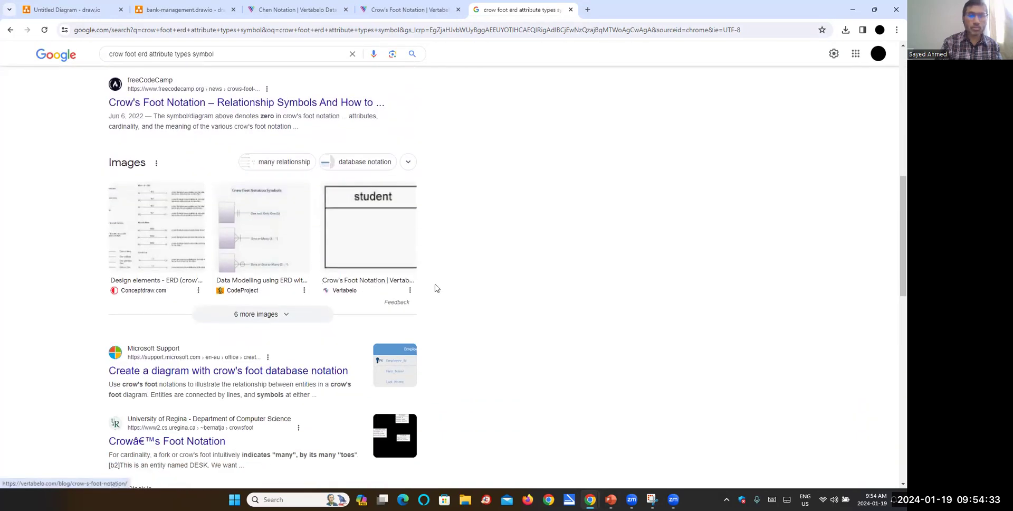
scroll(435, 288, down, 3)
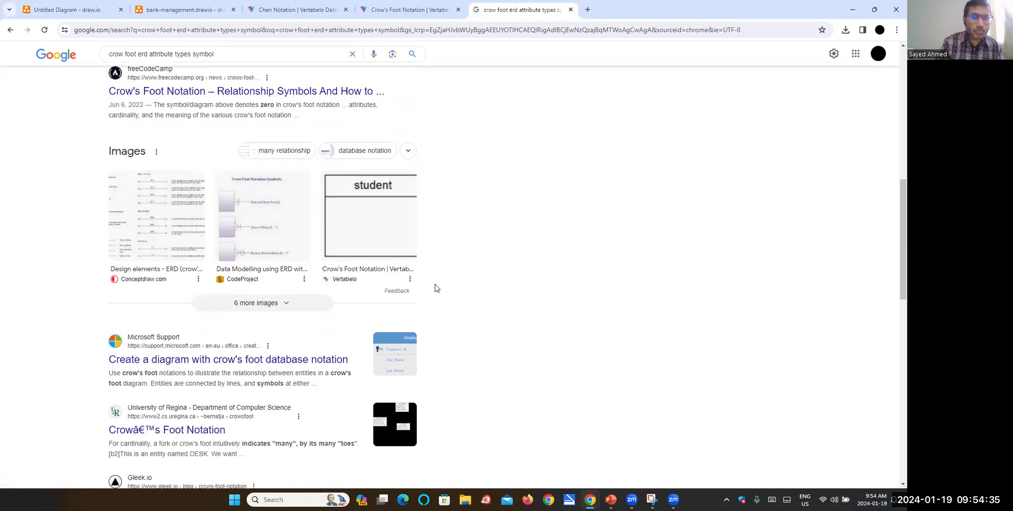
click(268, 229)
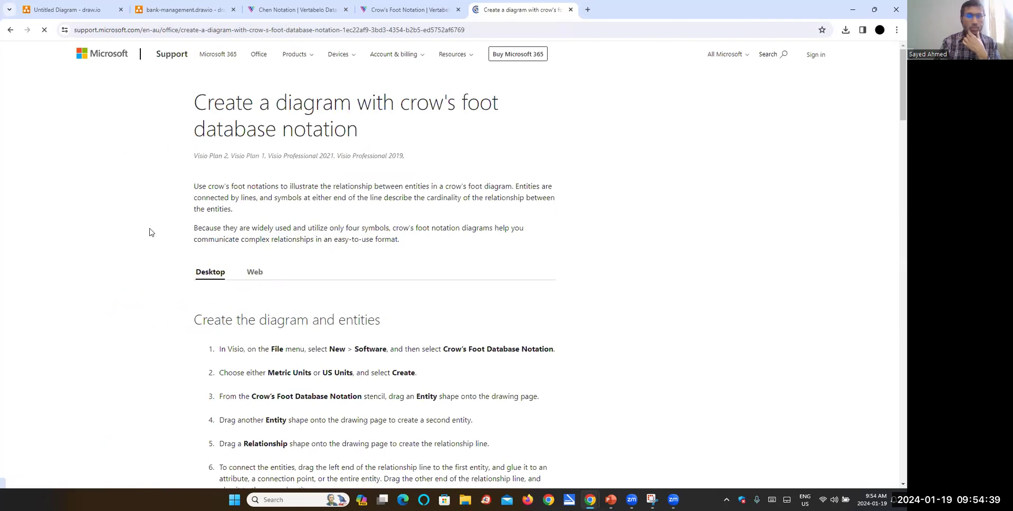
- Read the Microsoft article's sections on editing an entity's attributes, changing the notation's appearance, and strong and weak entities
scroll(153, 229, down, 7)
scroll(156, 229, down, 4)
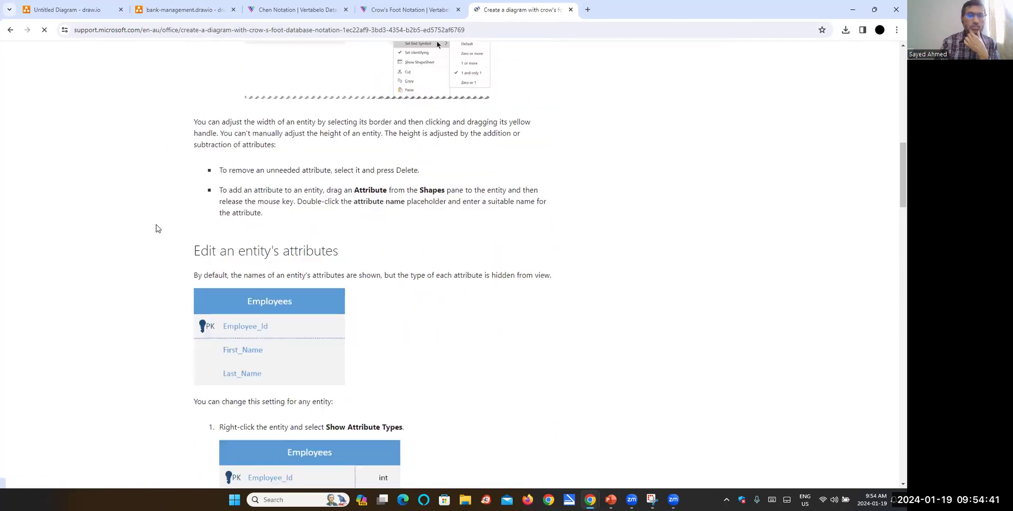
scroll(155, 229, down, 3)
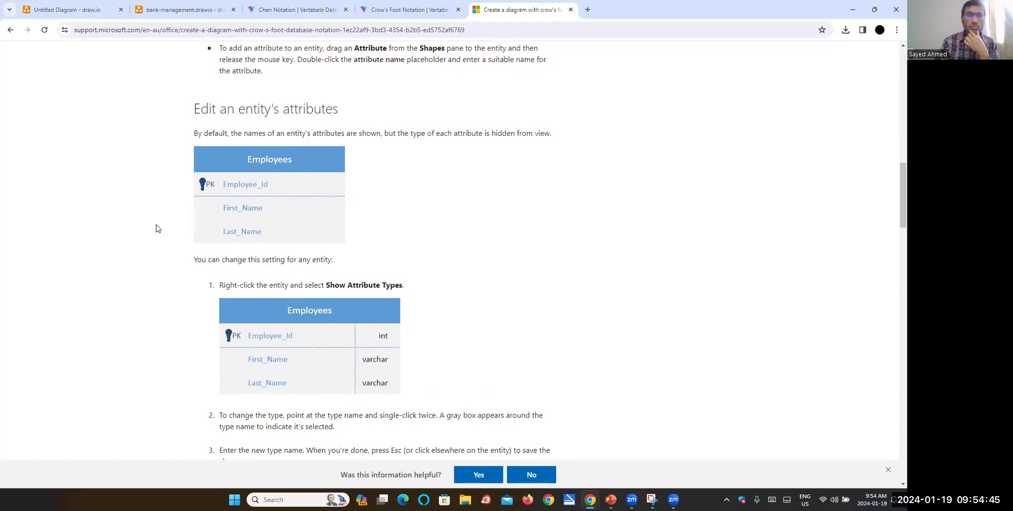
scroll(156, 228, down, 3)
scroll(155, 228, down, 3)
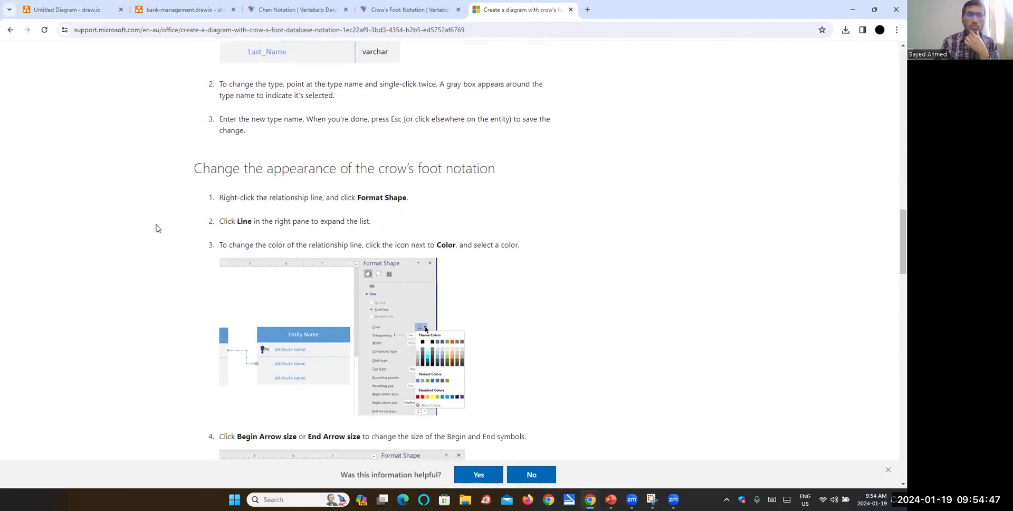
scroll(155, 228, down, 5)
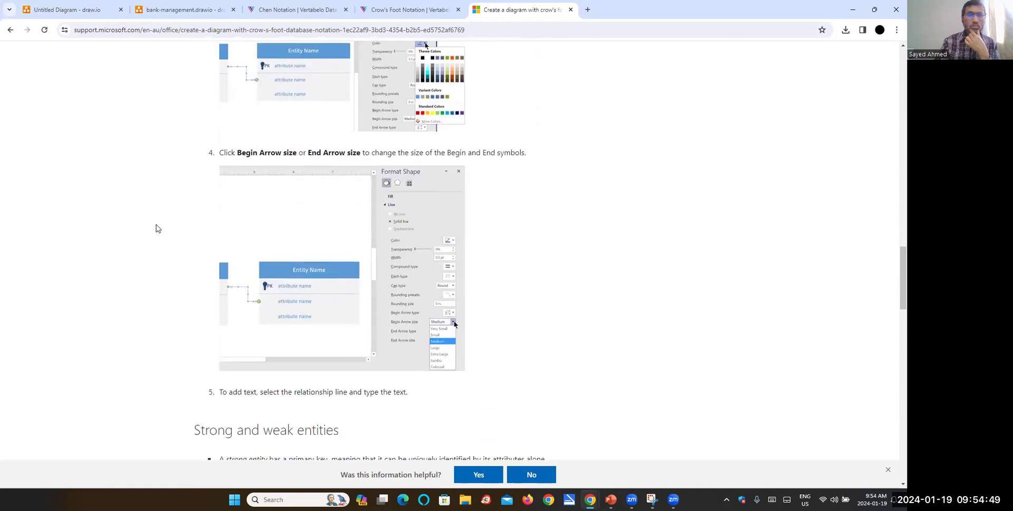
scroll(155, 228, down, 6)
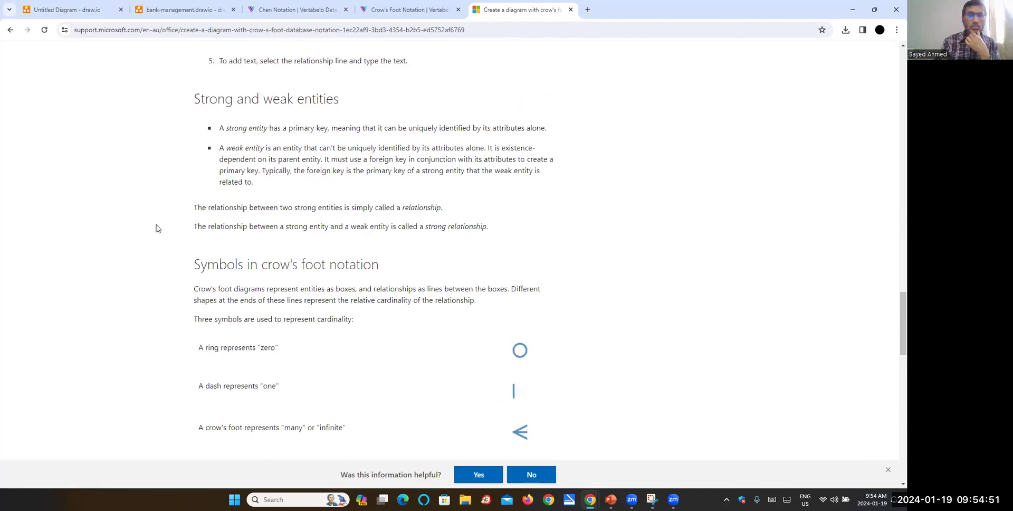
scroll(155, 229, up, 3)
- Review the article's crow's foot cardinality symbols, design tips and diagram-creation instructions, and return to the bank-management diagram
scroll(156, 229, down, 5)
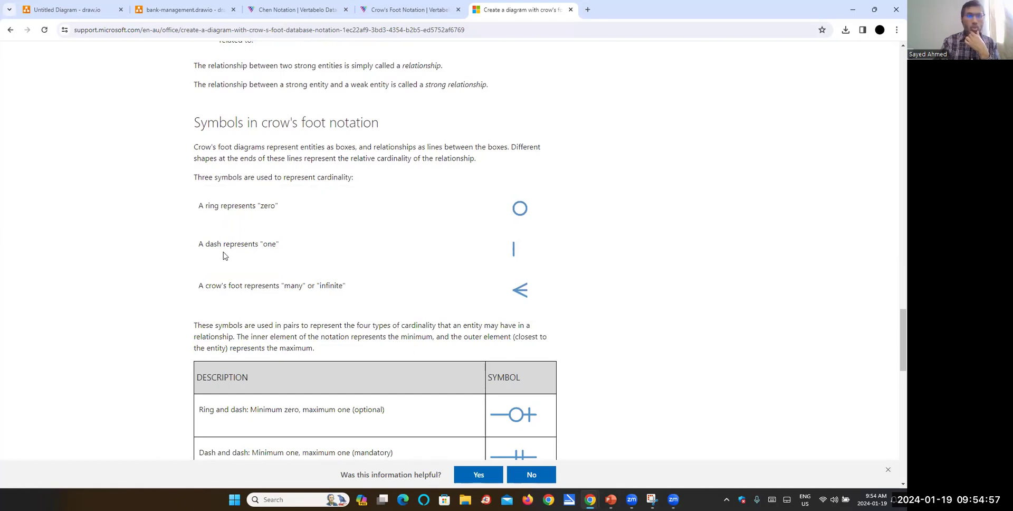
scroll(264, 211, down, 2)
scroll(264, 212, down, 3)
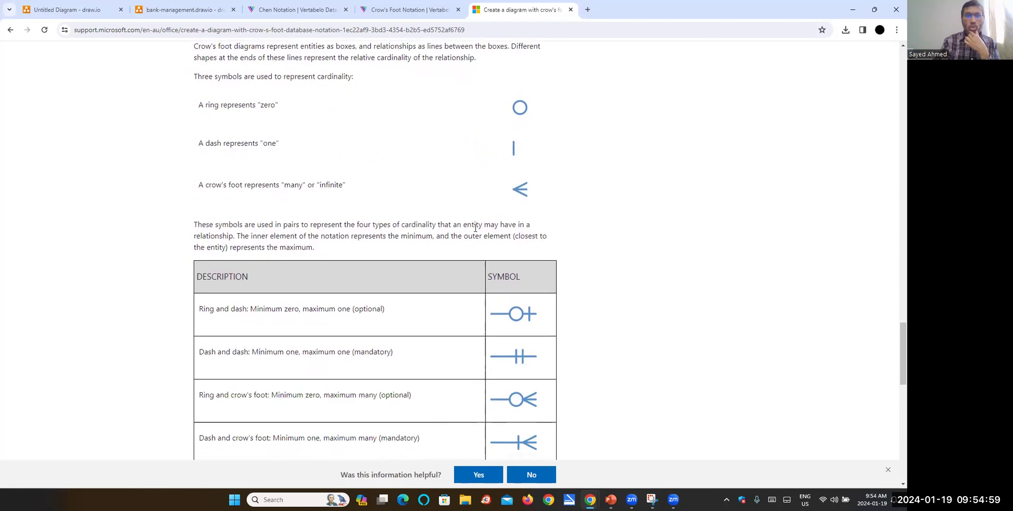
scroll(468, 291, down, 4)
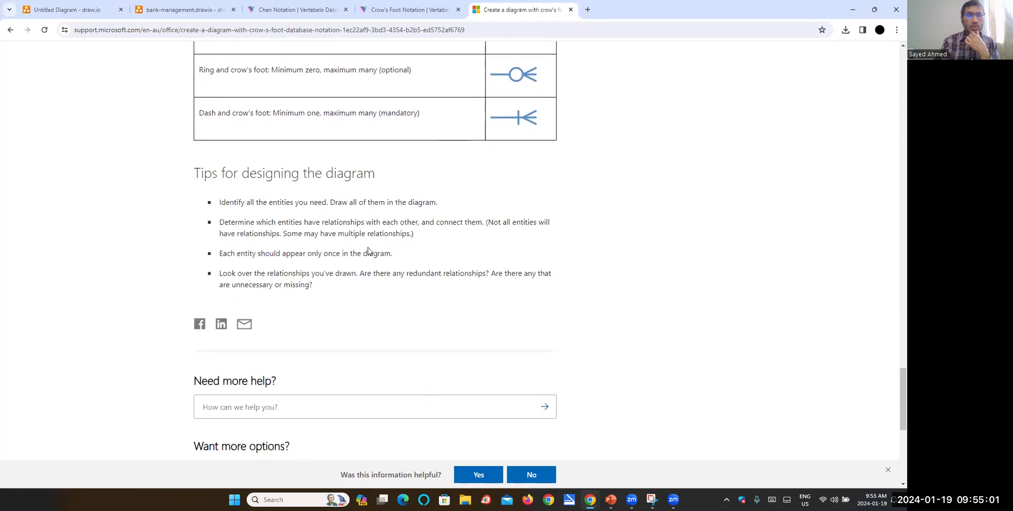
scroll(337, 219, down, 5)
scroll(357, 221, down, 2)
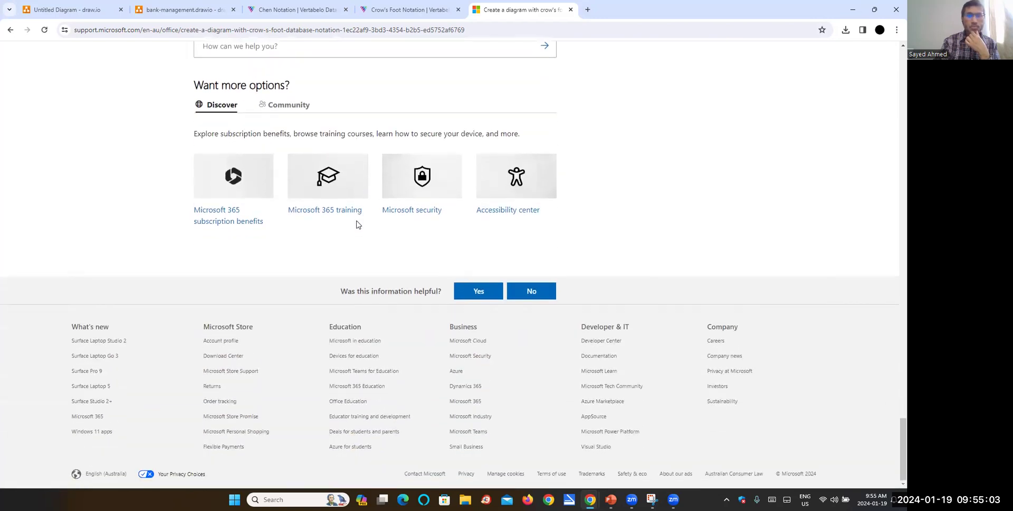
scroll(357, 219, up, 15)
scroll(357, 217, up, 20)
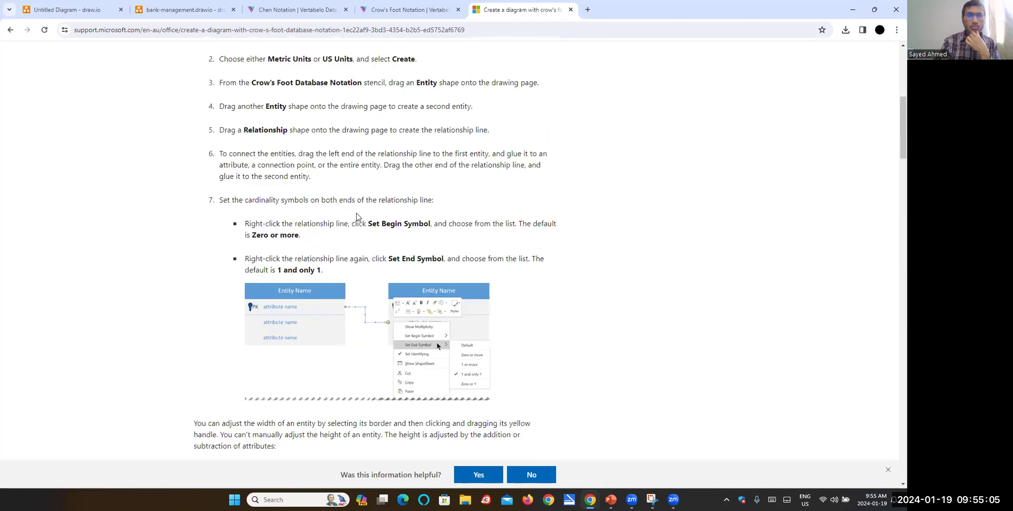
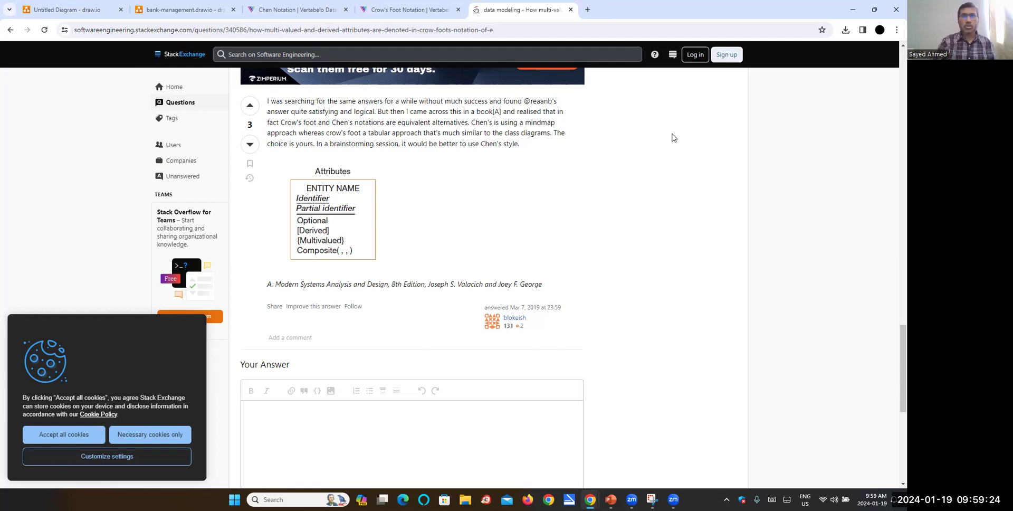
click(185, 10)
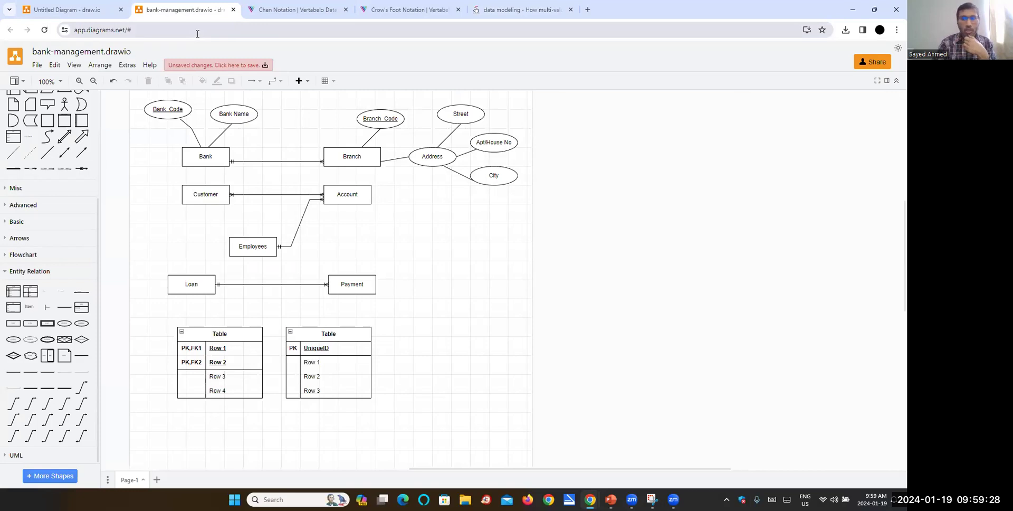